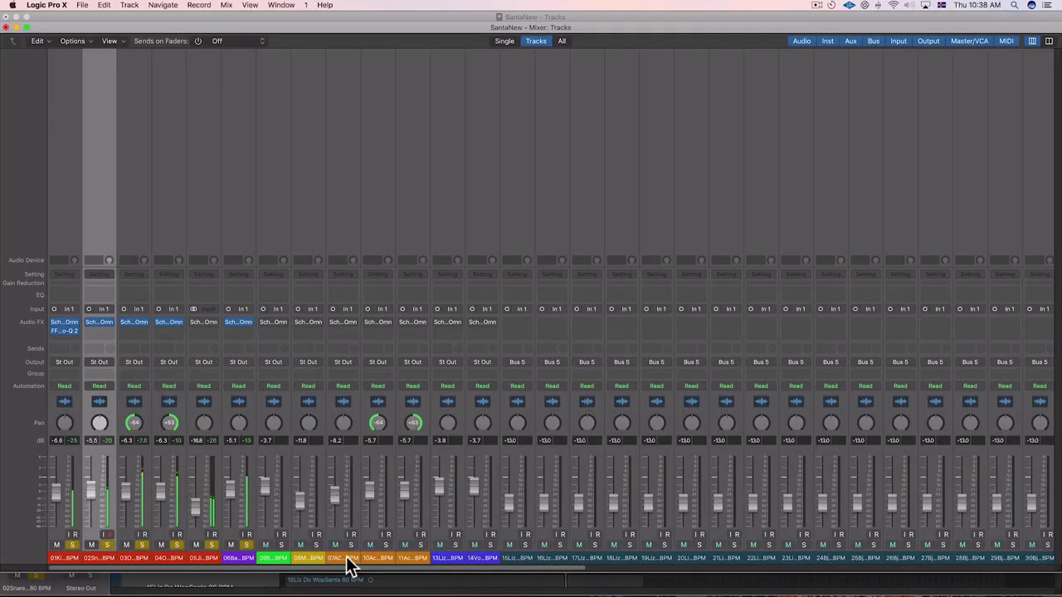
- Solo the three acoustic guitar tracks as a group and open Scheps Omni Channel on the 07AC GTR Amp track
{"action": "left_click", "coordinate": [419, 559], "text": "shift"}
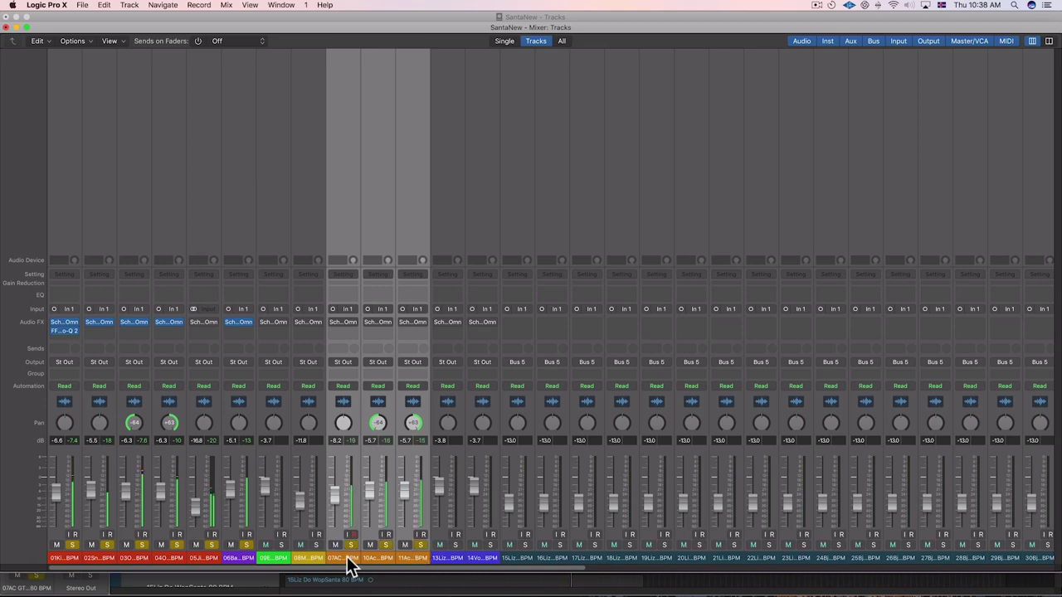
{"action": "left_click", "coordinate": [345, 559]}
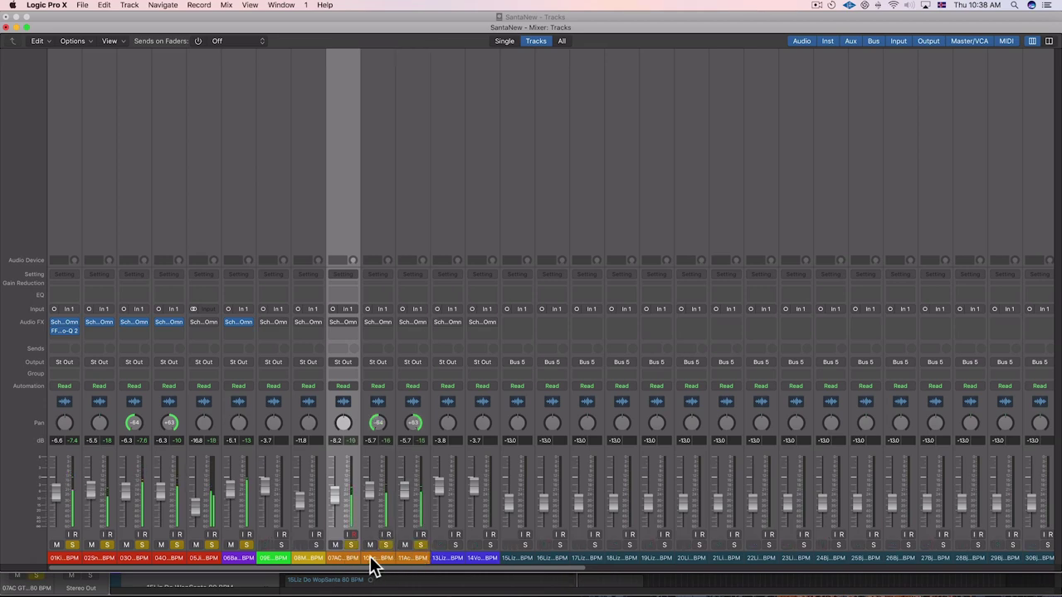
{"action": "left_click", "coordinate": [347, 322]}
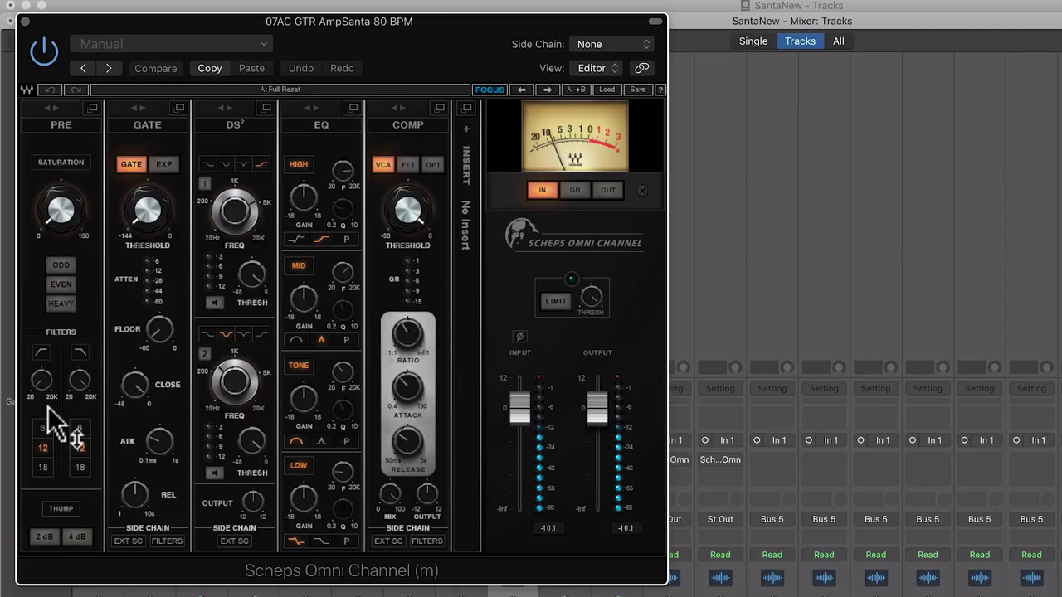
- In the plug-in's Pre section, set the high-pass filter to 100 Hz, add Heavy saturation and turn on the 4 dB Thump
{"action": "left_click", "coordinate": [43, 380]}
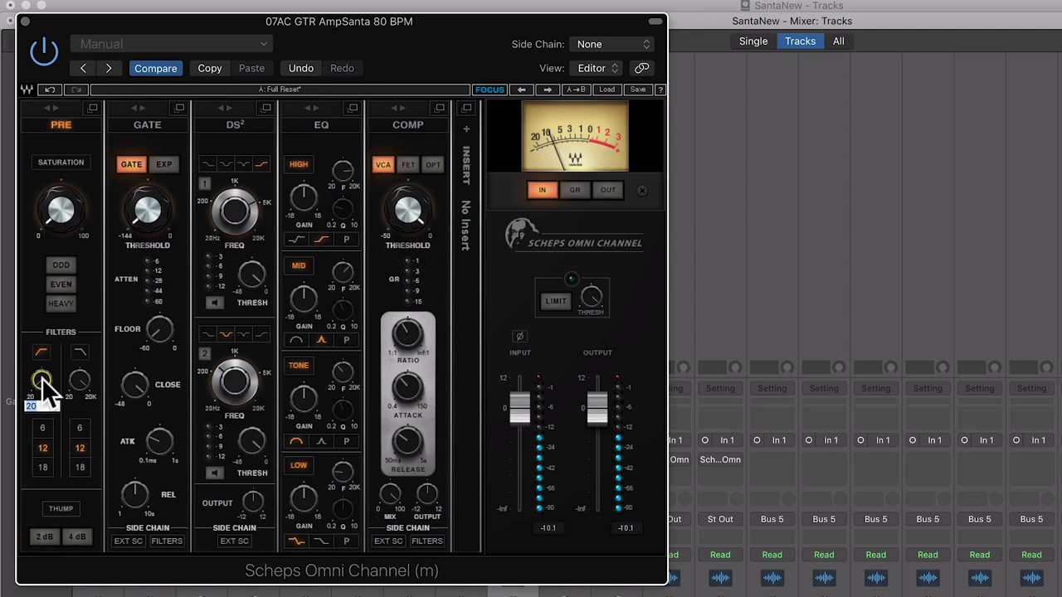
{"action": "type", "text": "100"}
{"action": "key", "text": "Return"}
{"action": "left_click", "coordinate": [63, 304]}
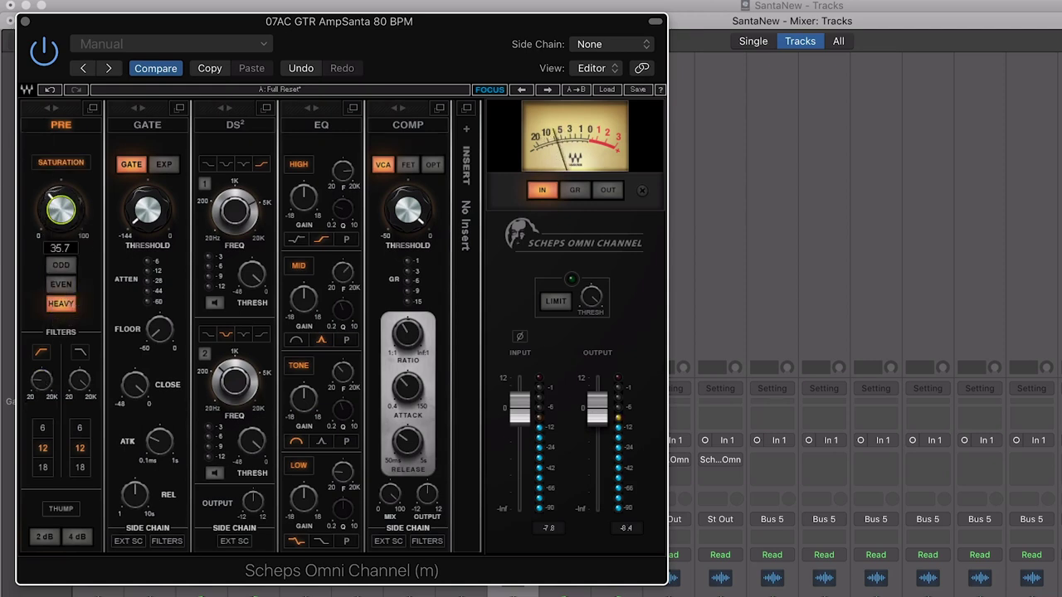
{"action": "left_click", "coordinate": [68, 537]}
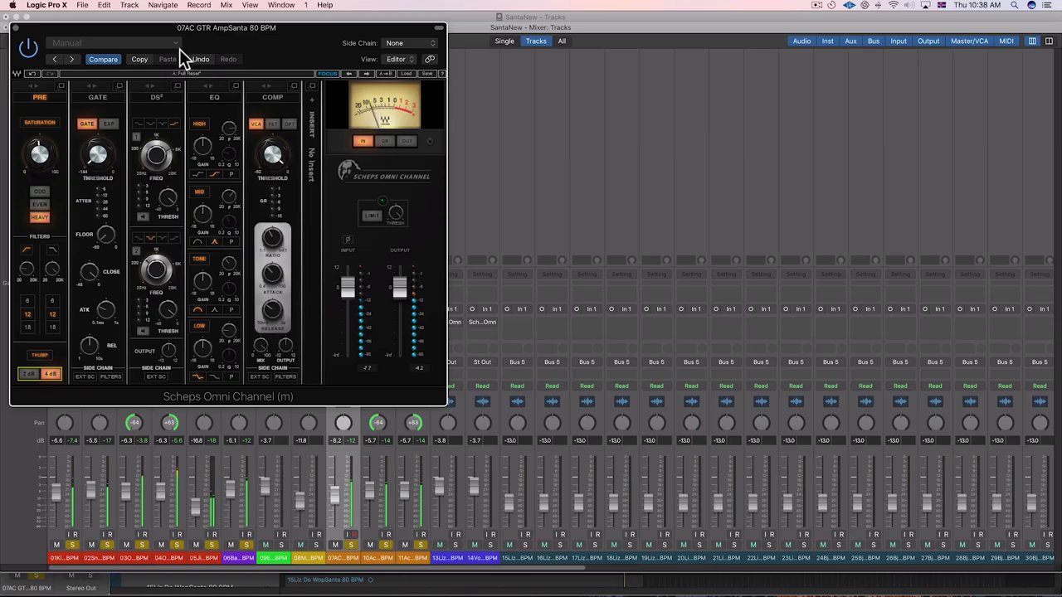
- Lower the VCA compressor's threshold to get light gain reduction on the guitar and adjust its attack and release
{"action": "left_click_drag", "start_coordinate": [268, 57], "coordinate": [782, 123]}
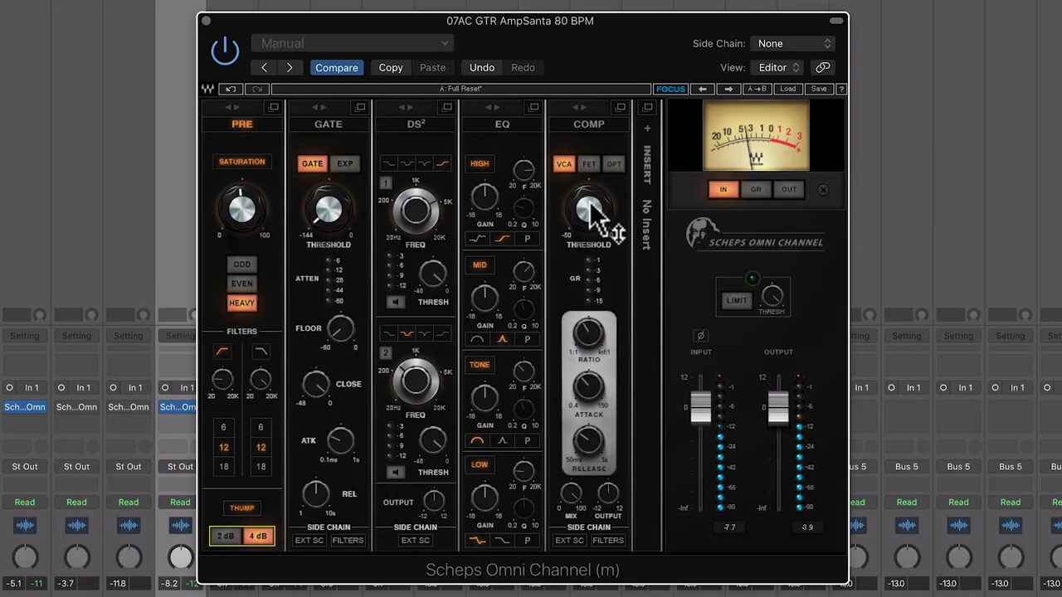
{"action": "left_click_drag", "start_coordinate": [617, 184], "coordinate": [589, 184]}
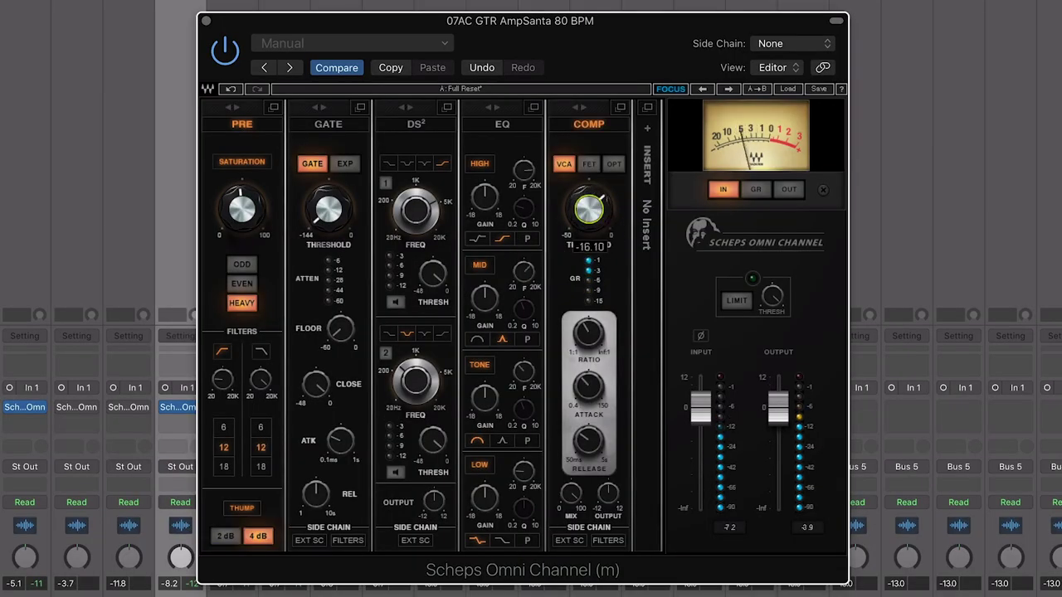
{"action": "mouse_move", "coordinate": [596, 386]}
{"action": "left_mouse_down"}
{"action": "mouse_move", "coordinate": [595, 419]}
{"action": "mouse_move", "coordinate": [586, 395]}
{"action": "left_mouse_up"}
{"action": "left_click_drag", "start_coordinate": [590, 446], "coordinate": [590, 433]}
{"action": "left_click_drag", "start_coordinate": [598, 225], "coordinate": [588, 208]}
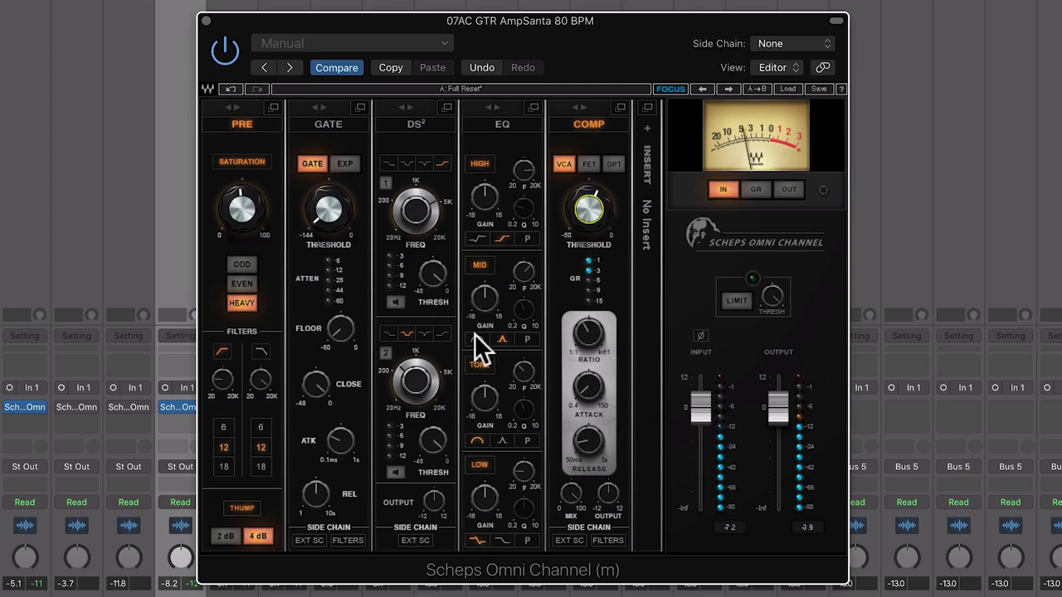
- Sweep the Mid EQ band's frequency on the 07AC GTR Amp track and cut its gain to -8.9 dB
{"action": "left_click_drag", "start_coordinate": [524, 272], "coordinate": [524, 269]}
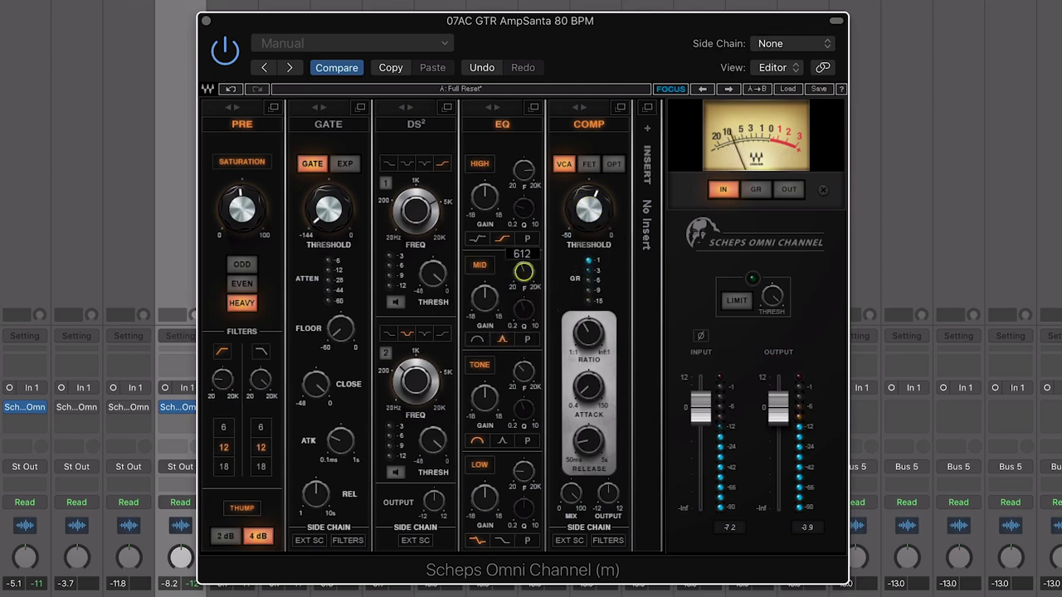
{"action": "mouse_move", "coordinate": [484, 296]}
{"action": "left_mouse_down"}
{"action": "mouse_move", "coordinate": [484, 286]}
{"action": "mouse_move", "coordinate": [493, 307]}
{"action": "mouse_move", "coordinate": [493, 297]}
{"action": "mouse_move", "coordinate": [481, 304]}
{"action": "left_mouse_up"}
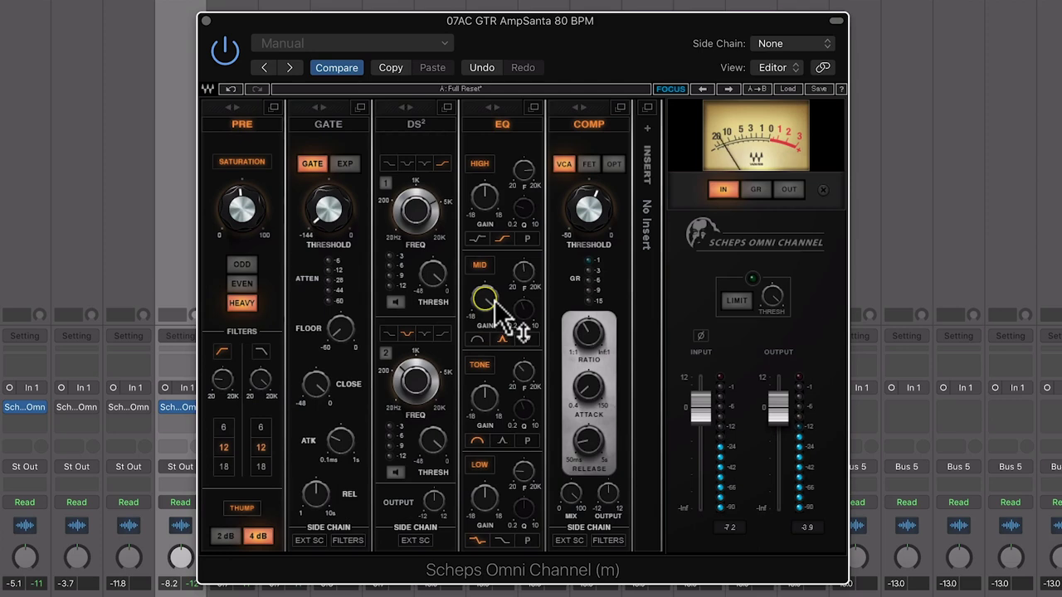
{"action": "left_click_drag", "start_coordinate": [523, 271], "coordinate": [503, 299]}
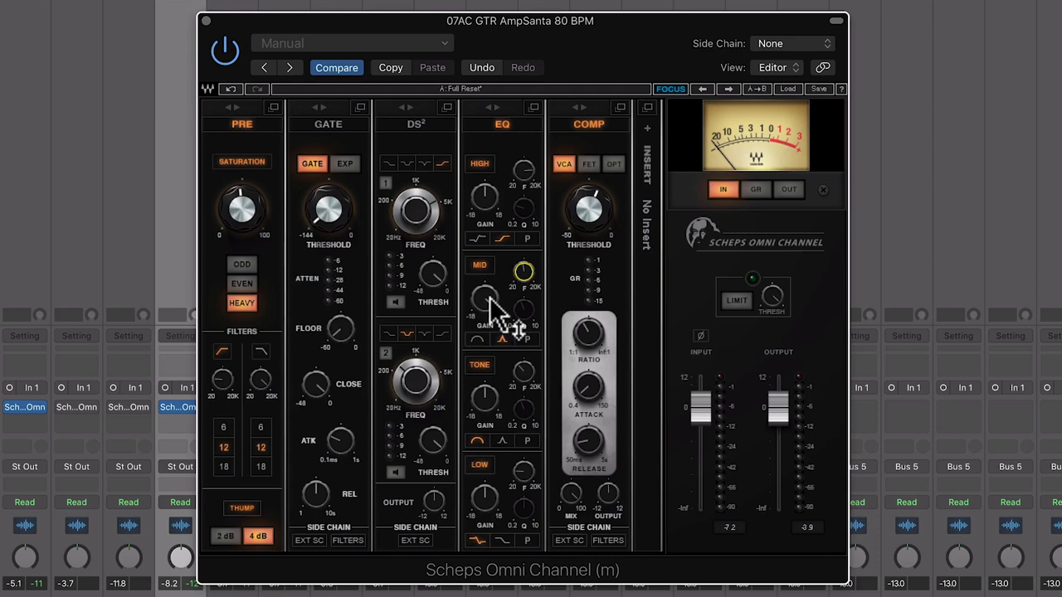
{"action": "left_click_drag", "start_coordinate": [489, 299], "coordinate": [489, 314]}
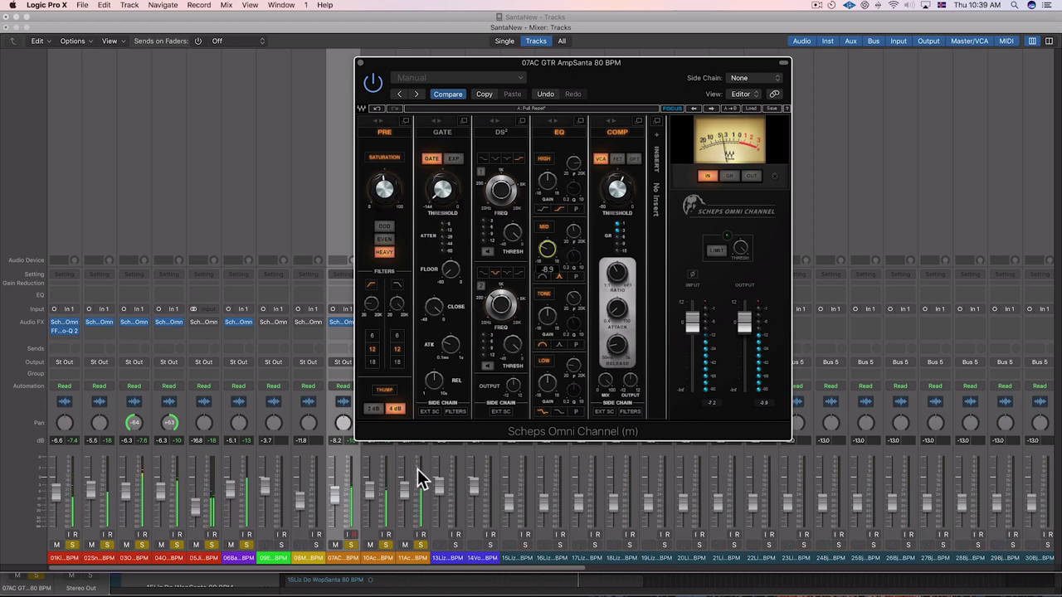
{"action": "left_click", "coordinate": [358, 62]}
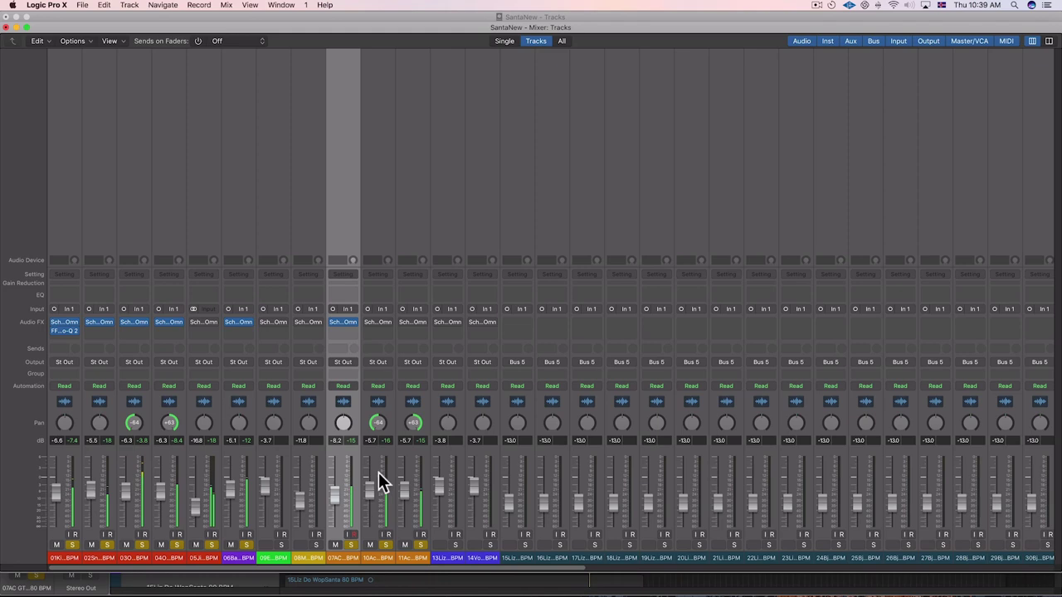
{"action": "left_click", "coordinate": [351, 326]}
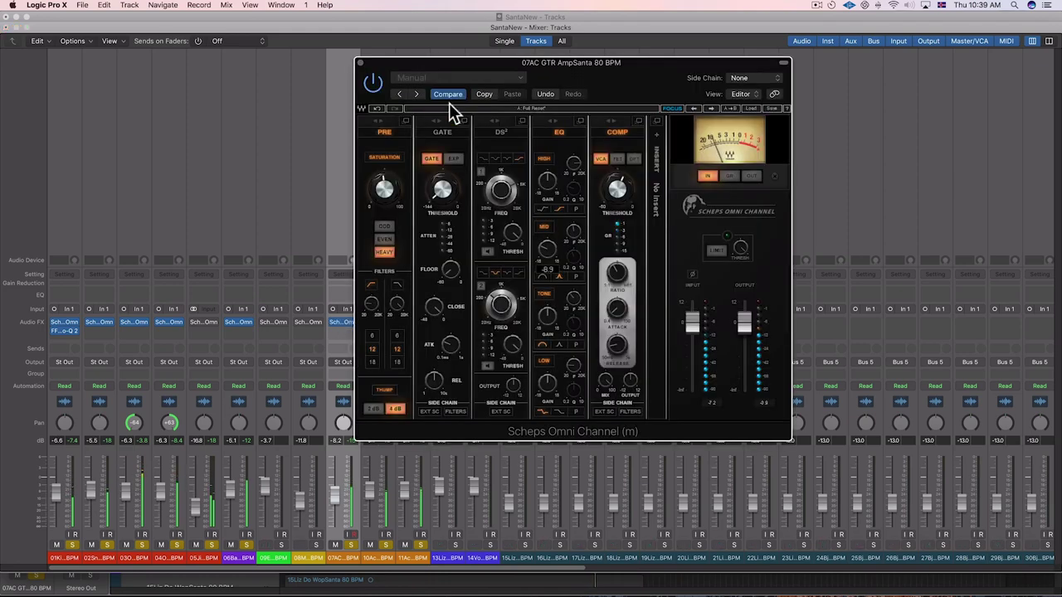
{"action": "left_click", "coordinate": [359, 65]}
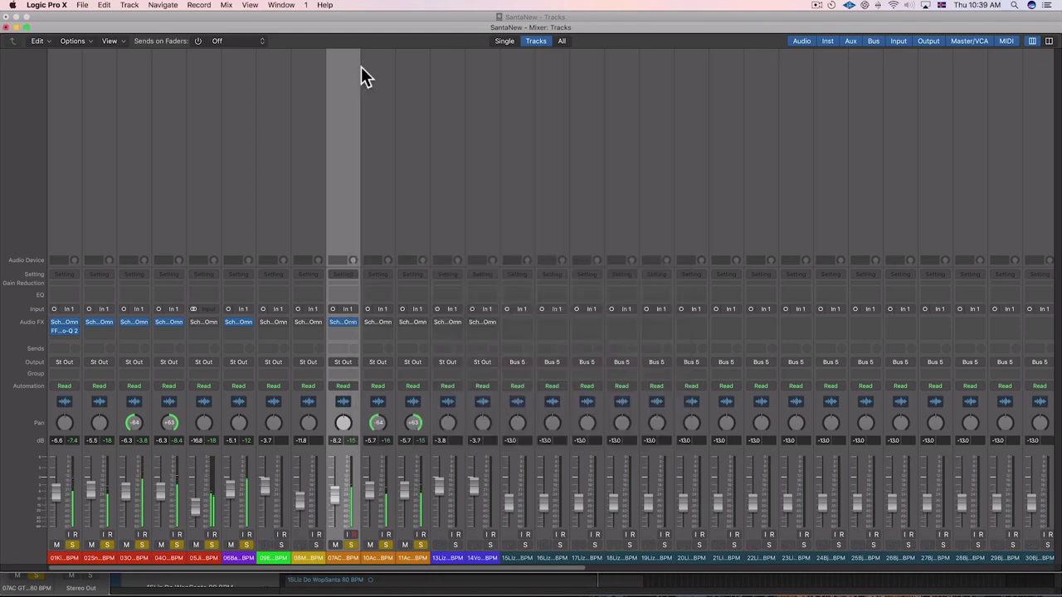
- Enable Scheps Omni Channel on the 10 and 11 Acoustic Guitar XY tracks and view the two plug-ins side by side
{"action": "left_click", "coordinate": [368, 322]}
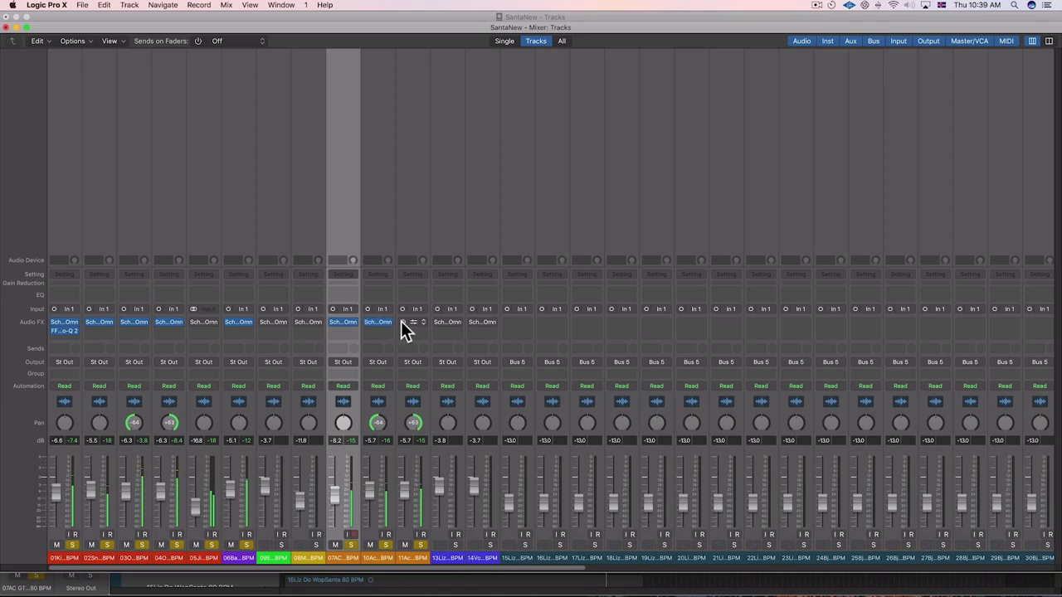
{"action": "left_click", "coordinate": [377, 323]}
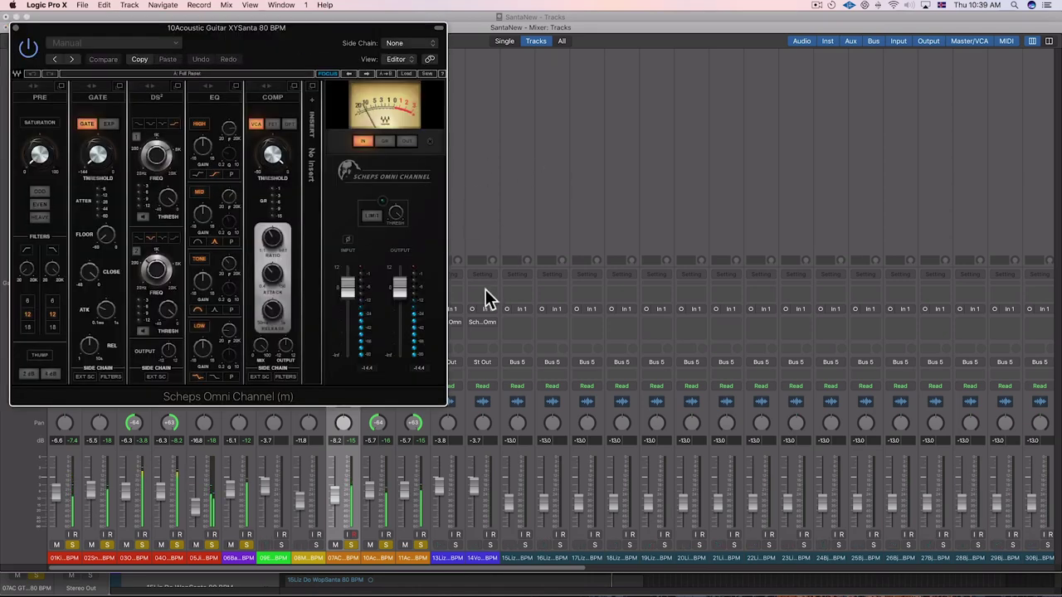
{"action": "left_click_drag", "start_coordinate": [314, 37], "coordinate": [220, 177]}
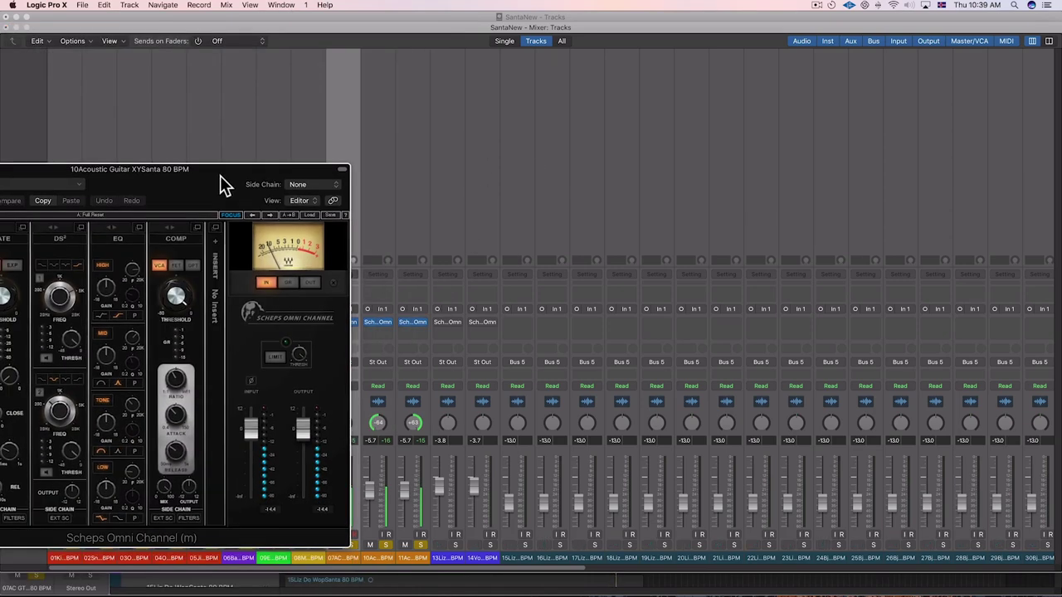
{"action": "left_click", "coordinate": [418, 323]}
{"action": "left_click_drag", "start_coordinate": [285, 26], "coordinate": [747, 70]}
{"action": "left_click_drag", "start_coordinate": [207, 169], "coordinate": [318, 73]}
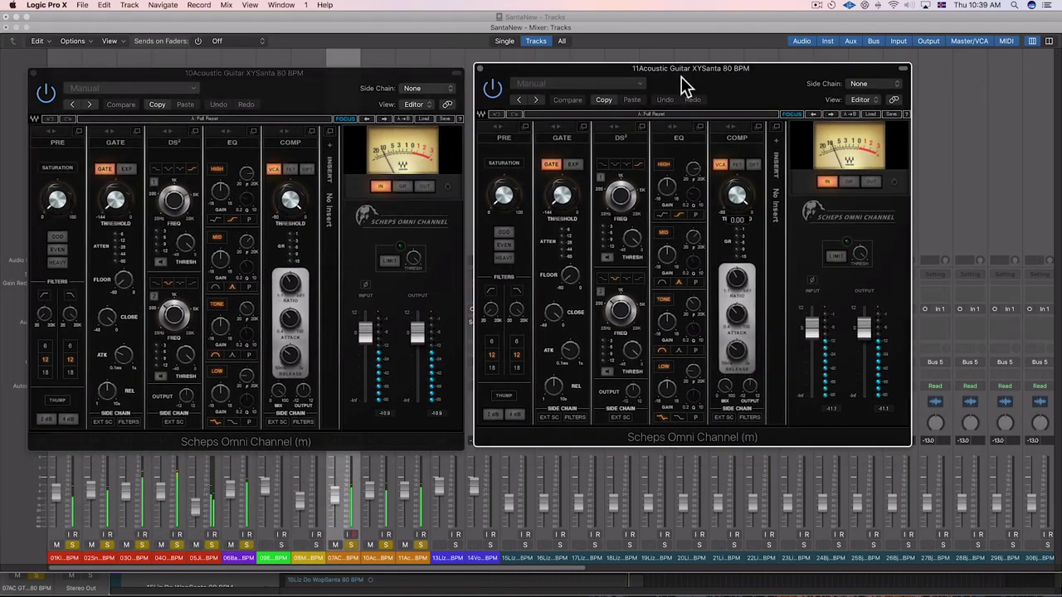
{"action": "left_click_drag", "start_coordinate": [681, 76], "coordinate": [675, 83]}
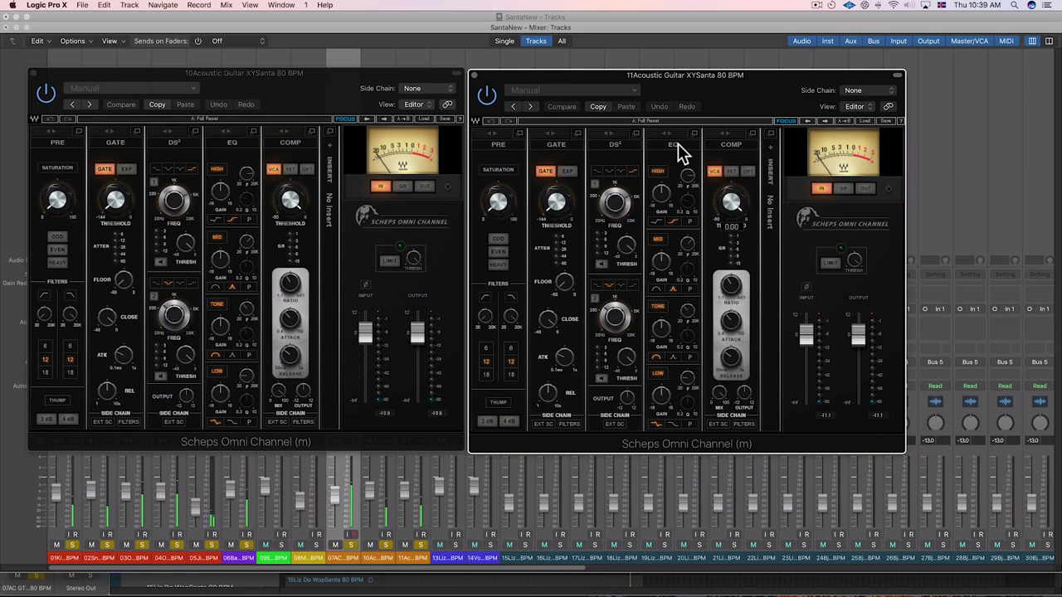
{"action": "left_click", "coordinate": [33, 73]}
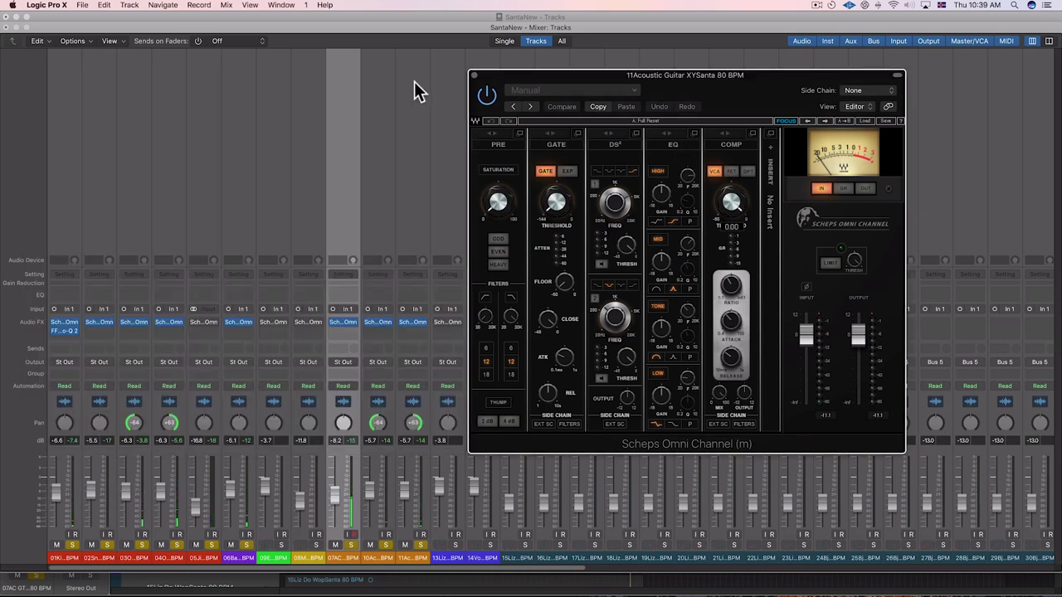
{"action": "left_click", "coordinate": [474, 76]}
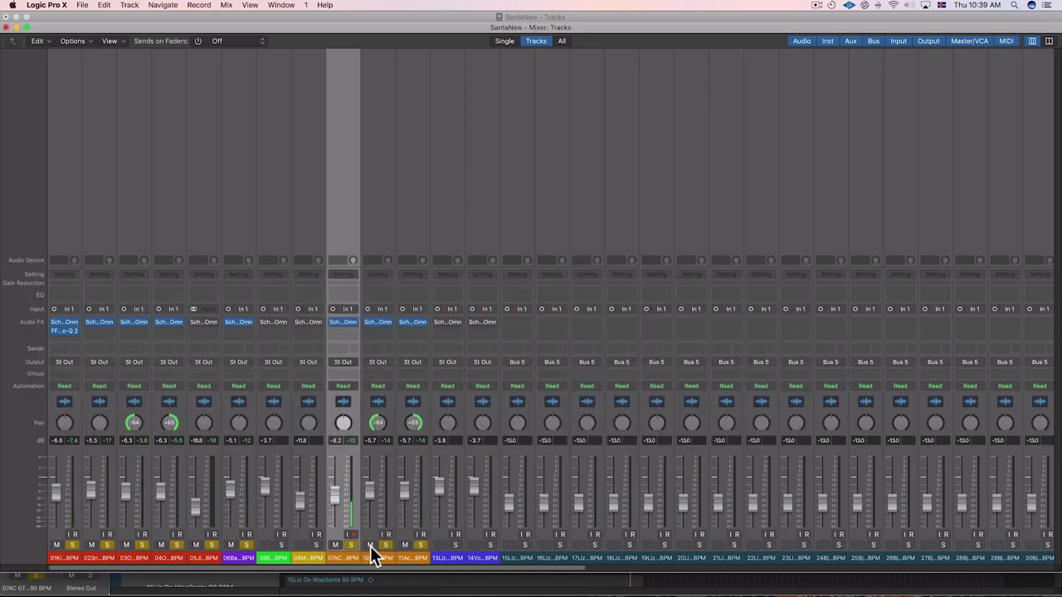
- Rename the Aux 13 channel as ACGTR
{"action": "left_click", "coordinate": [386, 559]}
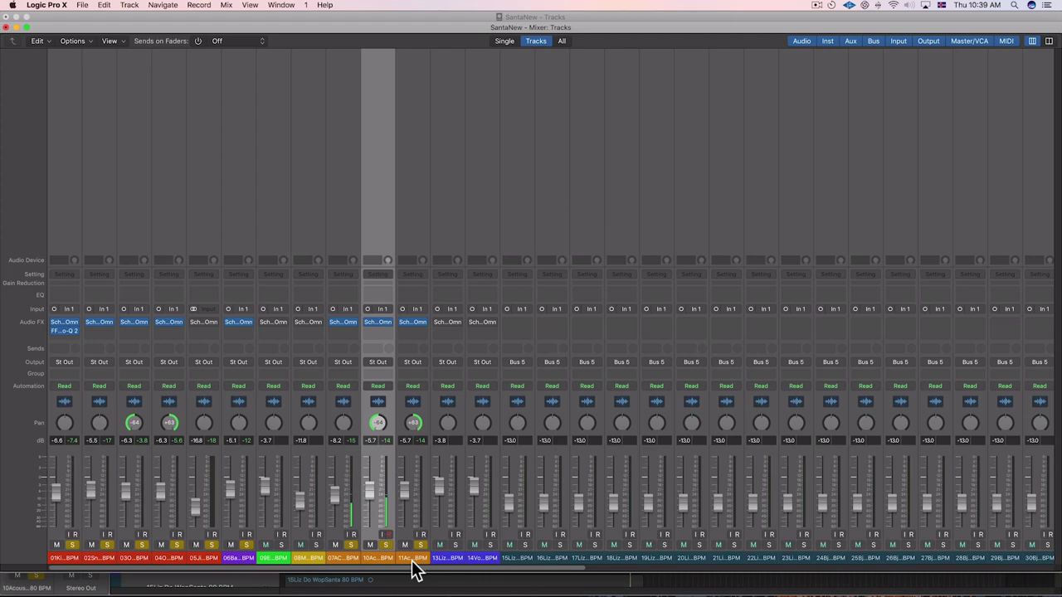
{"action": "left_click", "coordinate": [414, 559], "text": "shift"}
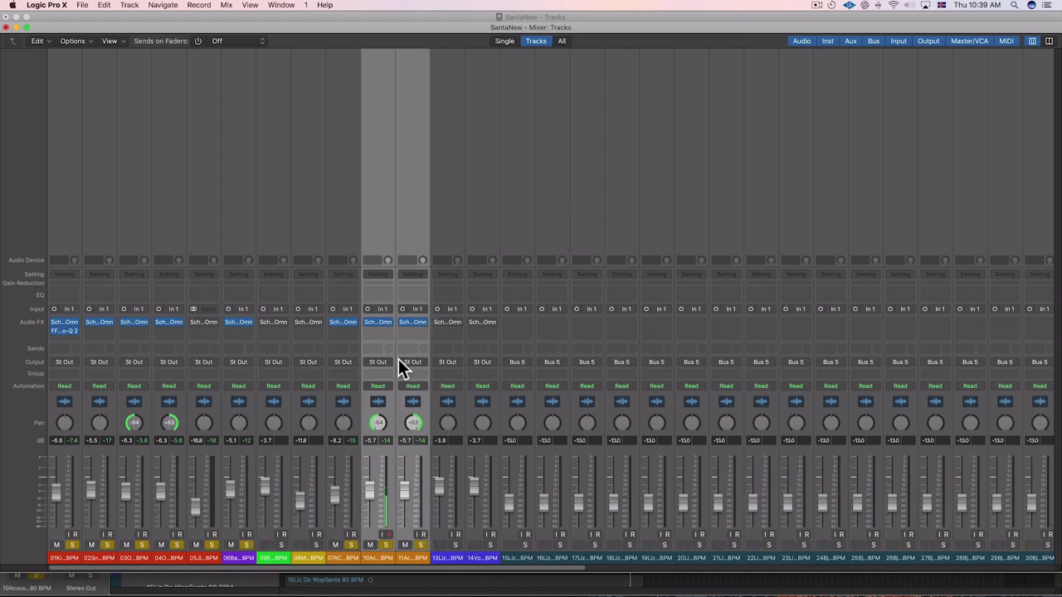
{"action": "scroll", "coordinate": [373, 457], "scroll_direction": "right", "scroll_amount": 15}
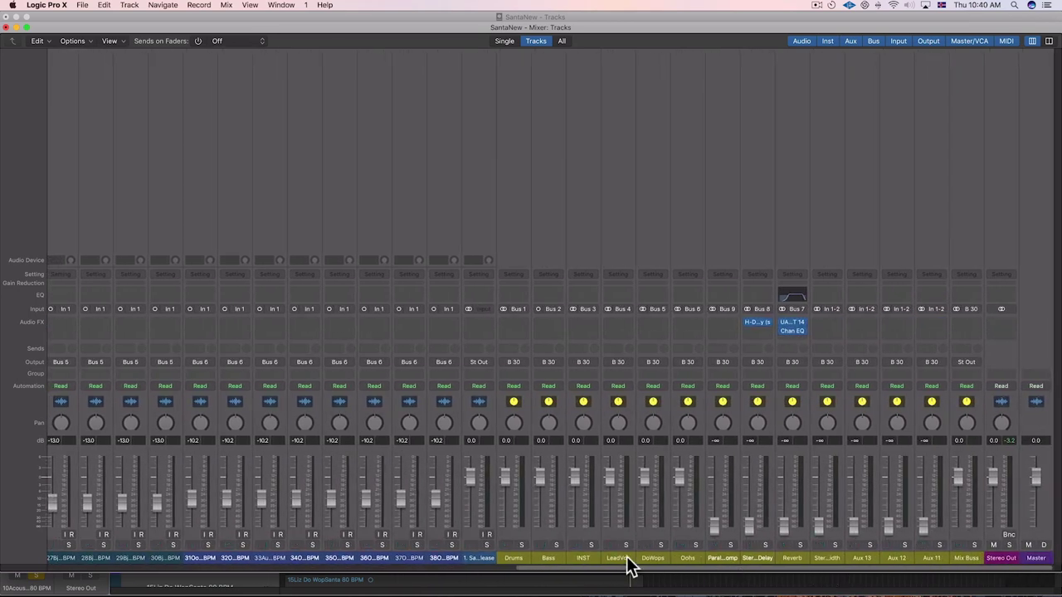
{"action": "left_click", "coordinate": [864, 558]}
{"action": "double_click", "coordinate": [863, 558]}
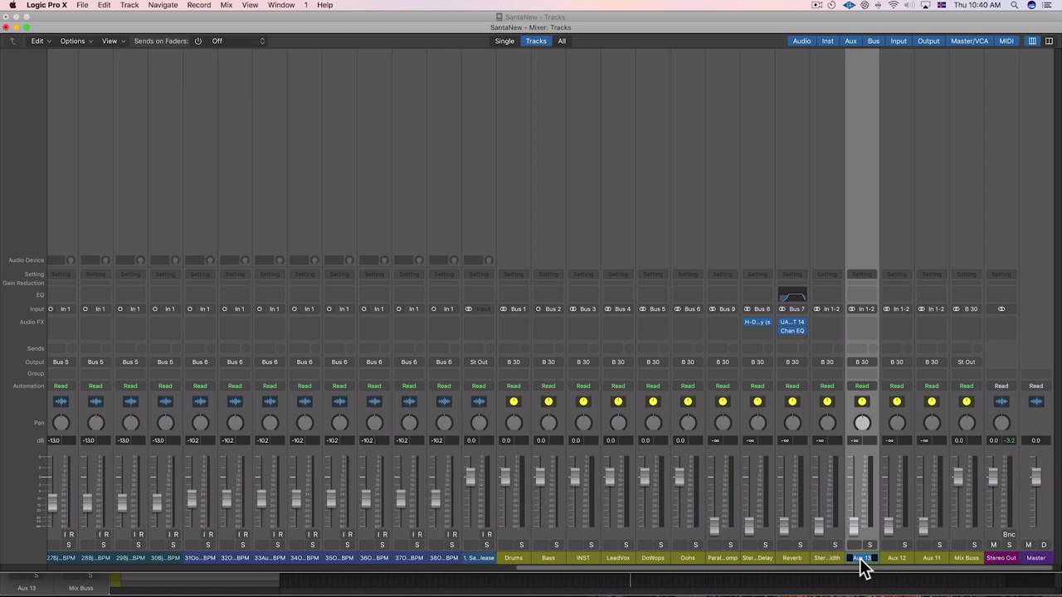
{"action": "type", "text": "ACGTR"}
- Bypass Scheps Omni Channel on the two Acoustic Guitar XY tracks again and review the 07AC GTR Amp track's plug-in settings
{"action": "scroll", "coordinate": [421, 489], "scroll_direction": "left", "scroll_amount": 15}
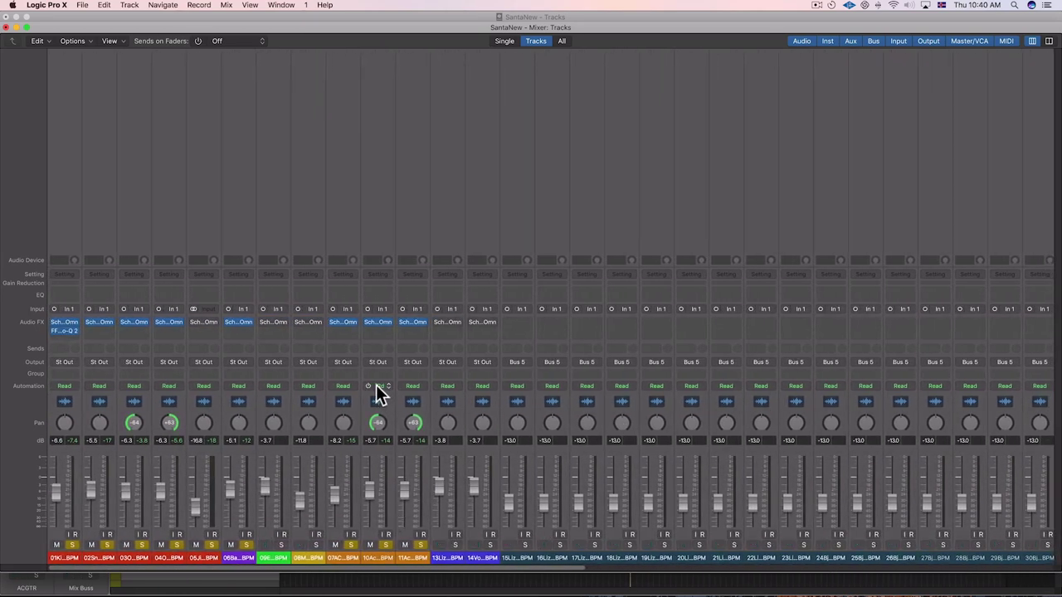
{"action": "left_click", "coordinate": [404, 323]}
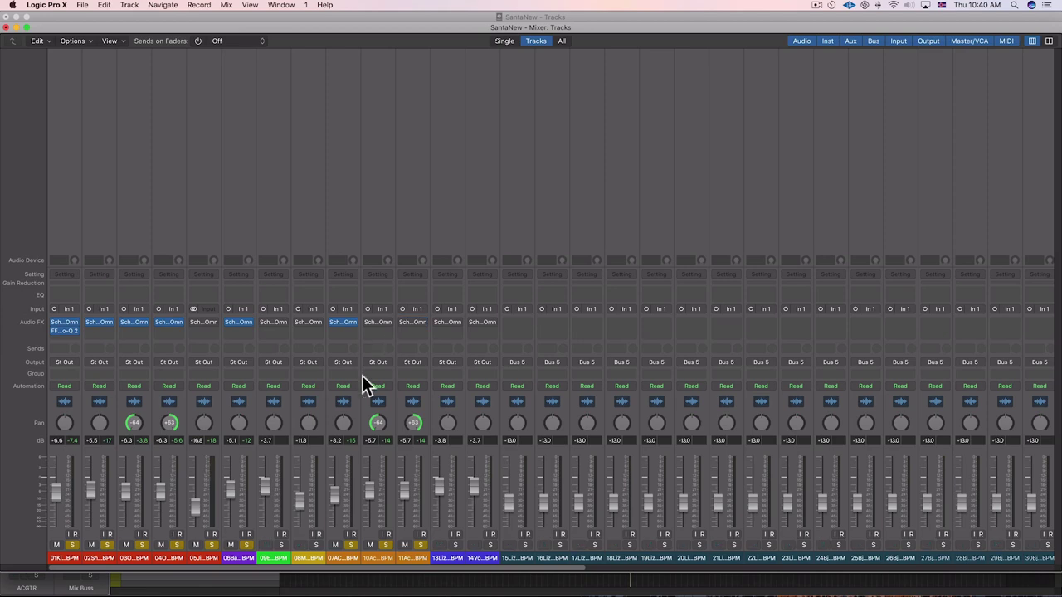
{"action": "left_click", "coordinate": [344, 324]}
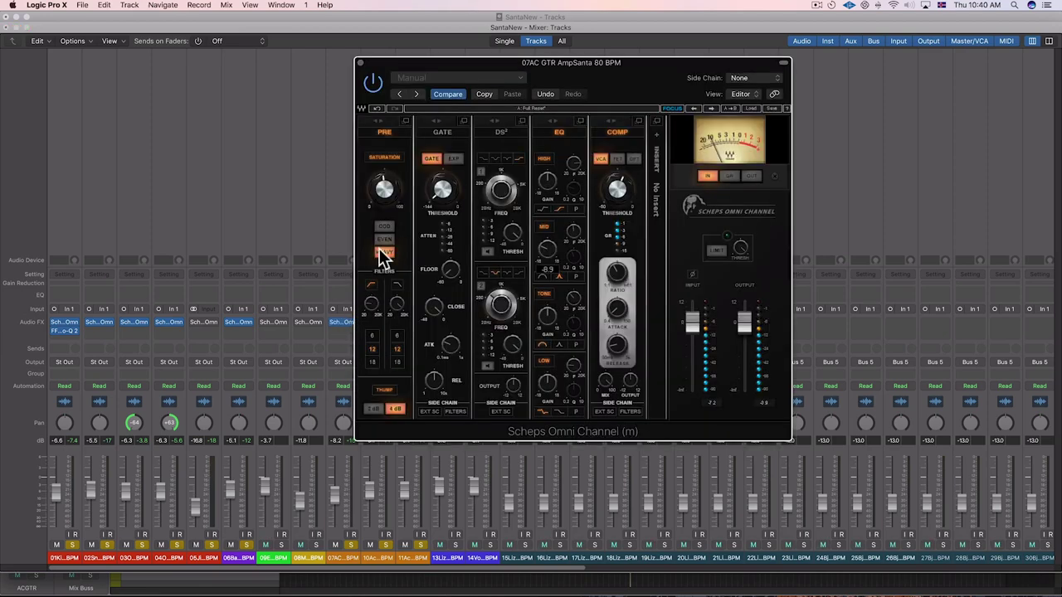
{"action": "left_click", "coordinate": [362, 65]}
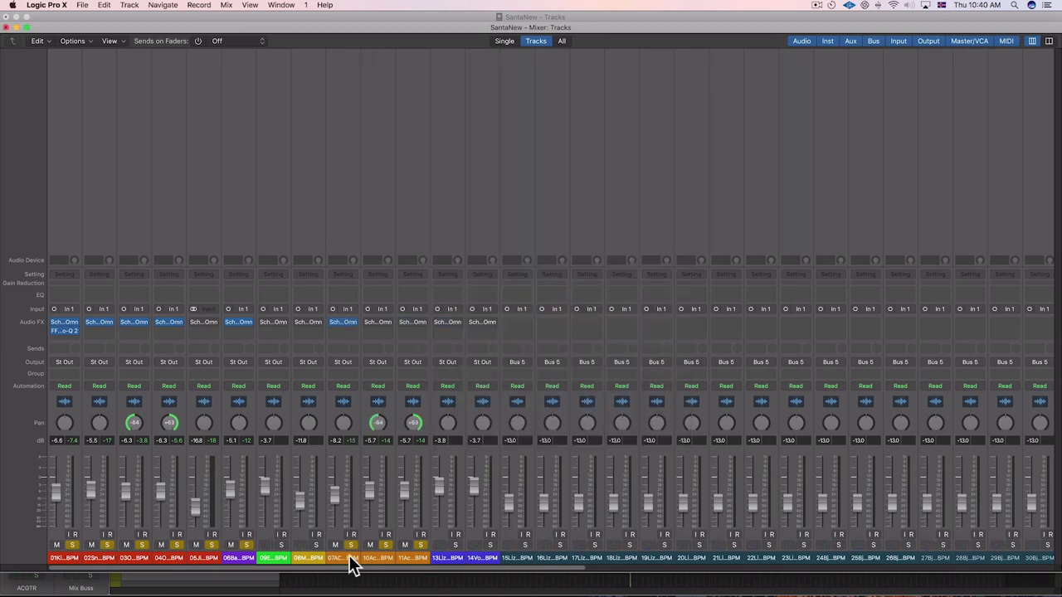
- Select the three acoustic guitar tracks, 07, 10 and 11, and route their outputs to Bus 14
{"action": "left_click", "coordinate": [344, 559]}
{"action": "left_click", "coordinate": [415, 559], "text": "shift"}
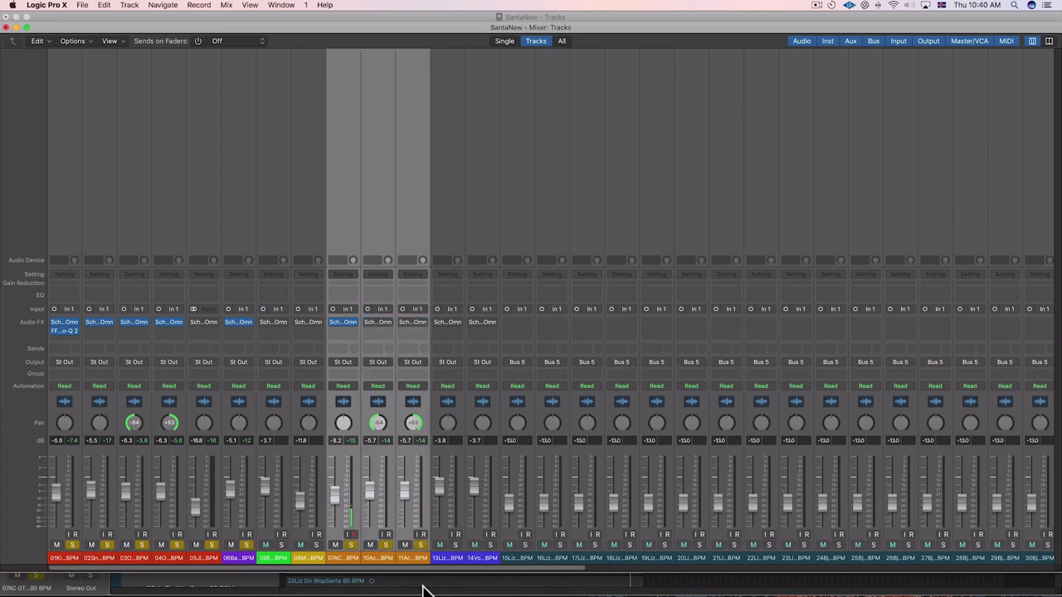
{"action": "left_click", "coordinate": [421, 361]}
{"action": "mouse_move", "coordinate": [437, 400]}
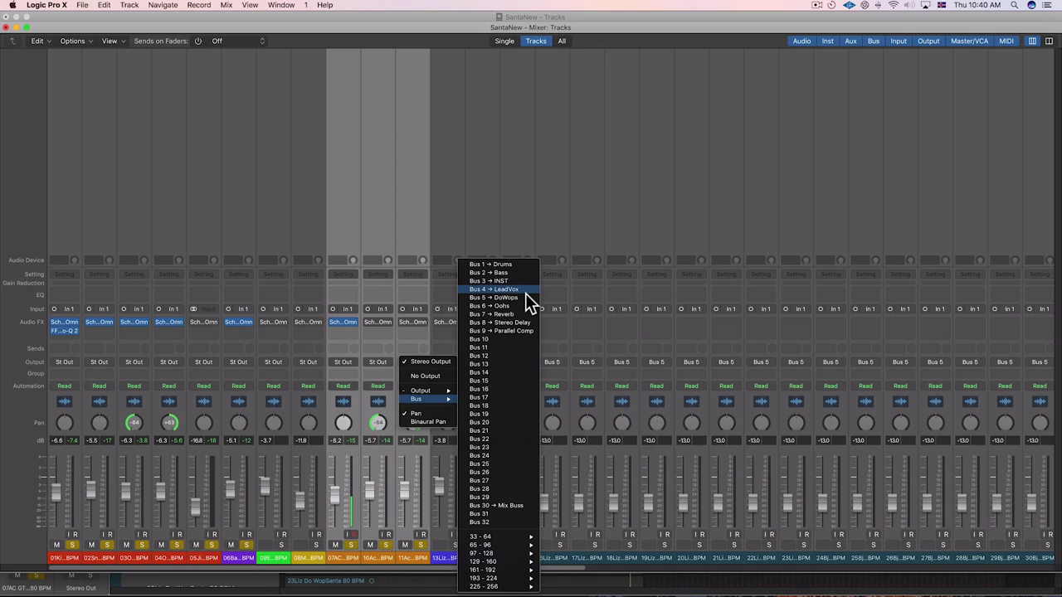
{"action": "left_click", "coordinate": [514, 372]}
{"action": "scroll", "coordinate": [780, 420], "scroll_direction": "right", "scroll_amount": 10}
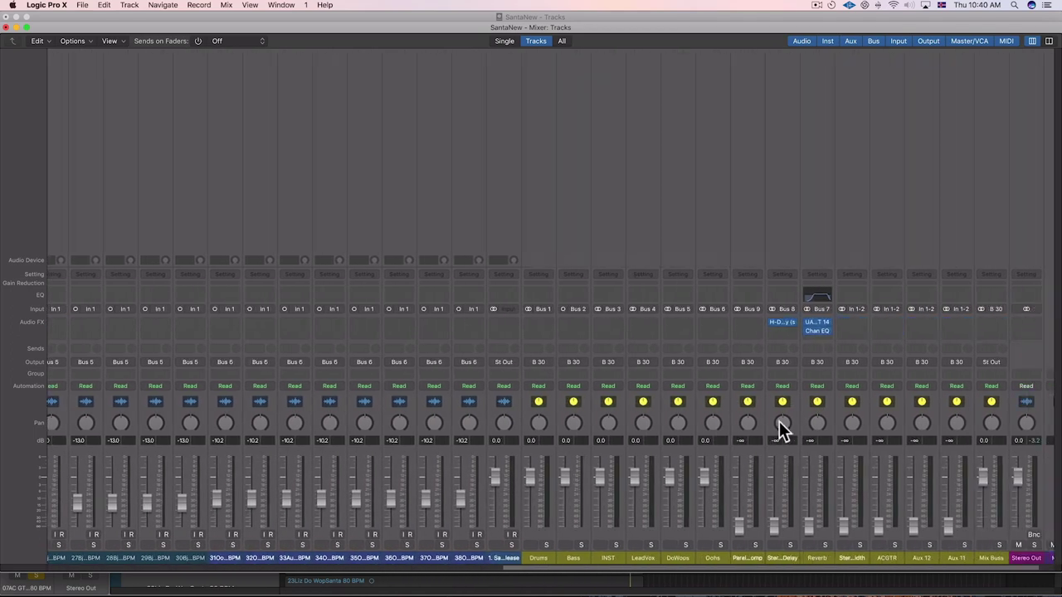
{"action": "scroll", "coordinate": [780, 421], "scroll_direction": "right", "scroll_amount": 2}
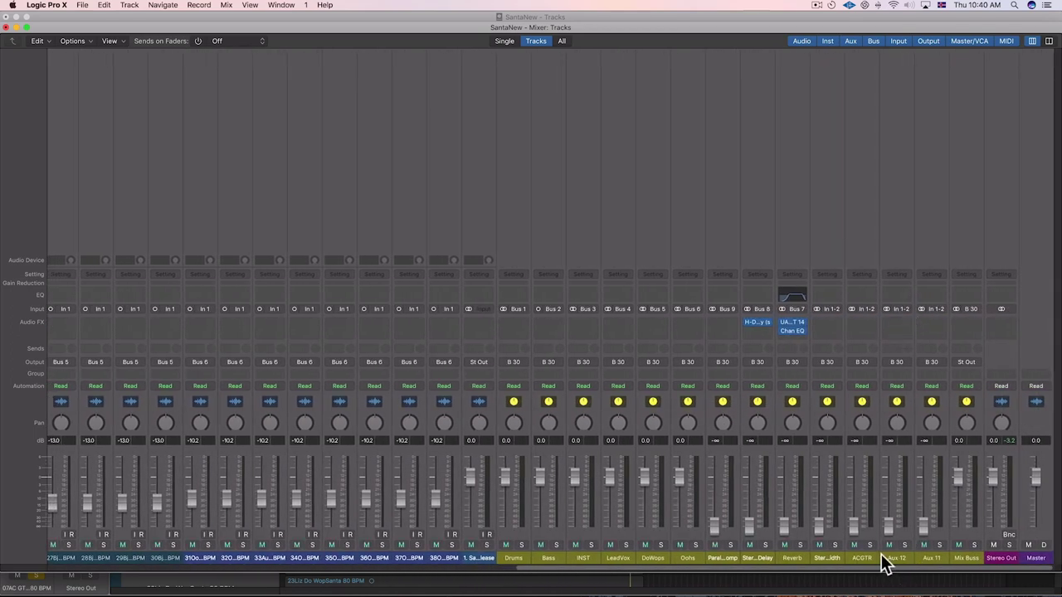
{"action": "left_click", "coordinate": [871, 309]}
{"action": "mouse_move", "coordinate": [895, 348]}
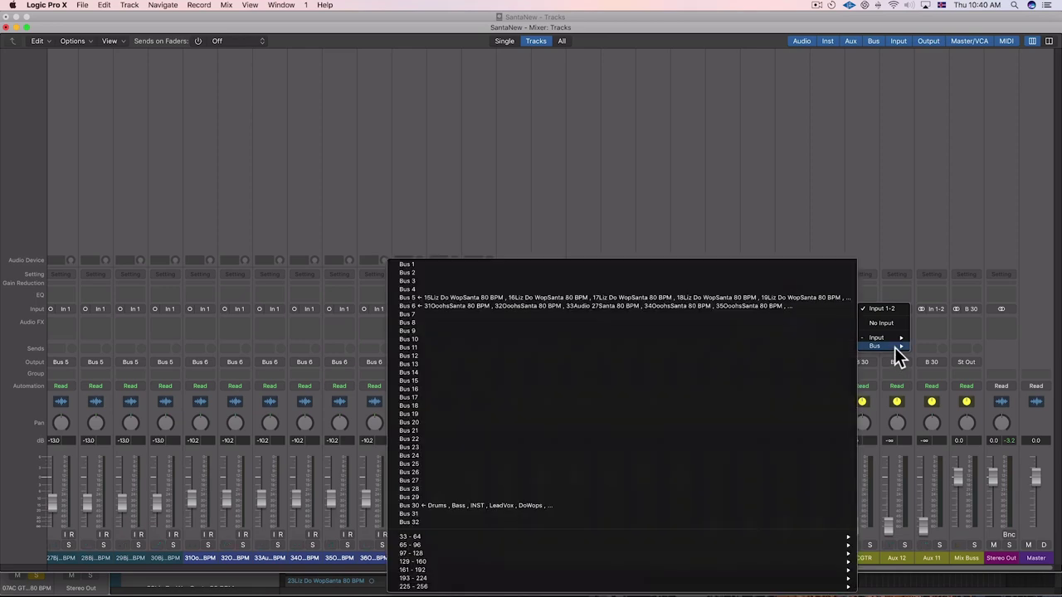
{"action": "key", "text": "Escape"}
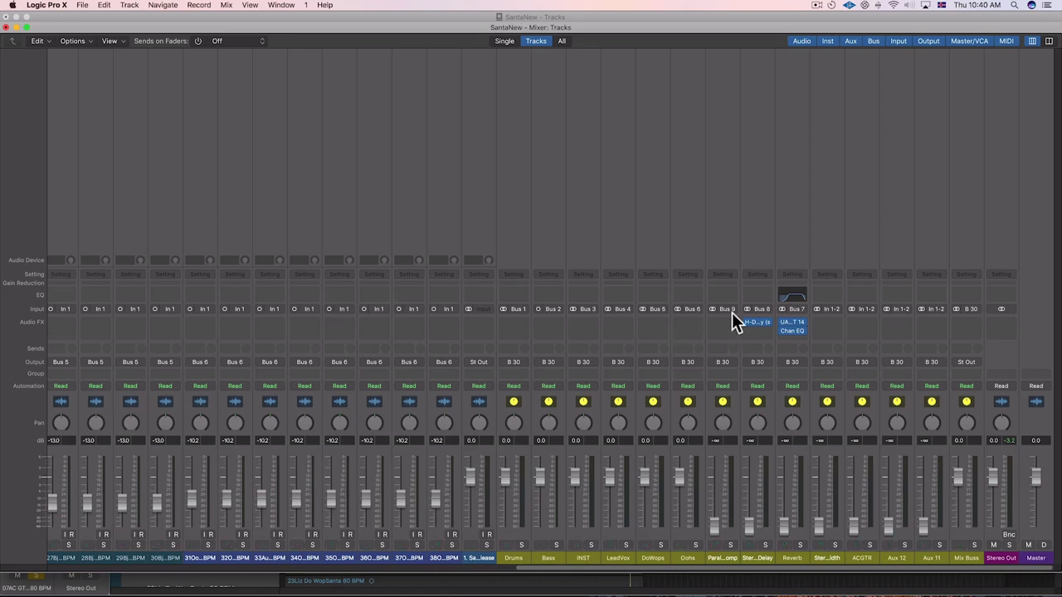
- Set the input of the Stereo Width aux channel to Bus 10
{"action": "left_click", "coordinate": [831, 310]}
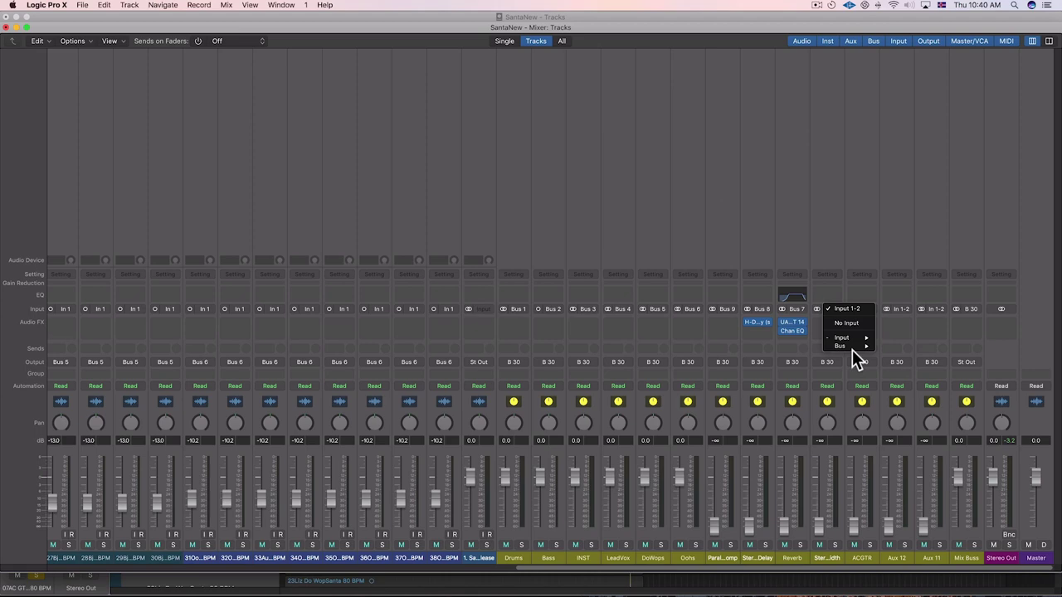
{"action": "mouse_move", "coordinate": [849, 346]}
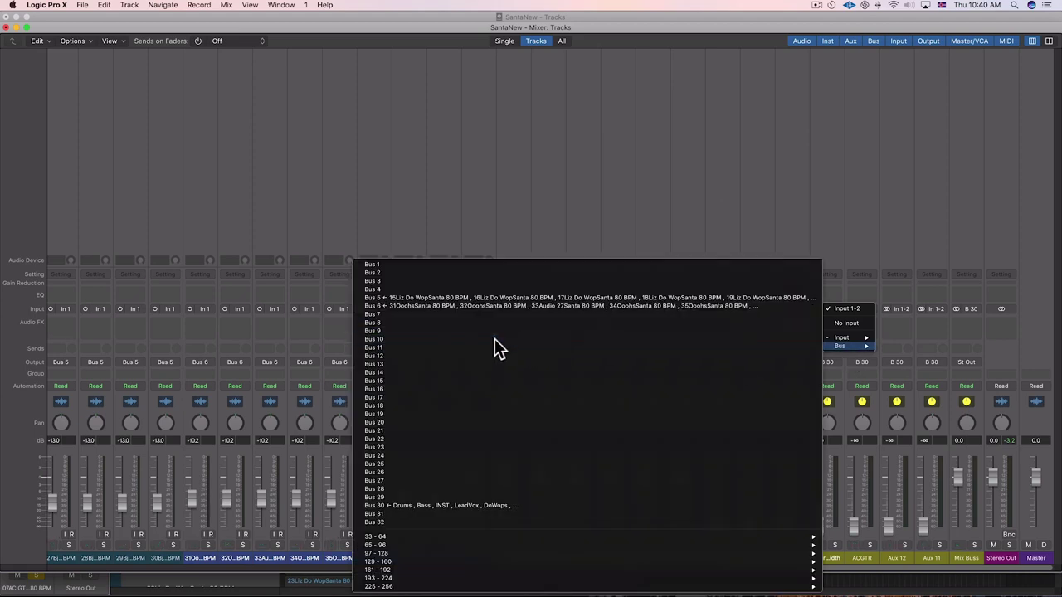
{"action": "left_click", "coordinate": [494, 338]}
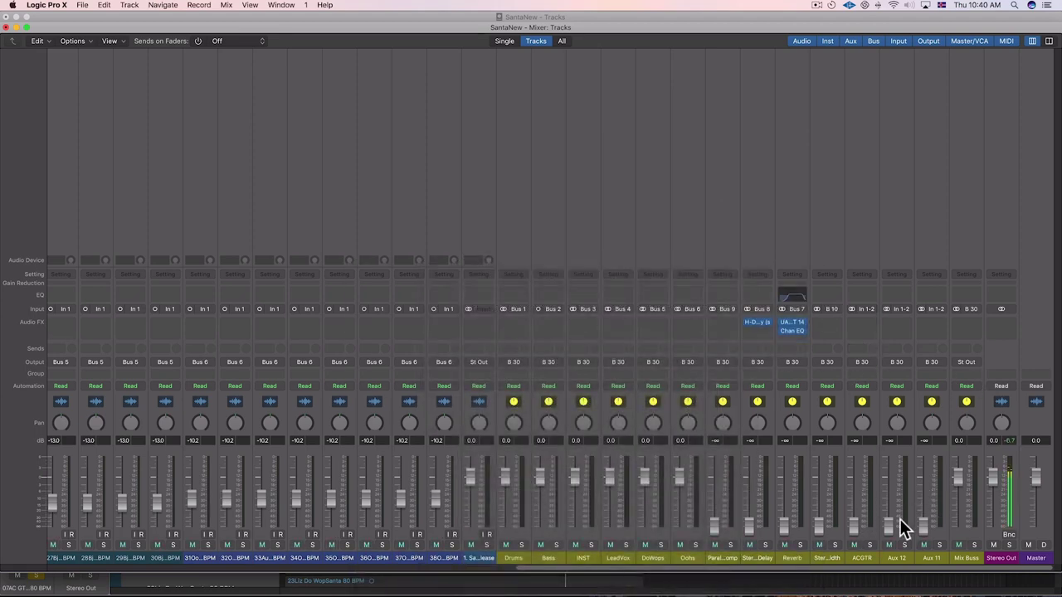
{"action": "scroll", "coordinate": [888, 526], "scroll_direction": "left", "scroll_amount": 10}
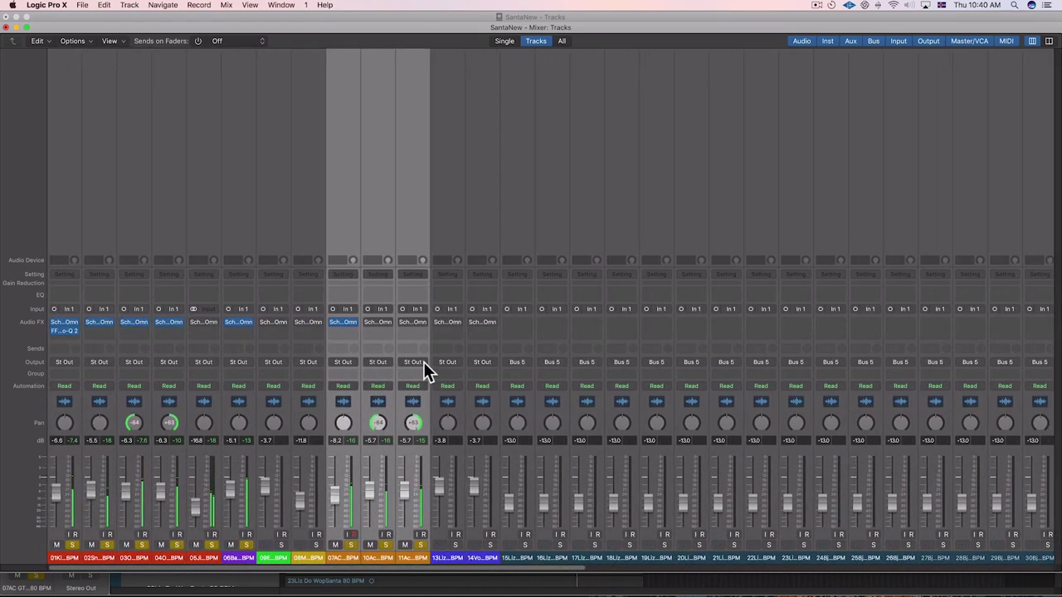
{"action": "left_click", "coordinate": [423, 361]}
{"action": "mouse_move", "coordinate": [432, 398]}
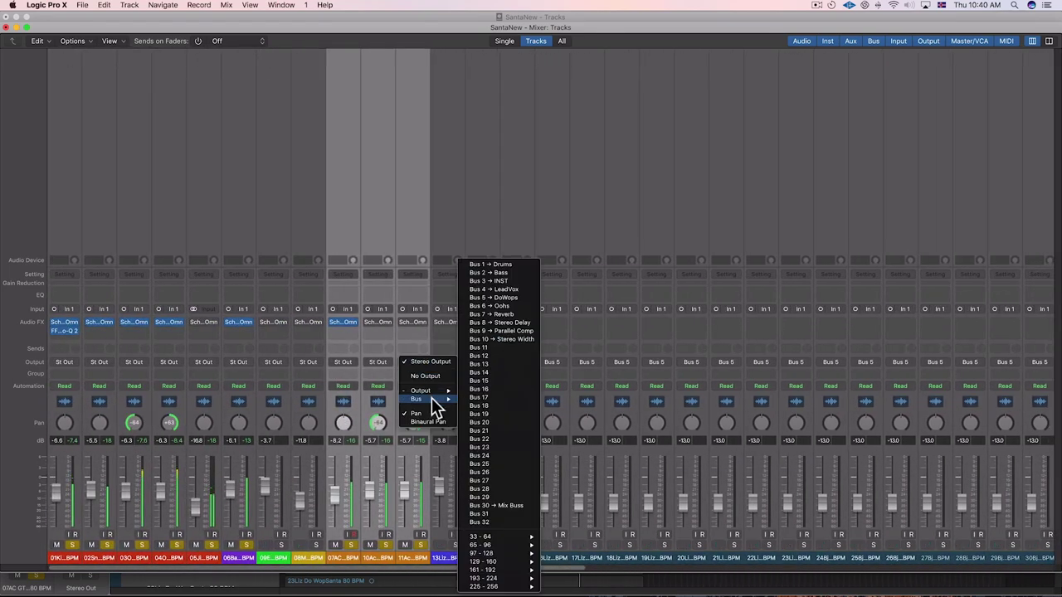
{"action": "left_click", "coordinate": [521, 341]}
- Set the input of the ACGTR aux channel to Bus 11
{"action": "scroll", "coordinate": [908, 406], "scroll_direction": "right", "scroll_amount": 10}
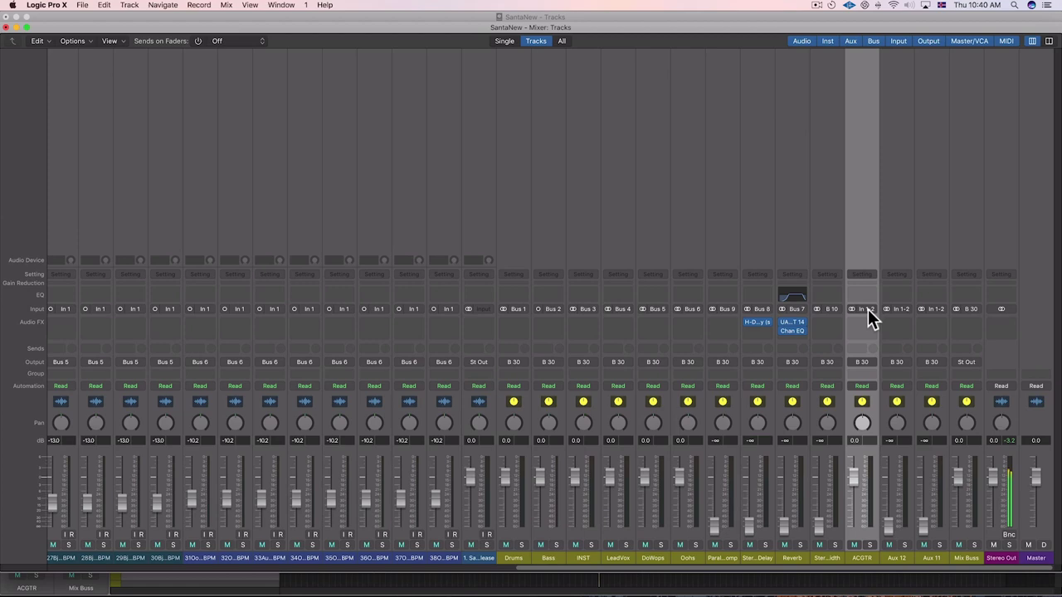
{"action": "left_click", "coordinate": [868, 309]}
{"action": "mouse_move", "coordinate": [877, 345]}
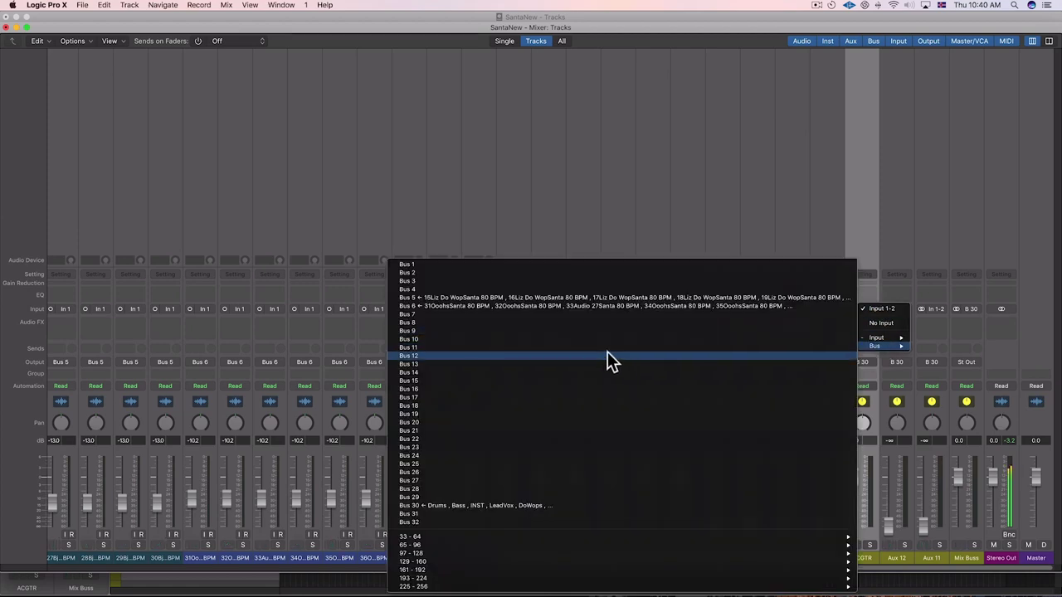
{"action": "left_click", "coordinate": [609, 348]}
- Select the three acoustic guitar tracks, 07, 10 and 11, and route their outputs to Bus 11
{"action": "scroll", "coordinate": [912, 419], "scroll_direction": "left", "scroll_amount": 15}
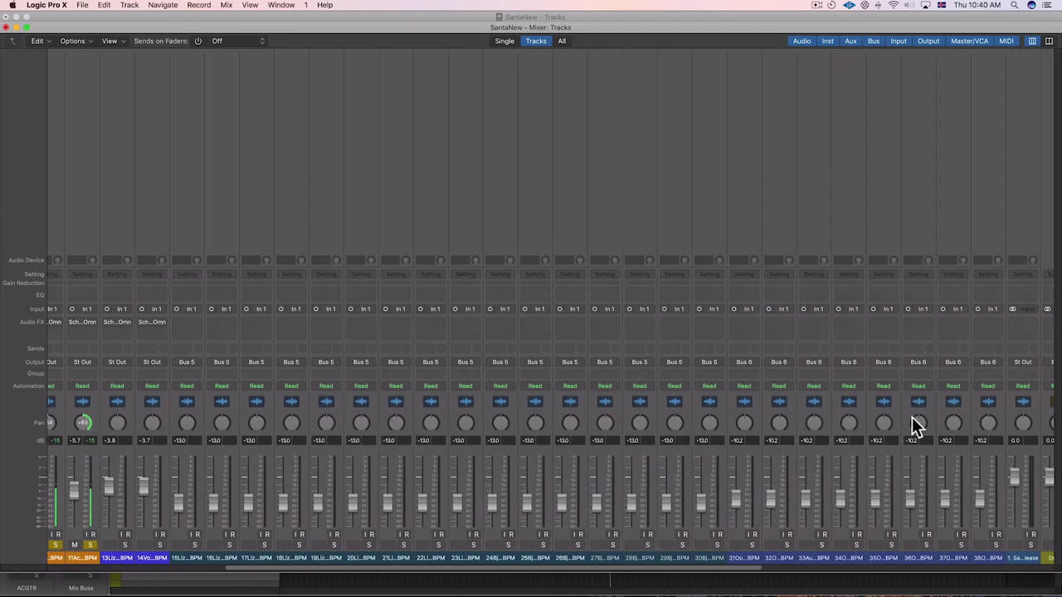
{"action": "scroll", "coordinate": [700, 427], "scroll_direction": "left", "scroll_amount": 5}
{"action": "left_click", "coordinate": [348, 557]}
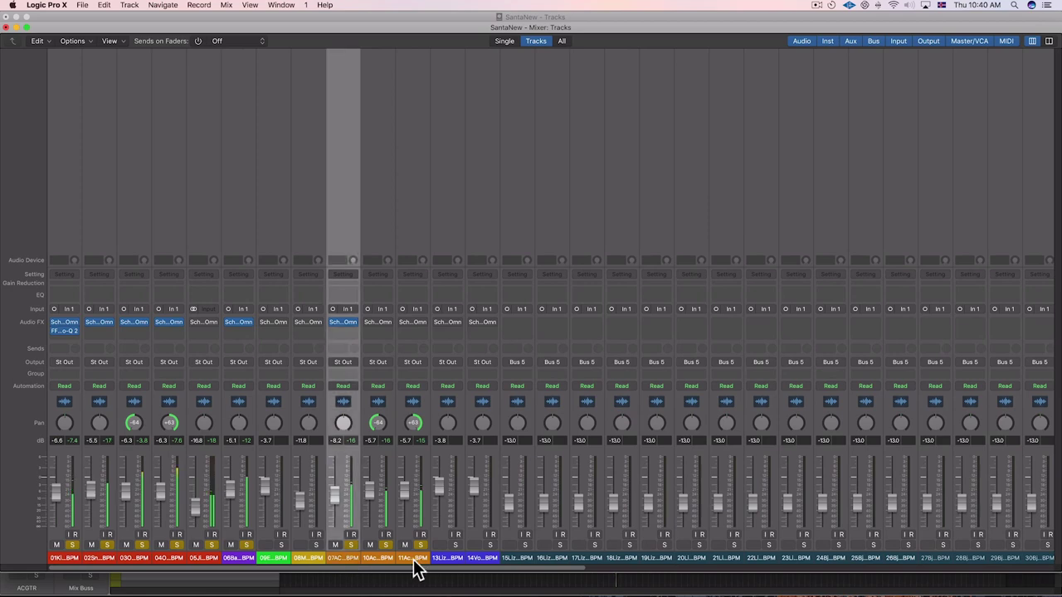
{"action": "left_click", "coordinate": [415, 557], "text": "shift"}
{"action": "left_click", "coordinate": [422, 361]}
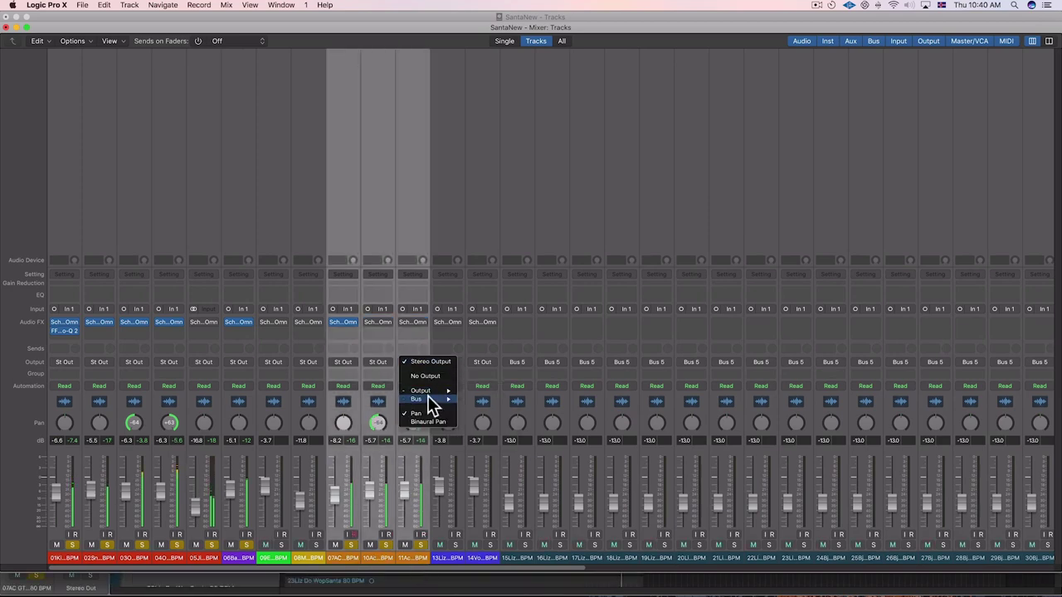
{"action": "mouse_move", "coordinate": [428, 396]}
{"action": "left_click", "coordinate": [534, 347]}
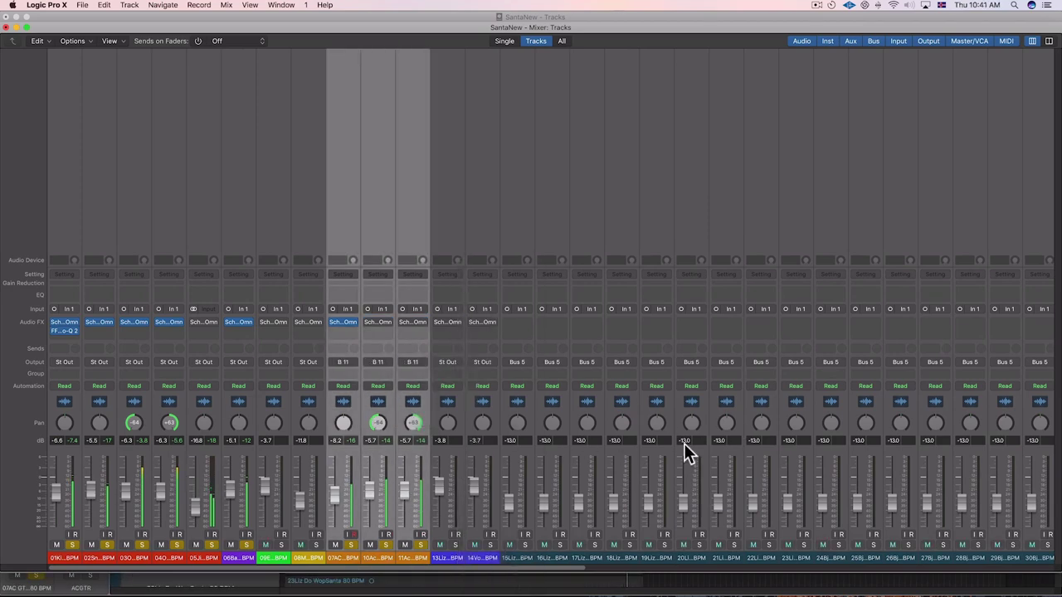
- Insert the stereo version of Waves Scheps Omni Channel on the ACGTR aux and reposition its plug-in window
{"action": "scroll", "coordinate": [684, 445], "scroll_direction": "right", "scroll_amount": 10}
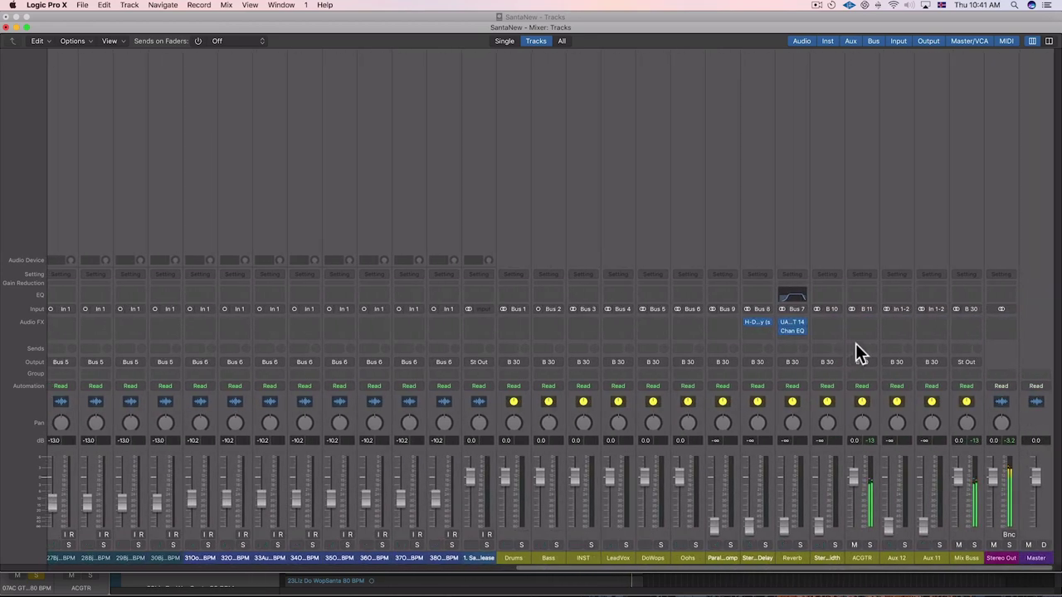
{"action": "left_click", "coordinate": [868, 325]}
{"action": "mouse_move", "coordinate": [887, 514]}
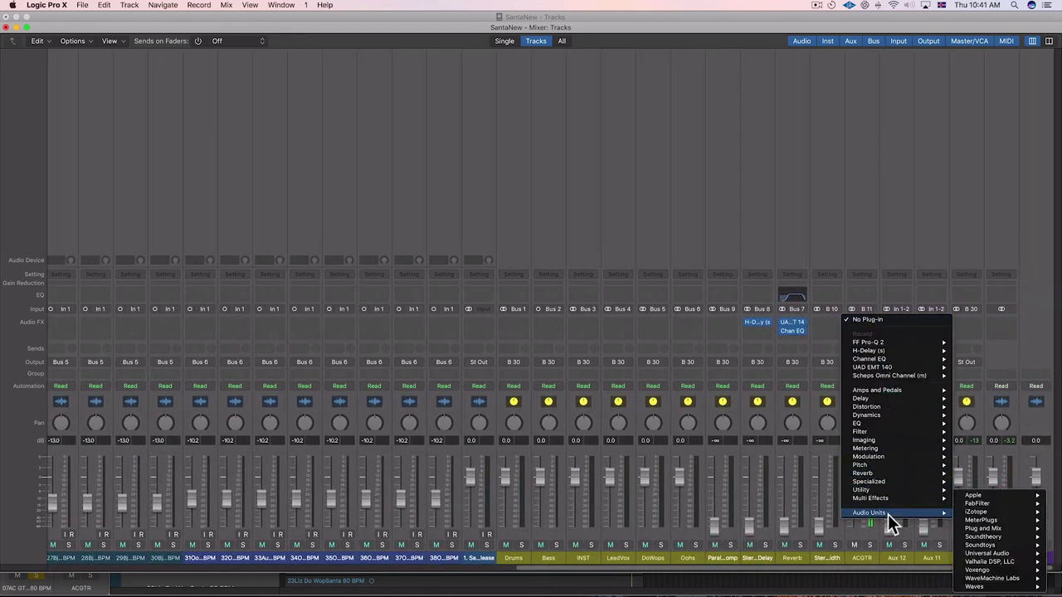
{"action": "mouse_move", "coordinate": [973, 586]}
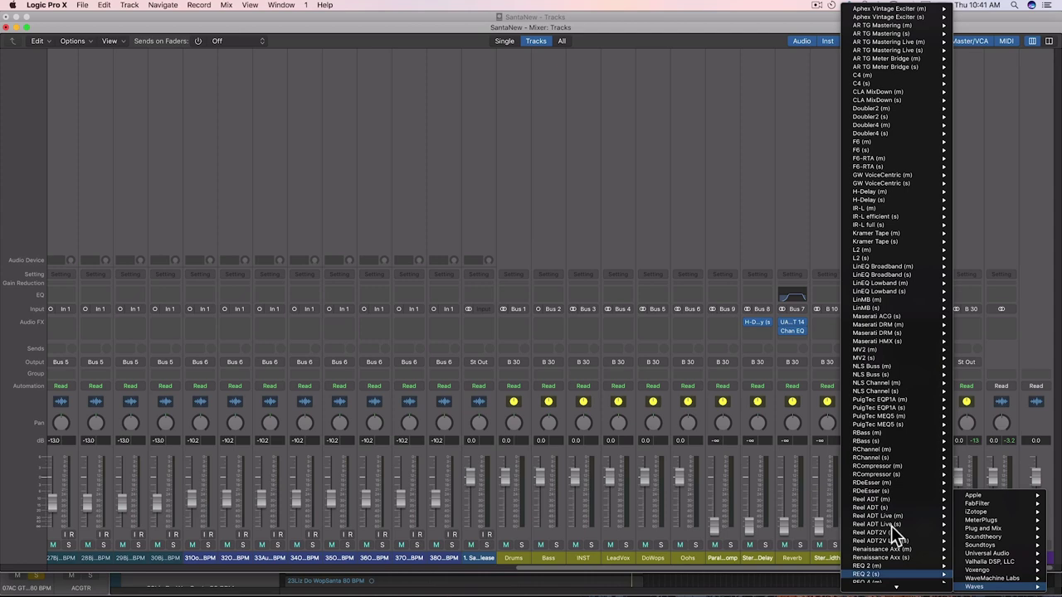
{"action": "scroll", "coordinate": [894, 533], "scroll_direction": "down", "scroll_amount": 10}
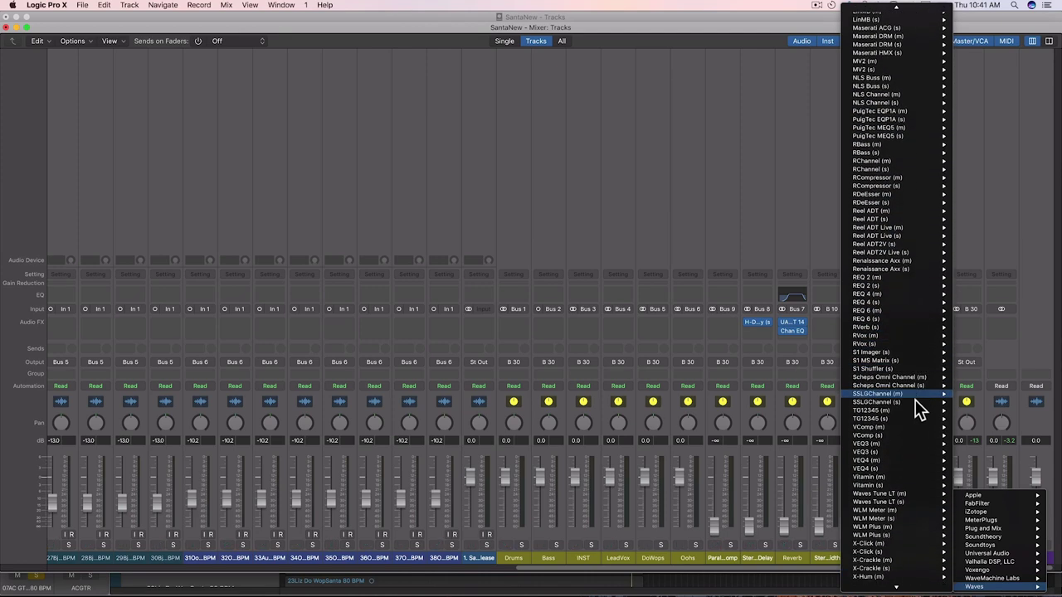
{"action": "scroll", "coordinate": [915, 400], "scroll_direction": "down", "scroll_amount": 4}
{"action": "mouse_move", "coordinate": [909, 354]}
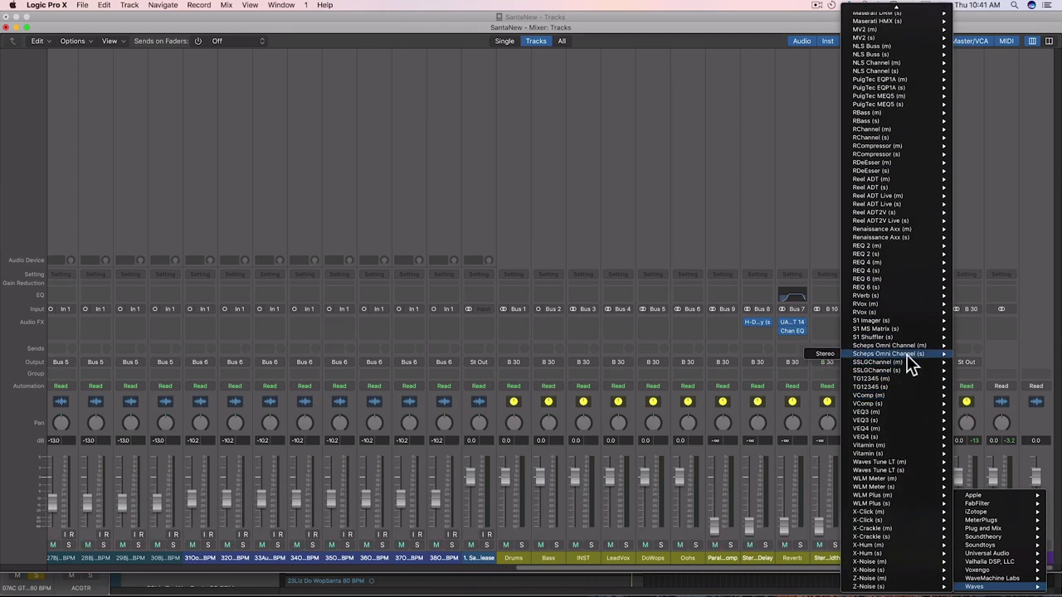
{"action": "left_click", "coordinate": [824, 353]}
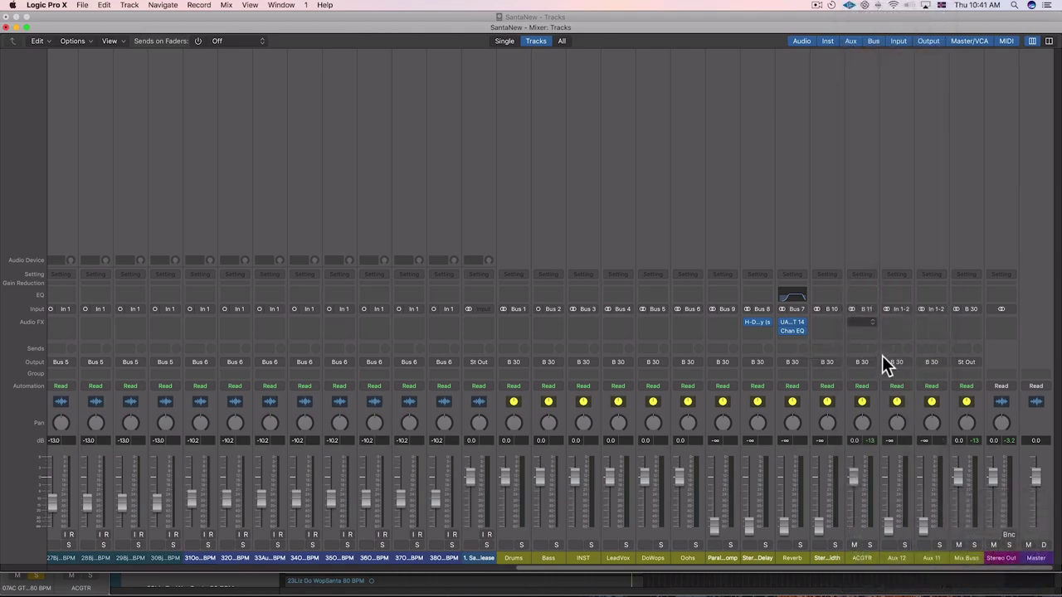
{"action": "left_click_drag", "start_coordinate": [231, 25], "coordinate": [449, 78]}
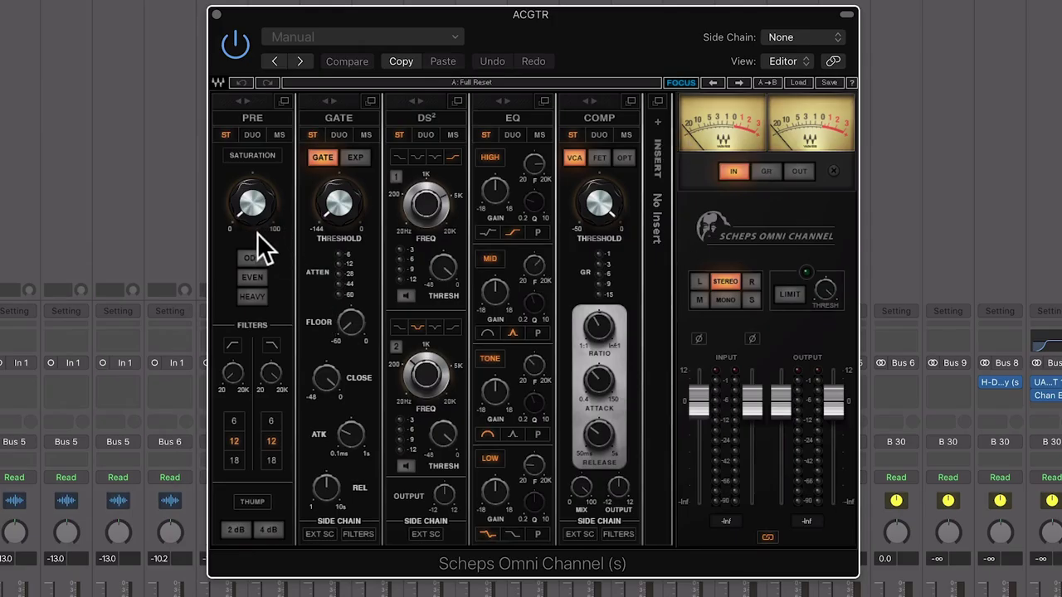
- Play the song, raise the PRE saturation on the ACGTR bus slightly and set its mode to EVEN
{"action": "key", "text": "space"}
{"action": "left_click_drag", "start_coordinate": [248, 203], "coordinate": [248, 172]}
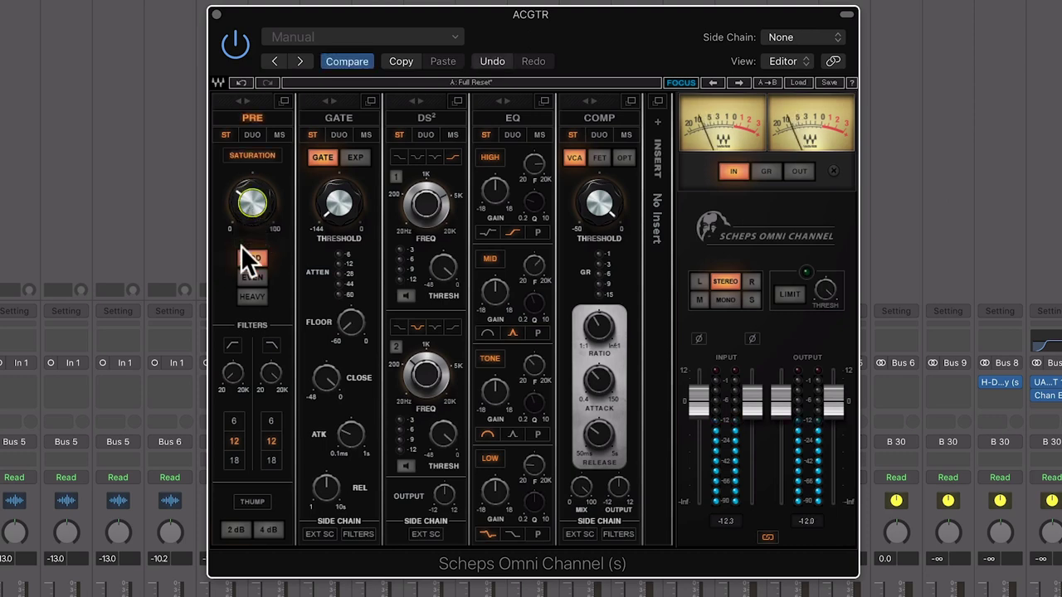
{"action": "left_click", "coordinate": [246, 271]}
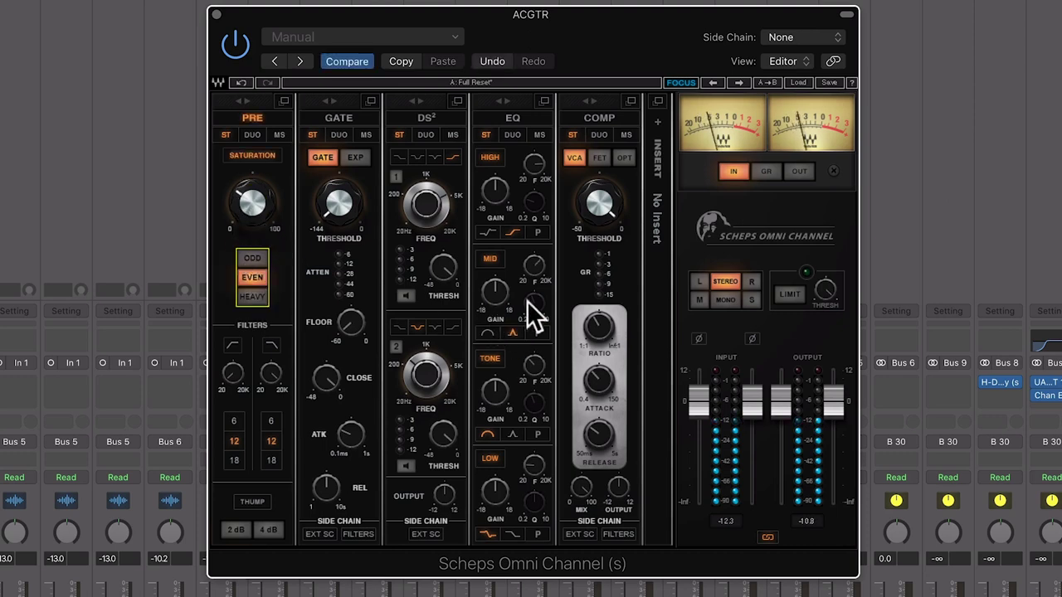
- Switch the ACGTR bus compressor to OPT, lower its threshold and shorten its release for gentle gain reduction
{"action": "left_click", "coordinate": [624, 157]}
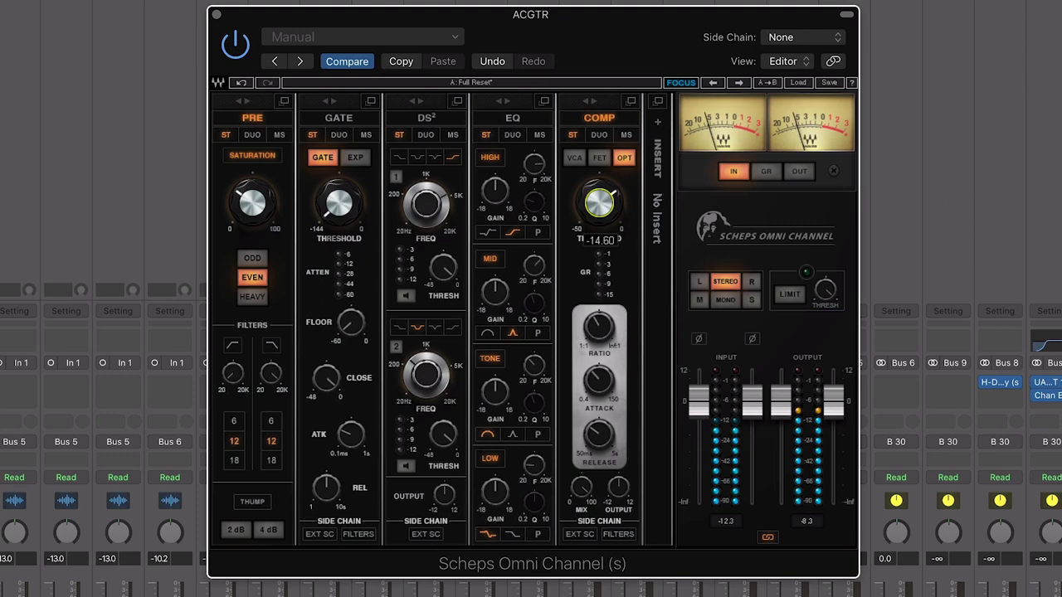
{"action": "left_click_drag", "start_coordinate": [594, 208], "coordinate": [603, 184]}
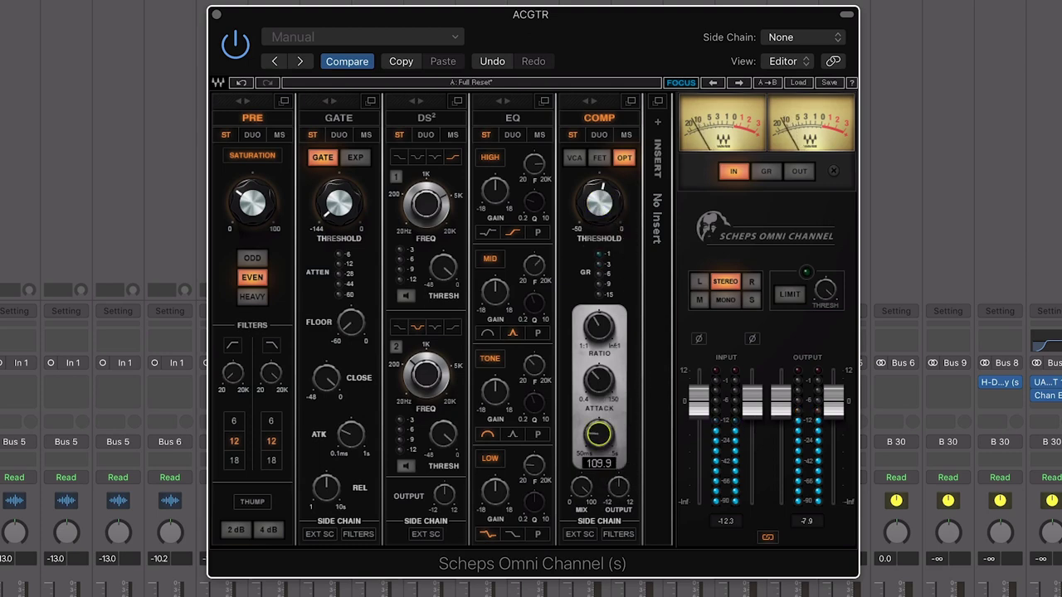
{"action": "left_click", "coordinate": [598, 329]}
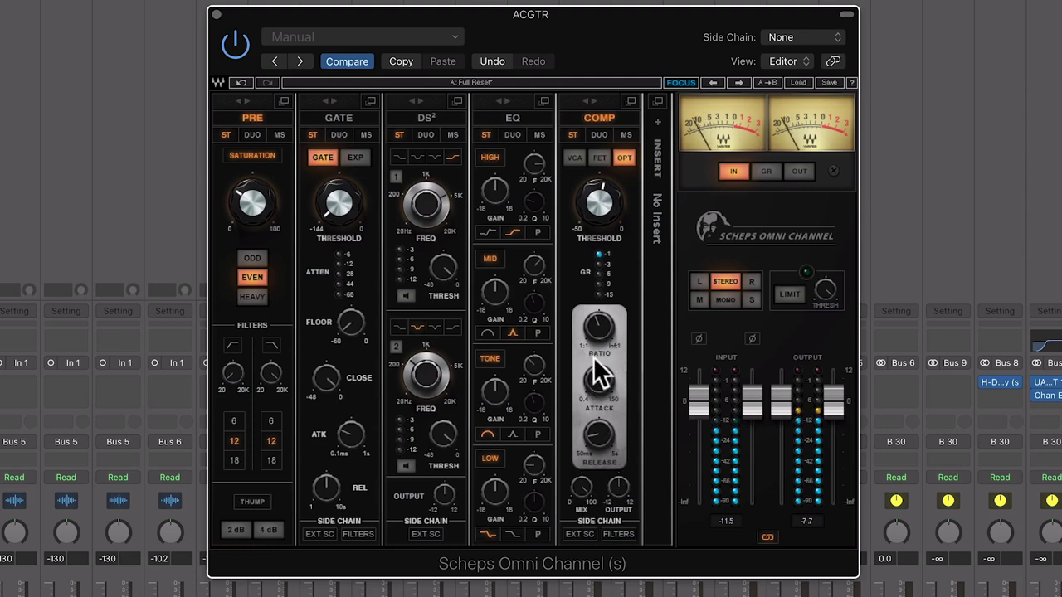
{"action": "mouse_move", "coordinate": [600, 334]}
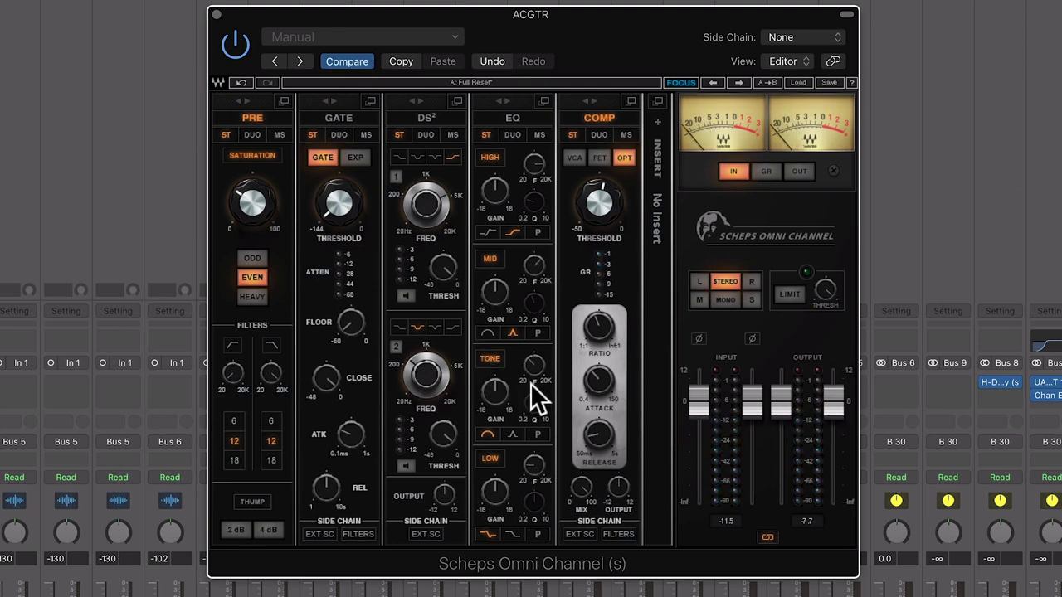
- Set the EQ's TONE band to the wide bell shape and its MID band to the narrow bell shape
{"action": "mouse_move", "coordinate": [502, 396]}
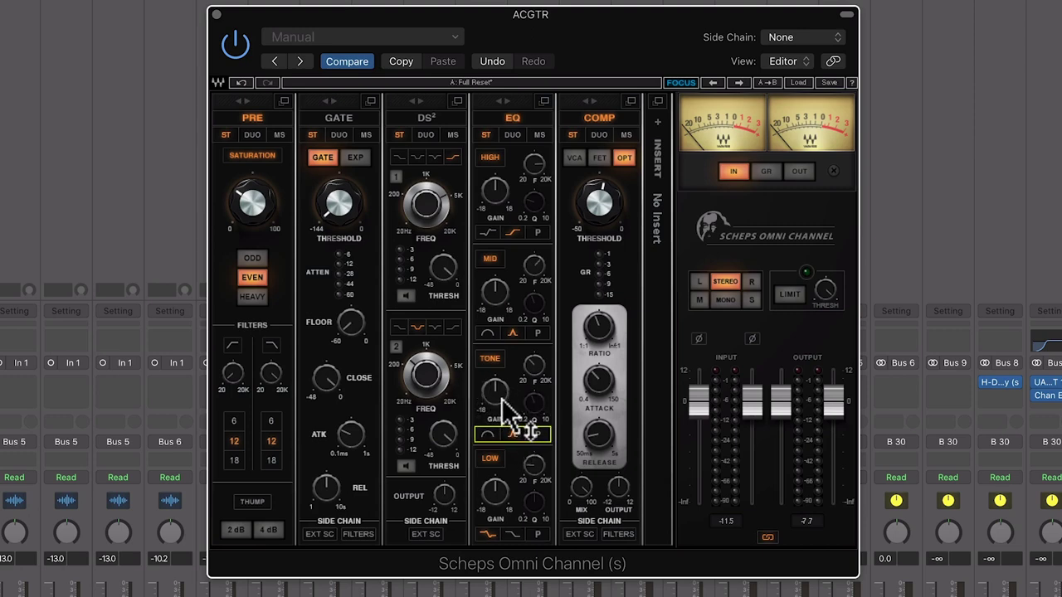
{"action": "left_click", "coordinate": [488, 434]}
{"action": "left_click", "coordinate": [514, 332]}
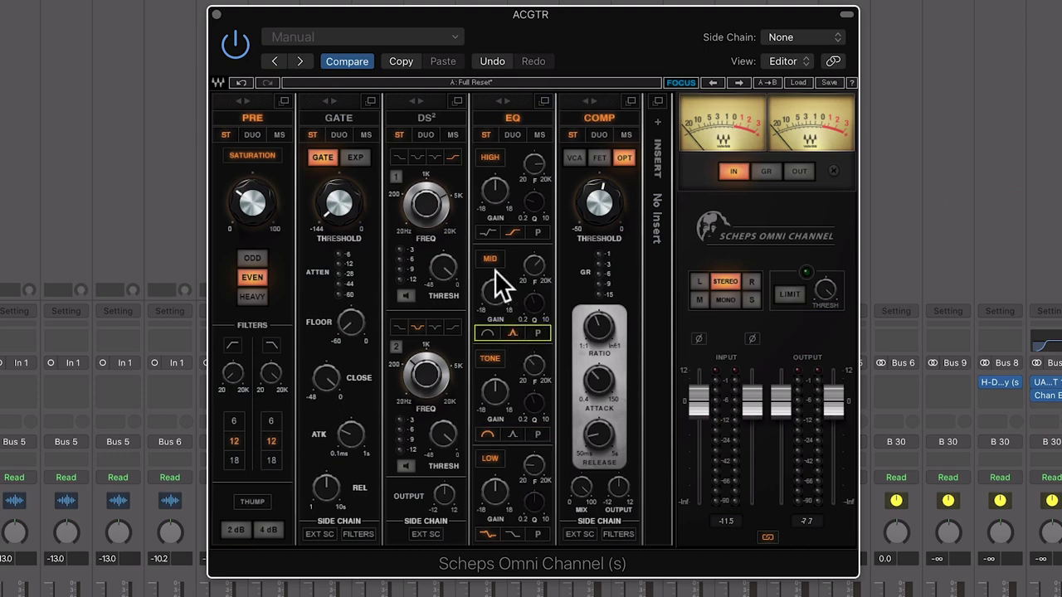
- Cut the EQ's MID band to about -5.5 dB, fine-tune its frequency and play the song to hear the result
{"action": "mouse_move", "coordinate": [501, 296]}
{"action": "left_mouse_down"}
{"action": "mouse_move", "coordinate": [501, 277]}
{"action": "mouse_move", "coordinate": [535, 264]}
{"action": "mouse_move", "coordinate": [534, 298]}
{"action": "mouse_move", "coordinate": [534, 266]}
{"action": "mouse_move", "coordinate": [495, 298]}
{"action": "left_mouse_up"}
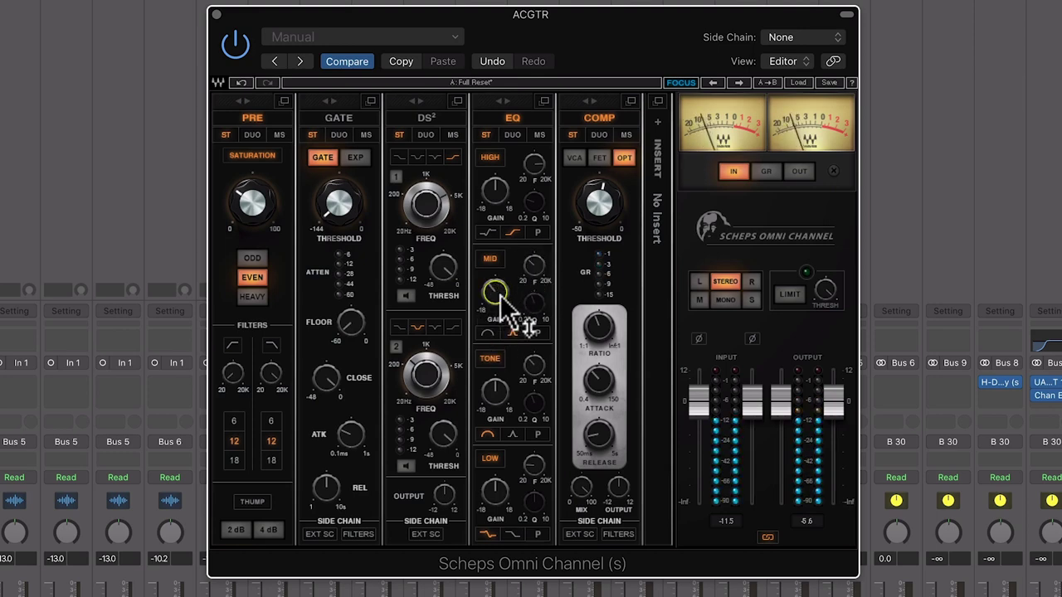
{"action": "left_click", "coordinate": [512, 117]}
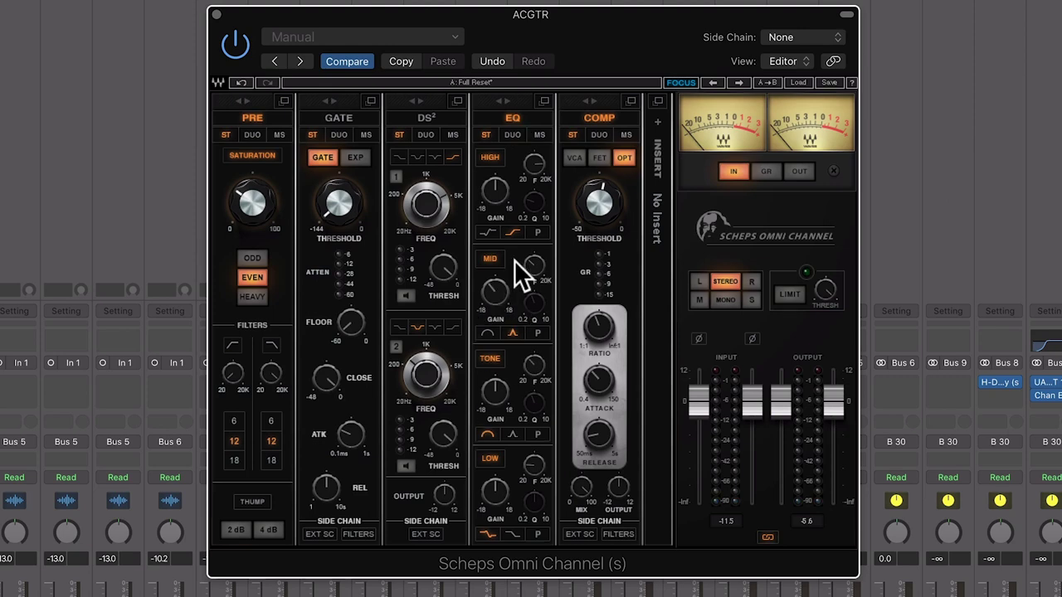
{"action": "left_click_drag", "start_coordinate": [494, 290], "coordinate": [496, 314]}
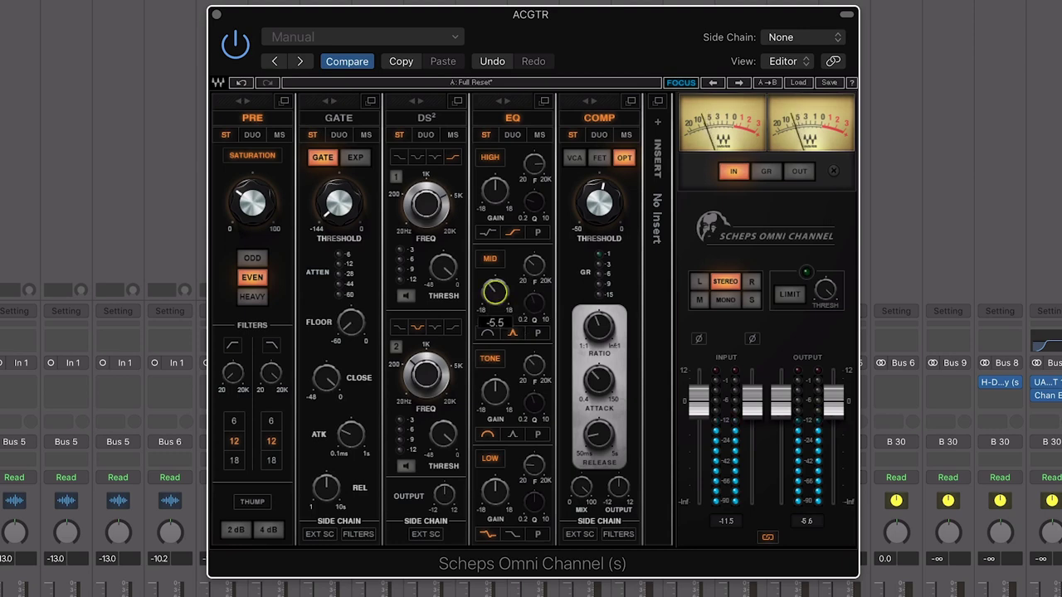
{"action": "left_click_drag", "start_coordinate": [533, 265], "coordinate": [534, 259]}
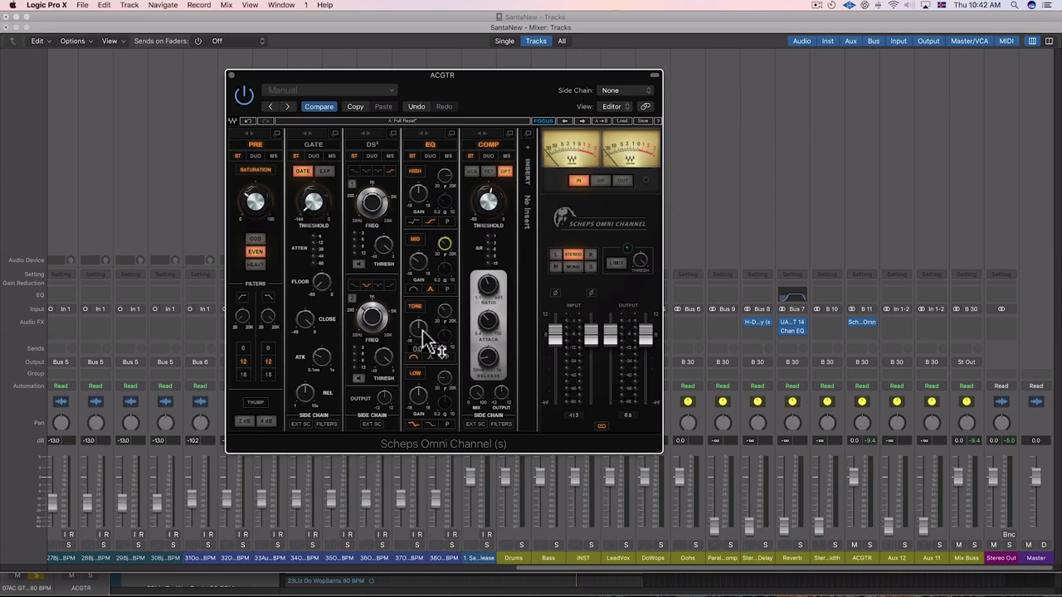
{"action": "key", "text": "space"}
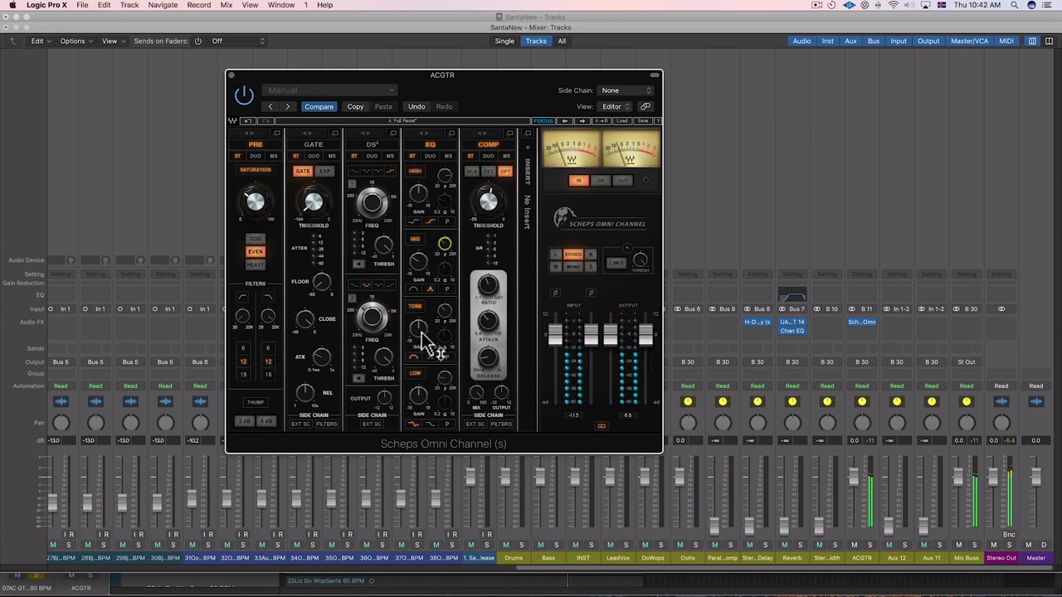
- Select the 07AC acoustic guitar track in the mixer while keeping the ACGTR bus plug-in open
{"action": "scroll", "coordinate": [554, 526], "scroll_direction": "left", "scroll_amount": 5}
{"action": "scroll", "coordinate": [556, 526], "scroll_direction": "left", "scroll_amount": 14}
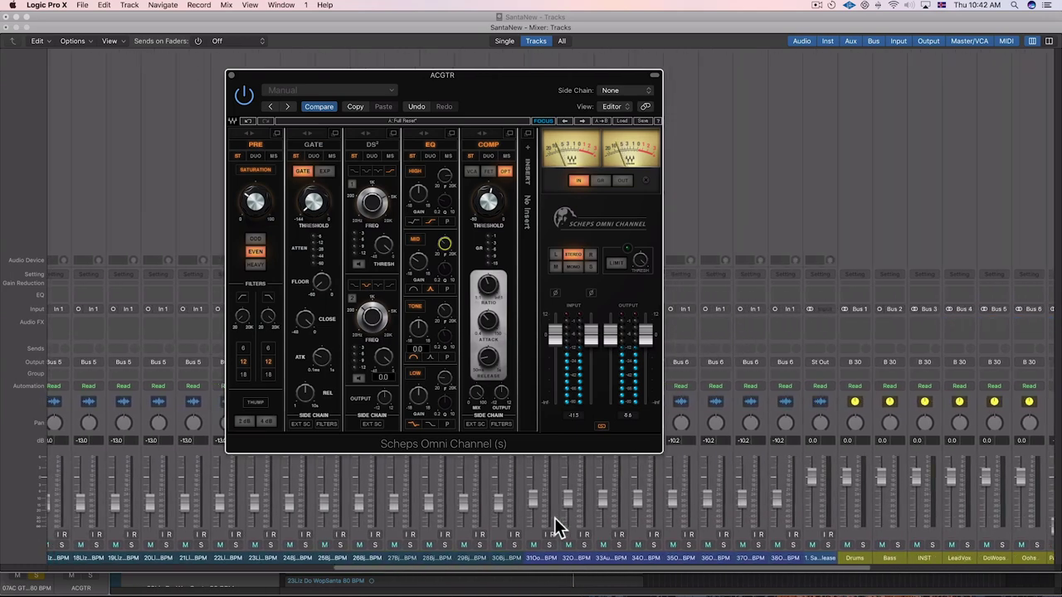
{"action": "left_click_drag", "start_coordinate": [196, 500], "coordinate": [197, 535]}
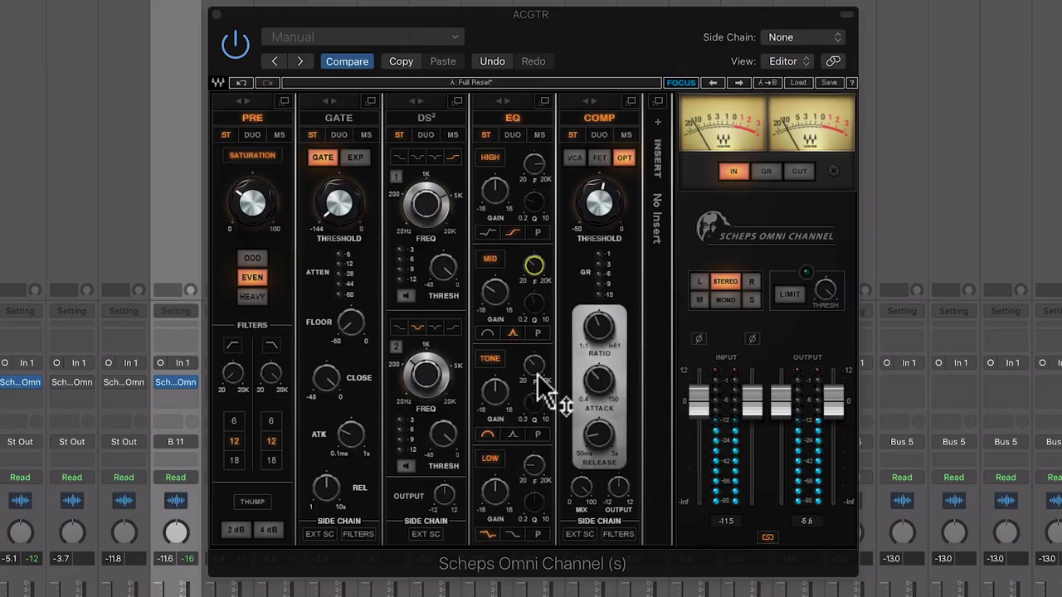
- Boost the gain of the ACGTR EQ's TONE band and sweep its frequency while the song plays
{"action": "left_click", "coordinate": [534, 365]}
{"action": "mouse_move", "coordinate": [537, 367]}
{"action": "left_mouse_down"}
{"action": "mouse_move", "coordinate": [537, 380]}
{"action": "mouse_move", "coordinate": [534, 370]}
{"action": "mouse_move", "coordinate": [495, 386]}
{"action": "mouse_move", "coordinate": [532, 378]}
{"action": "left_mouse_up"}
{"action": "left_click", "coordinate": [494, 392]}
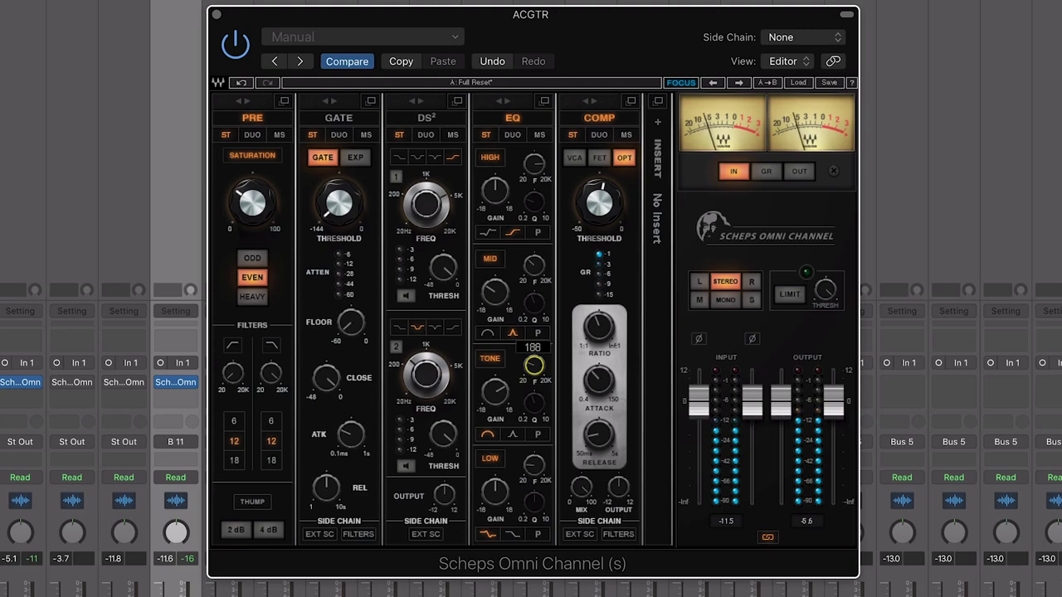
{"action": "left_click_drag", "start_coordinate": [533, 365], "coordinate": [533, 363]}
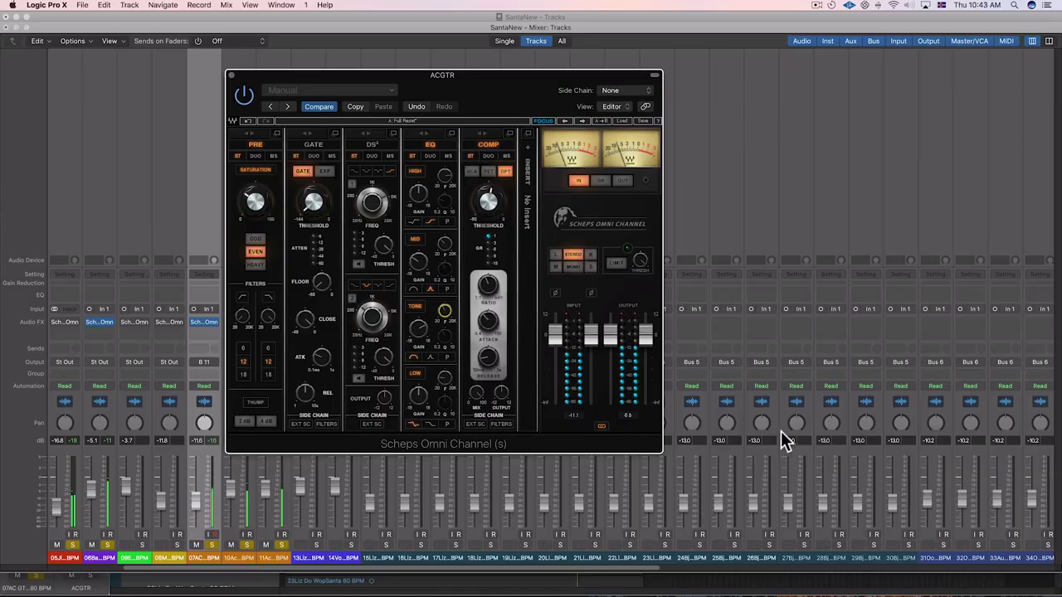
- Cut the EQ's MID band slightly further and set the LOW band's frequency to about 164 Hz
{"action": "scroll", "coordinate": [1033, 545], "scroll_direction": "right", "scroll_amount": 10}
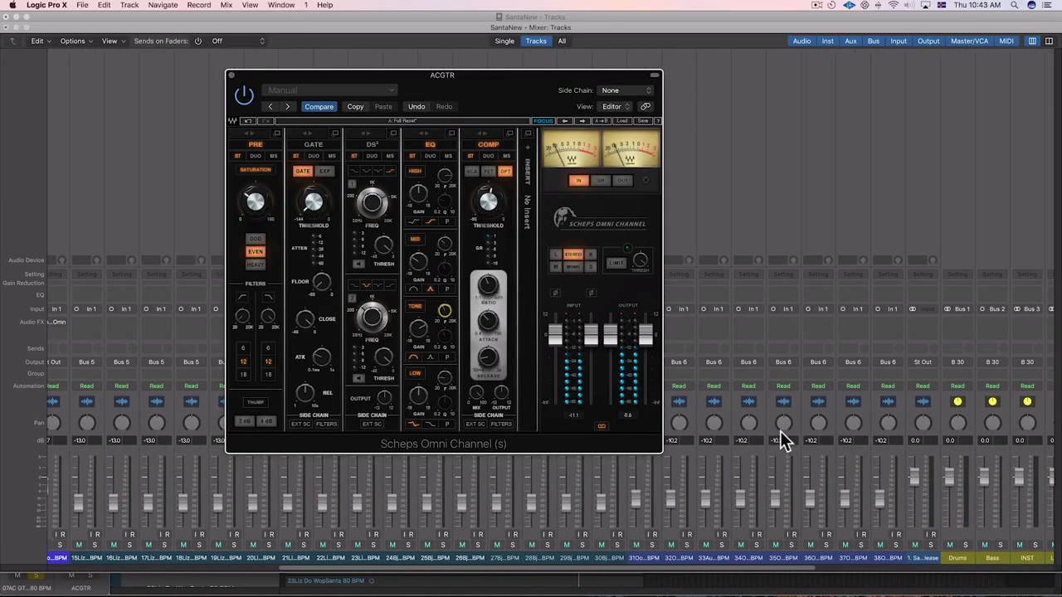
{"action": "scroll", "coordinate": [780, 431], "scroll_direction": "right", "scroll_amount": 10}
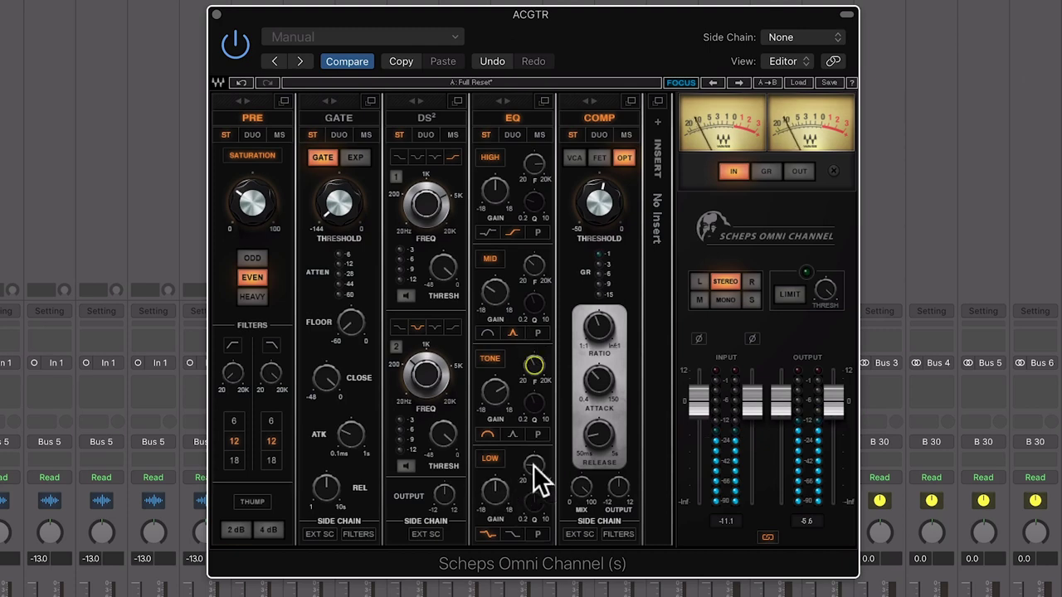
{"action": "left_click_drag", "start_coordinate": [532, 464], "coordinate": [532, 452]}
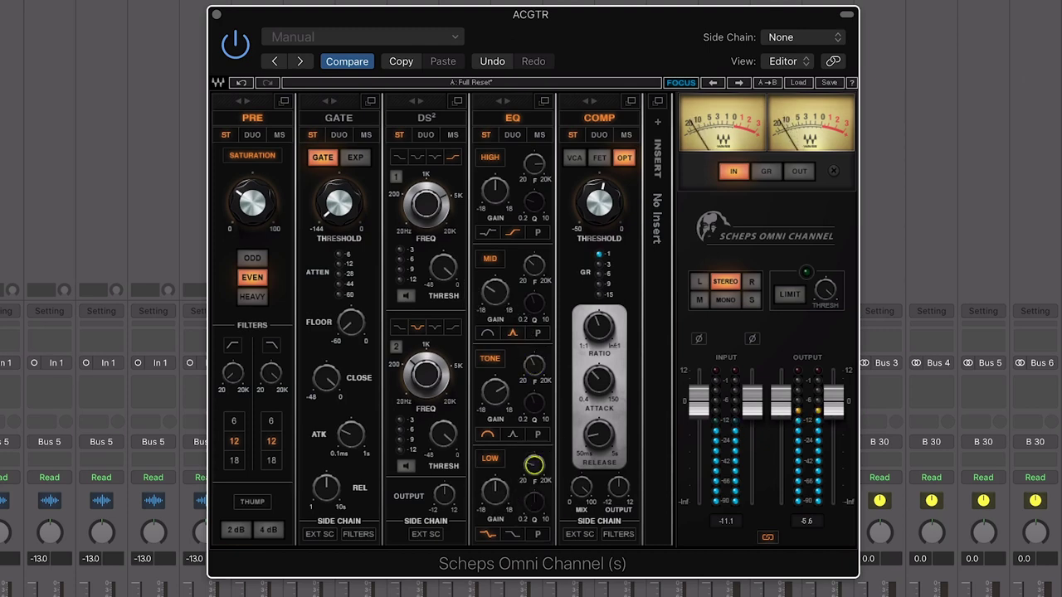
{"action": "left_click_drag", "start_coordinate": [494, 292], "coordinate": [494, 297]}
{"action": "left_click", "coordinate": [533, 468]}
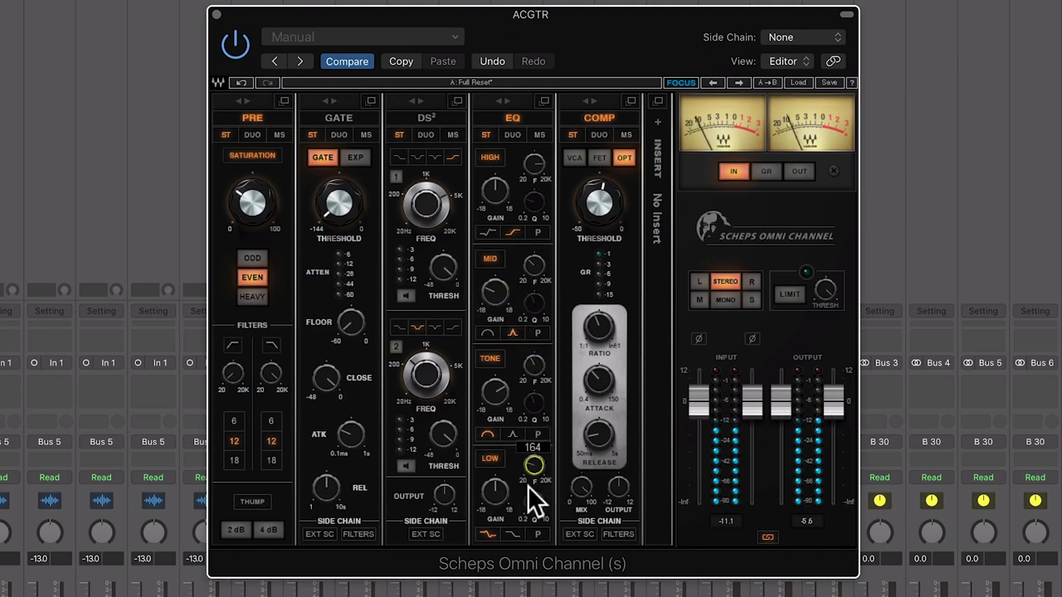
- Switch the EQ's LOW band to the P shape, fine-tune its frequency to about 175 Hz and cut its gain
{"action": "left_click", "coordinate": [536, 534]}
{"action": "left_click_drag", "start_coordinate": [533, 467], "coordinate": [533, 464]}
{"action": "left_click", "coordinate": [494, 491]}
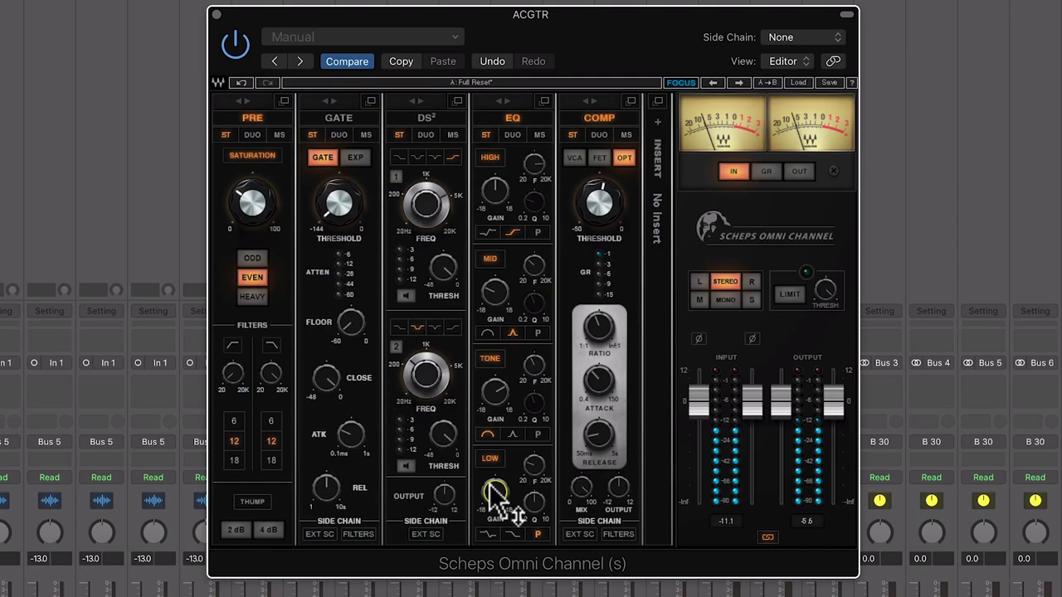
{"action": "scroll", "coordinate": [495, 491], "scroll_direction": "down", "scroll_amount": 4}
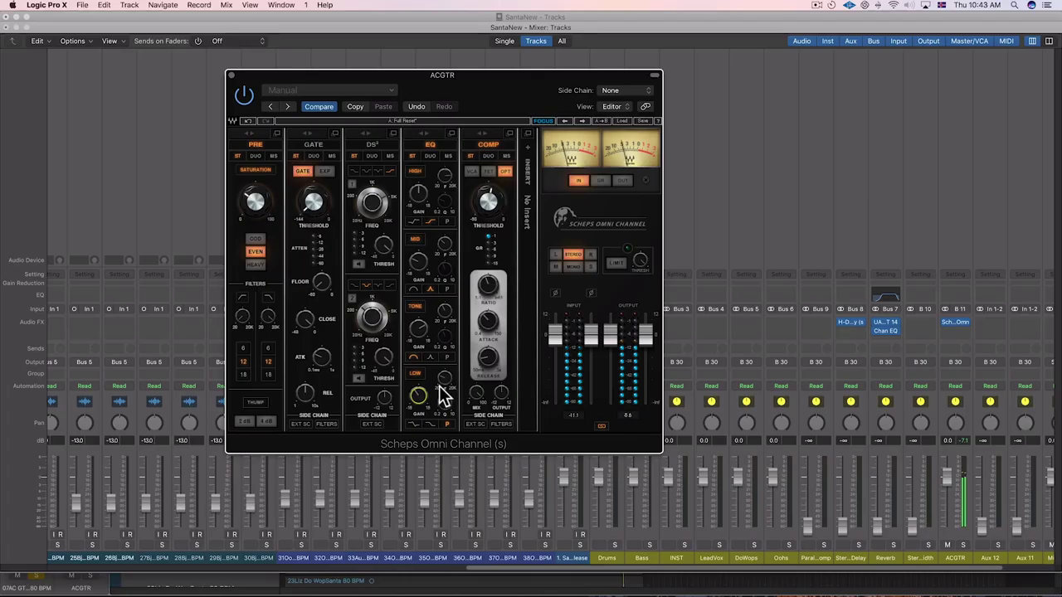
- Lower the plug-in's output level slightly and bring the compressor threshold down a little
{"action": "left_click", "coordinate": [645, 340]}
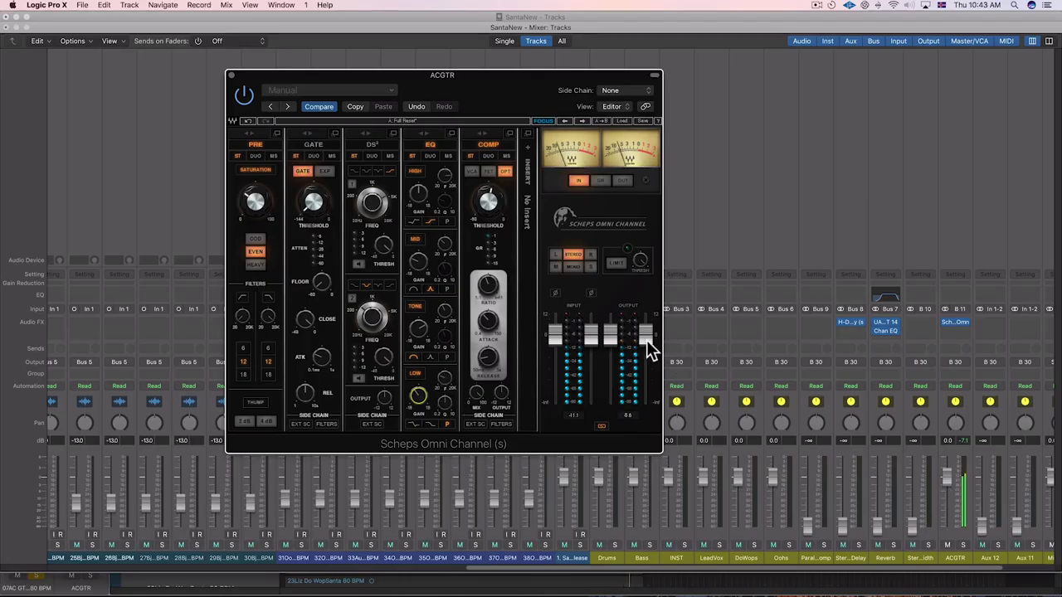
{"action": "left_click", "coordinate": [490, 203]}
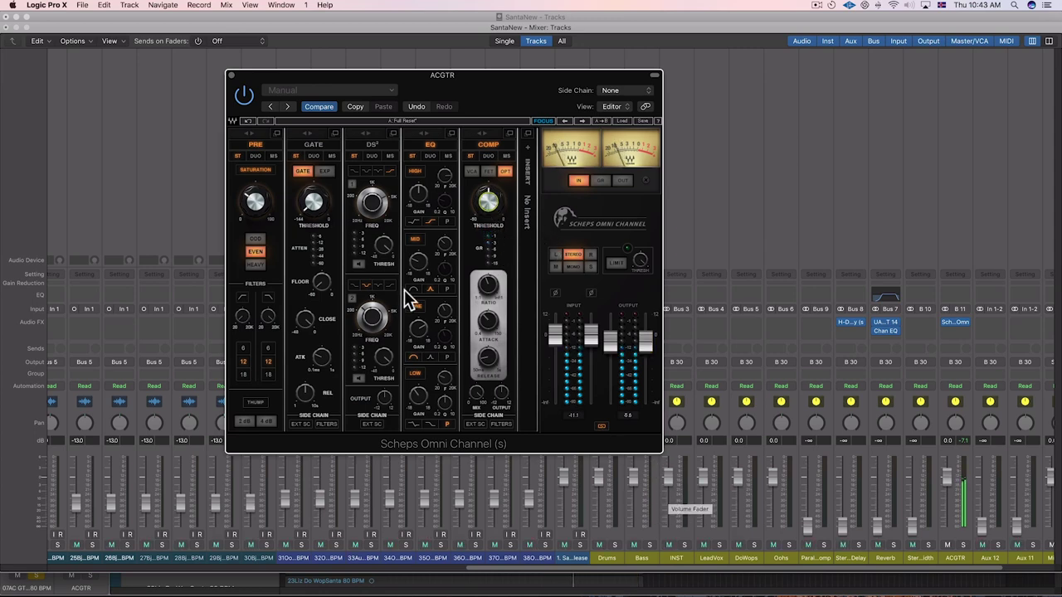
- Boost the gain of the EQ's HIGH shelf by more than 3 dB
{"action": "left_click", "coordinate": [445, 177]}
{"action": "left_click_drag", "start_coordinate": [418, 196], "coordinate": [418, 180]}
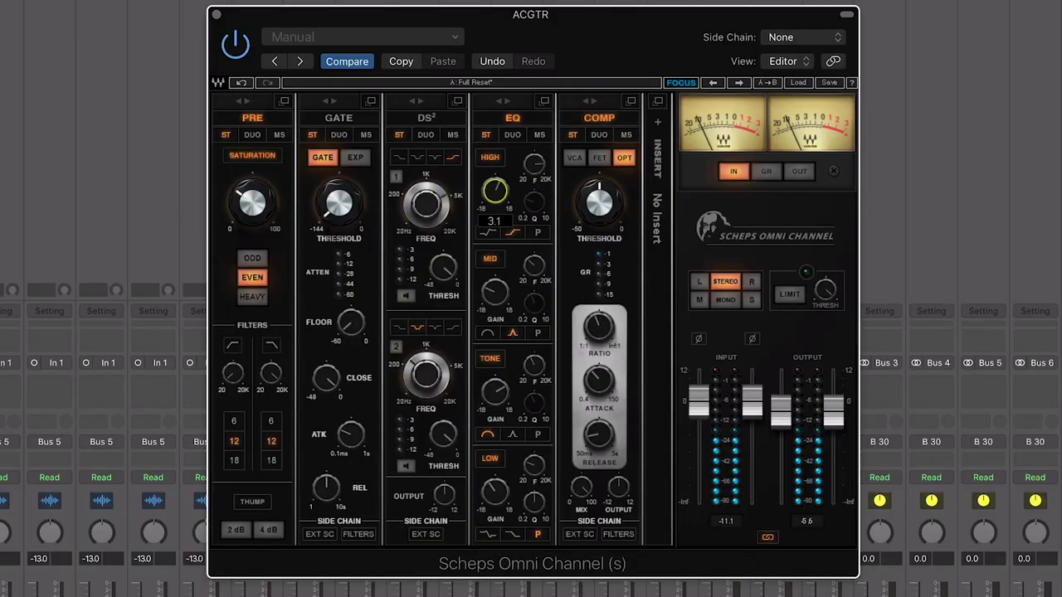
{"action": "left_click", "coordinate": [509, 229]}
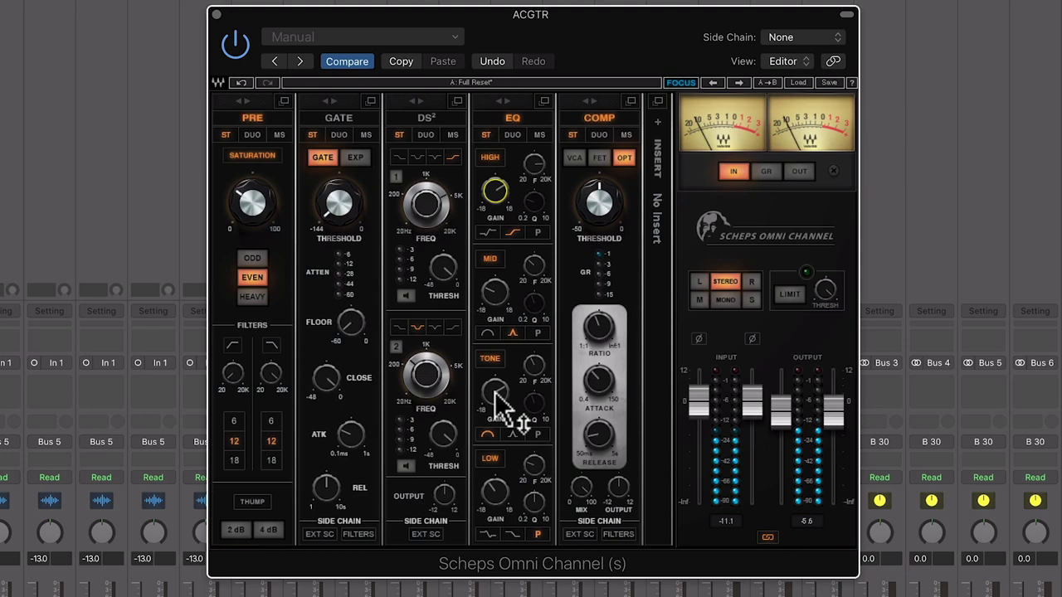
- Set the EQ's TONE band to the narrow bell shape, cut its gain and lower its frequency to about 301 Hz
{"action": "left_click", "coordinate": [512, 433]}
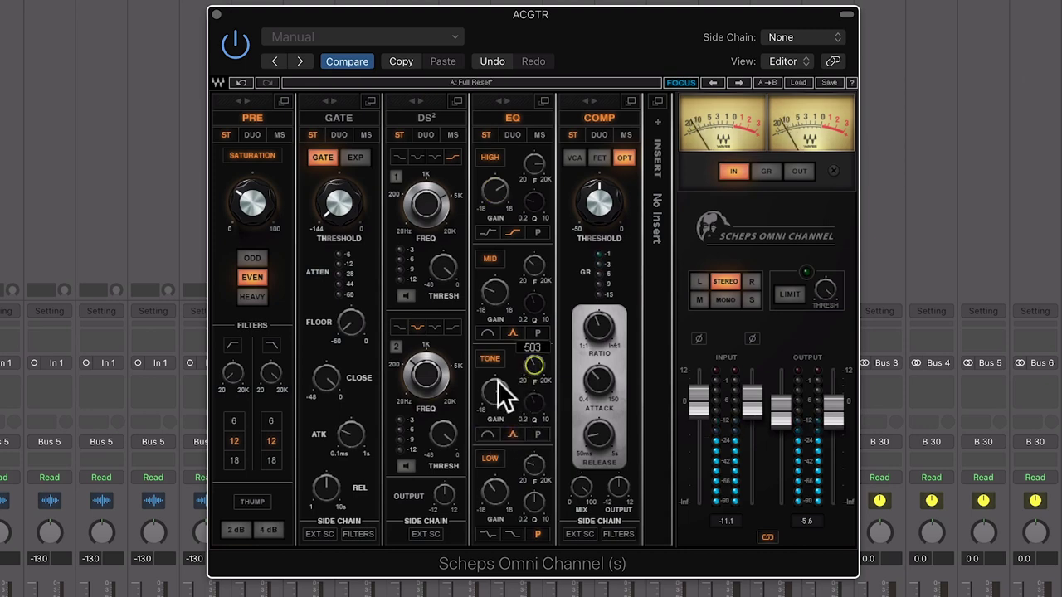
{"action": "left_click_drag", "start_coordinate": [497, 384], "coordinate": [498, 397]}
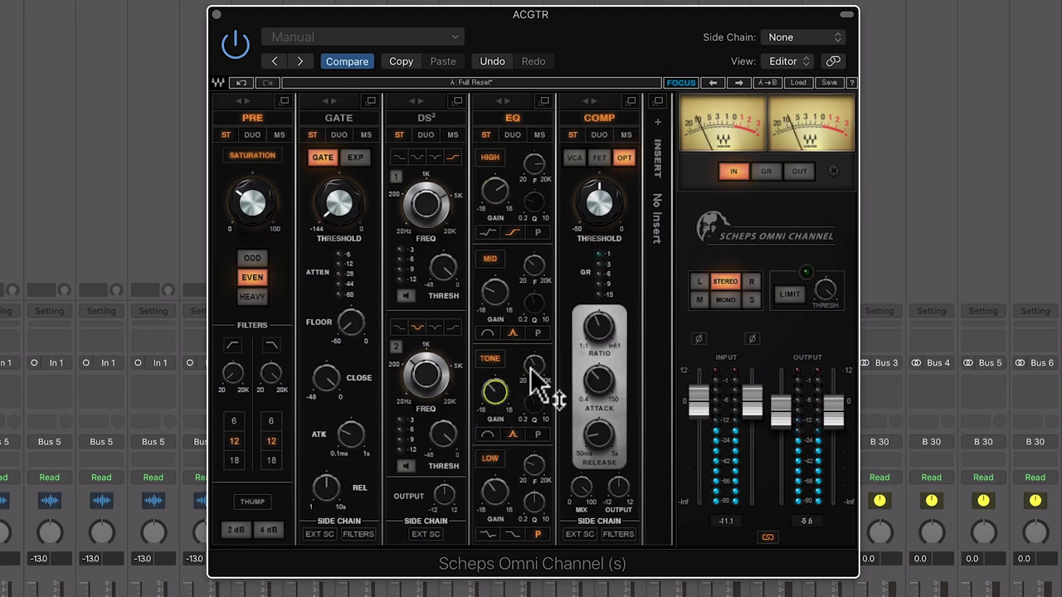
{"action": "left_click_drag", "start_coordinate": [534, 367], "coordinate": [534, 368]}
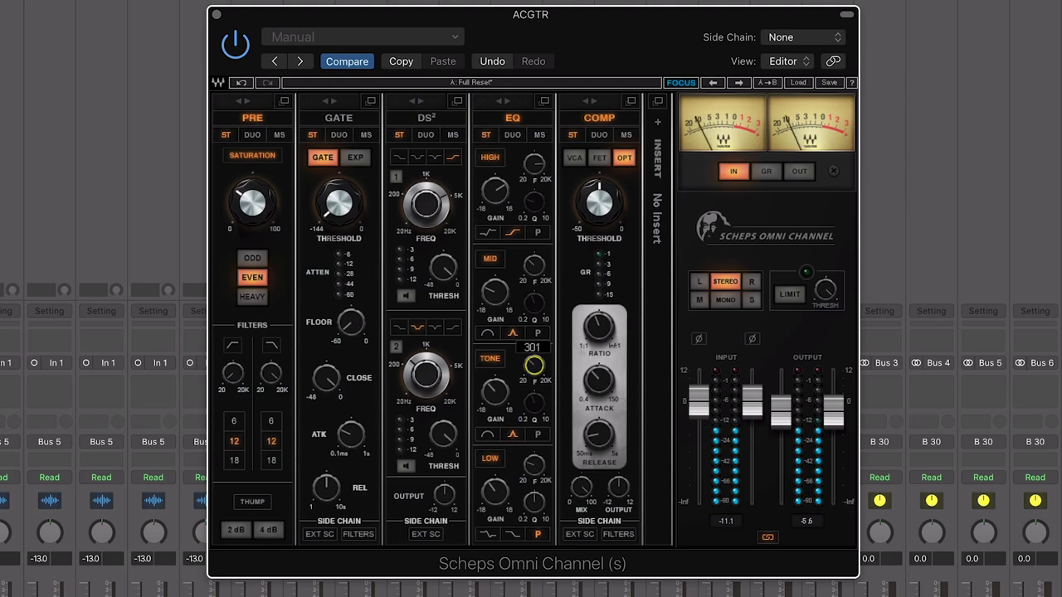
- Fine-tune the EQ's MID frequency and gain, and return the LOW band's gain to flat
{"action": "left_click_drag", "start_coordinate": [535, 262], "coordinate": [534, 260]}
{"action": "left_click_drag", "start_coordinate": [497, 301], "coordinate": [497, 294]}
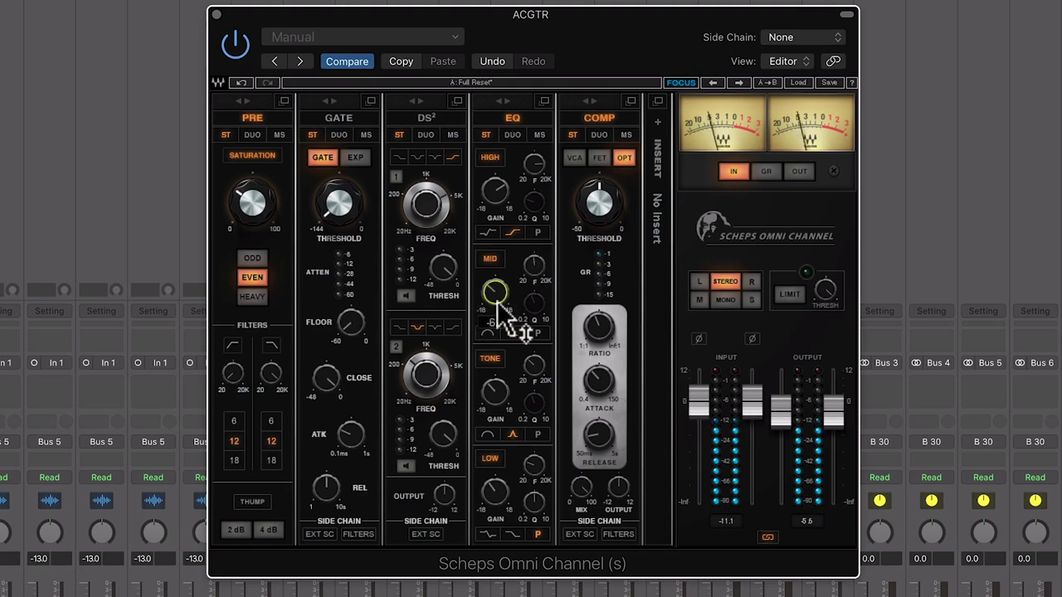
{"action": "left_click", "coordinate": [498, 493]}
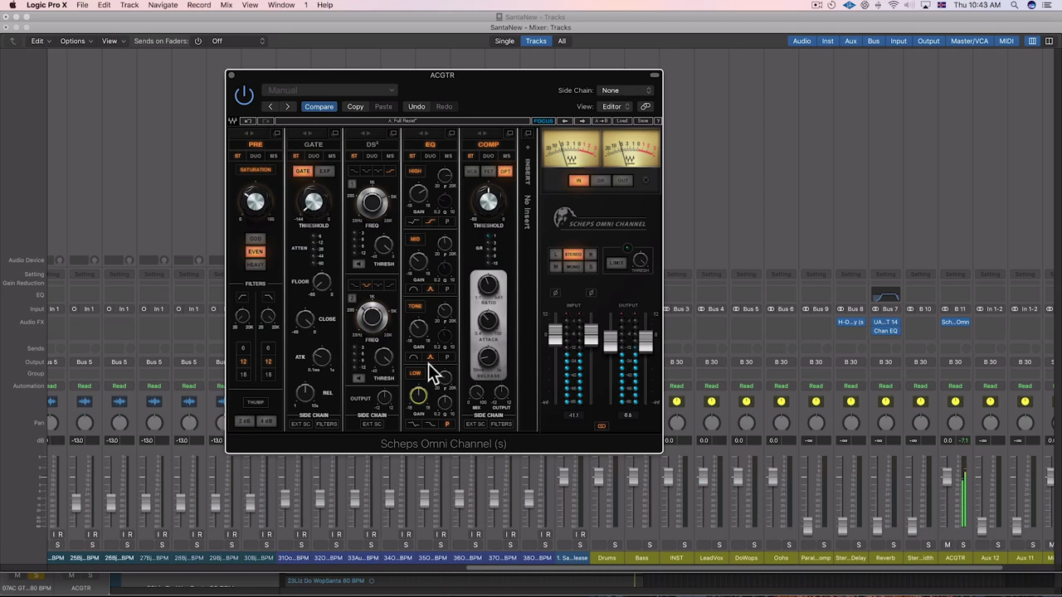
{"action": "scroll", "coordinate": [766, 492], "scroll_direction": "right", "scroll_amount": 3}
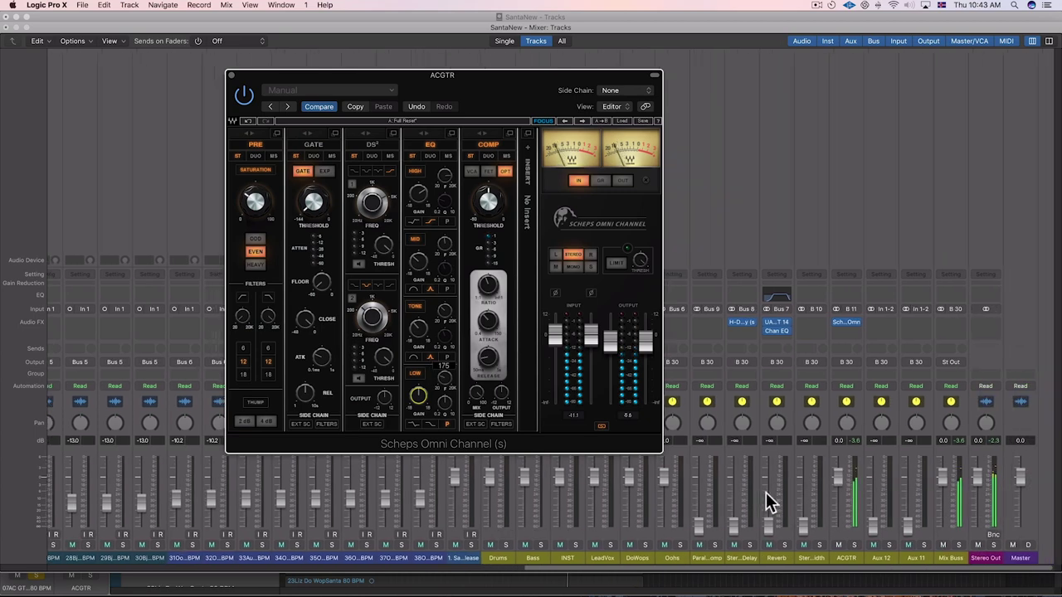
{"action": "scroll", "coordinate": [766, 491], "scroll_direction": "left", "scroll_amount": 1}
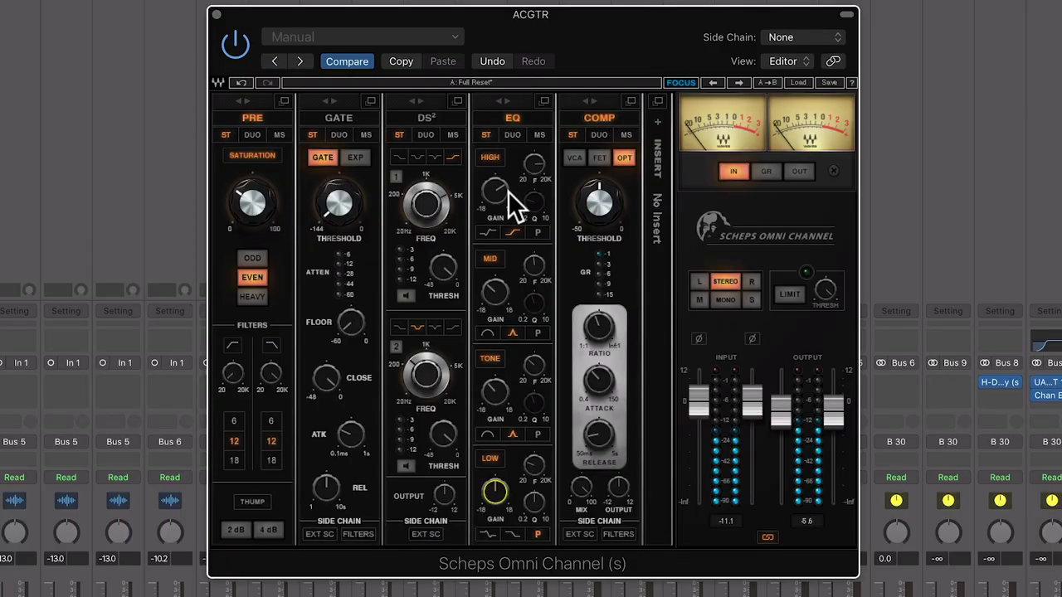
- Lower the EQ's HIGH frequency, and retune the MID band to about 330 Hz and the TONE band to about 313 Hz
{"action": "left_click", "coordinate": [534, 163]}
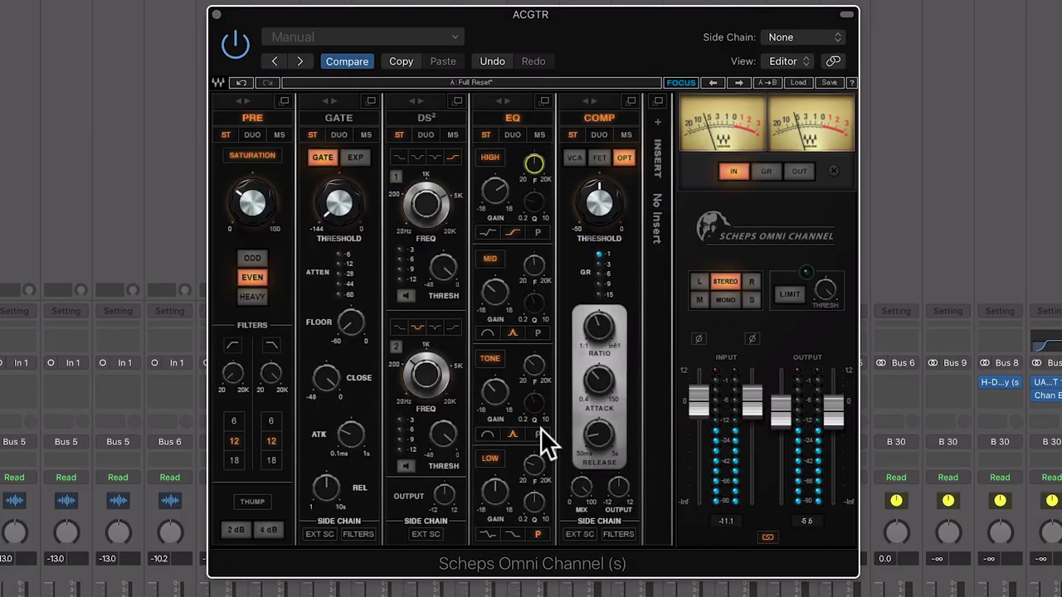
{"action": "left_click", "coordinate": [533, 365]}
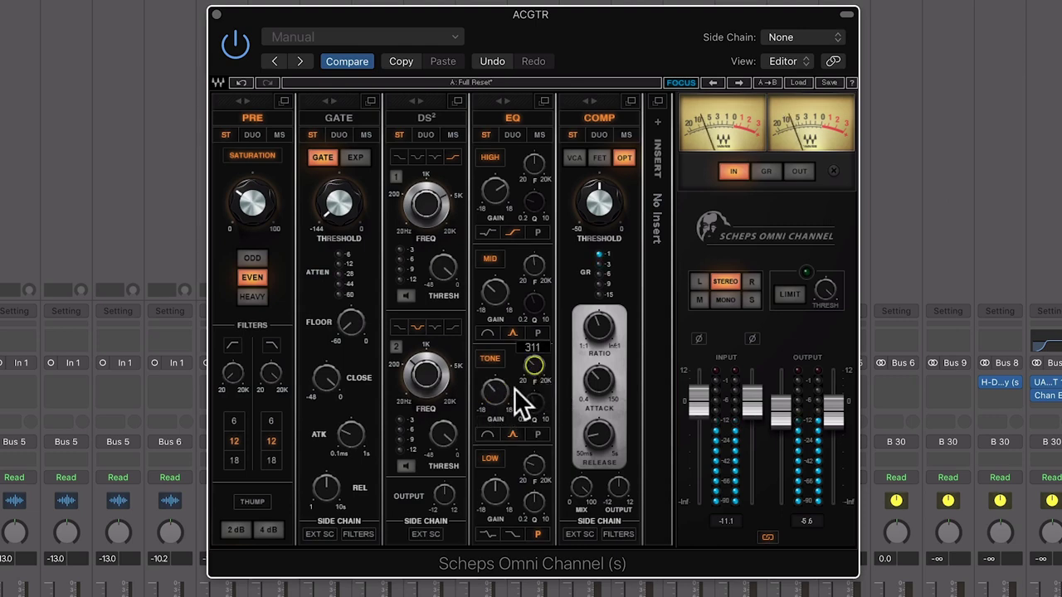
{"action": "left_click", "coordinate": [534, 365]}
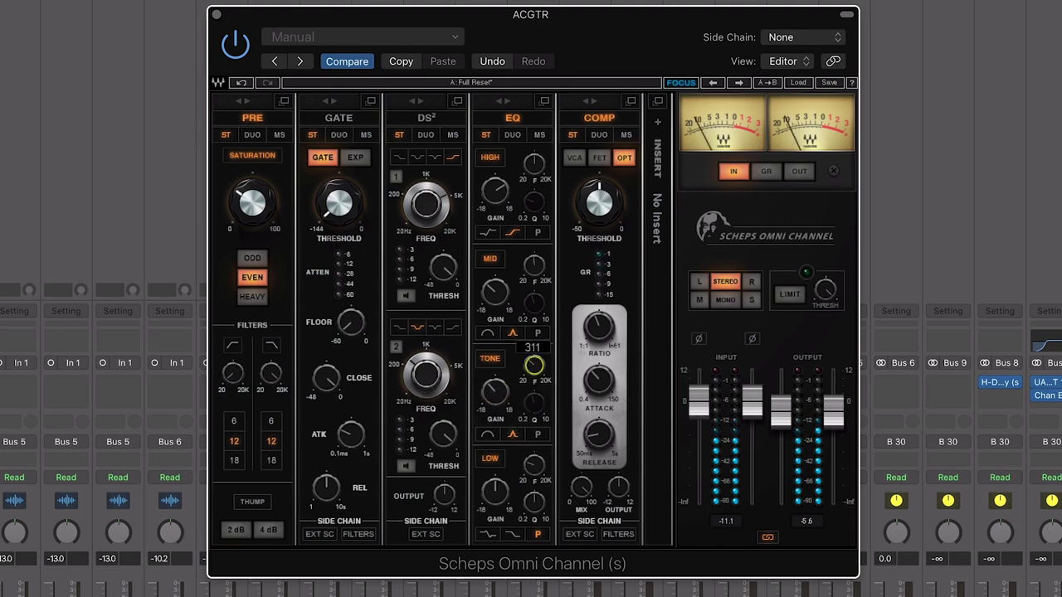
{"action": "left_click", "coordinate": [531, 265]}
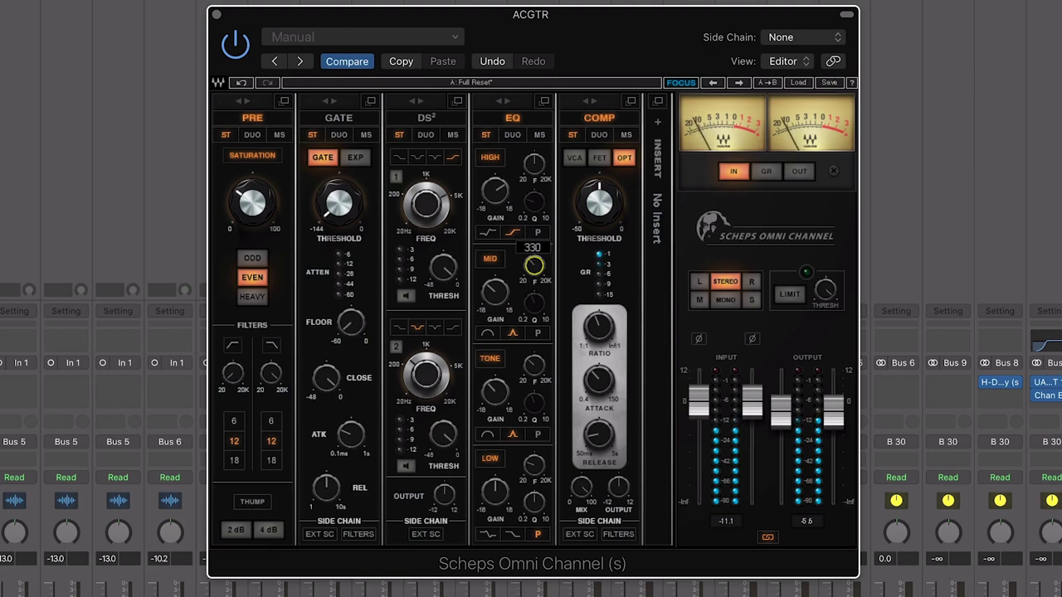
{"action": "left_click", "coordinate": [533, 365]}
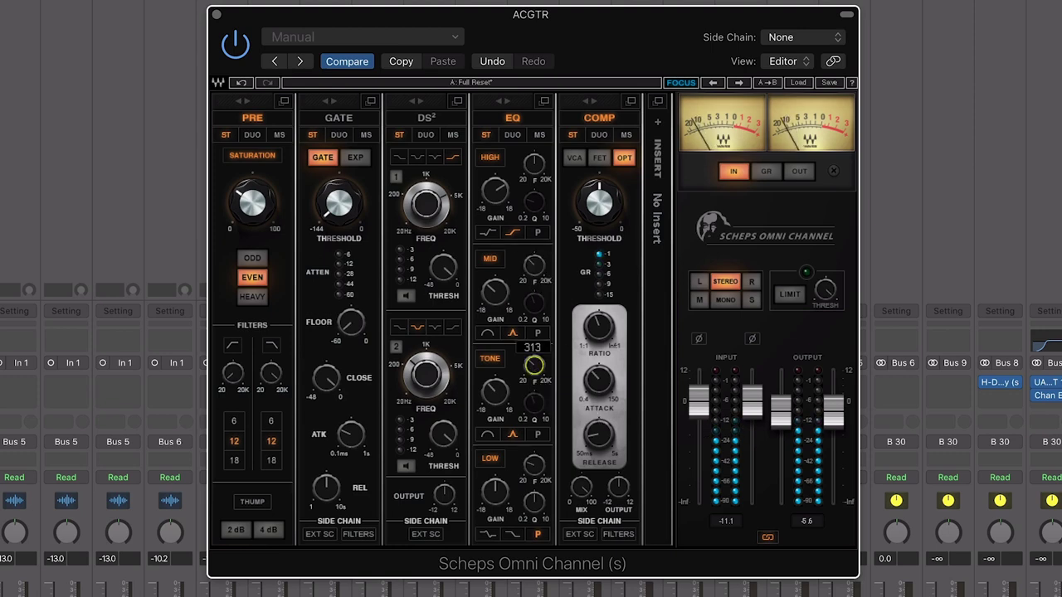
- Return the EQ's TONE band to the wide bell shape, boost its gain and set its frequency to about 516 Hz
{"action": "left_click", "coordinate": [494, 391]}
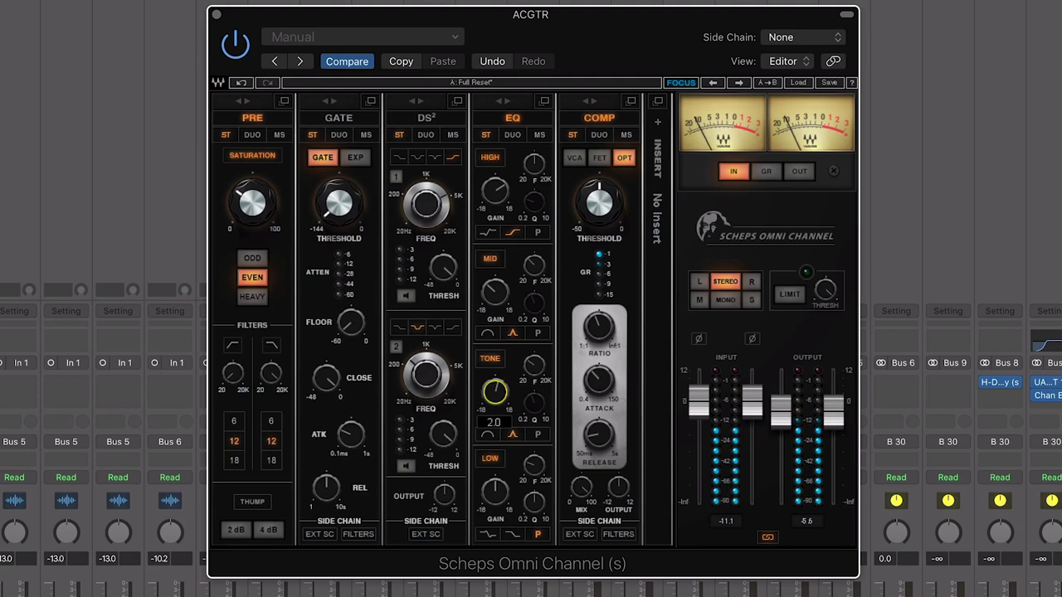
{"action": "left_click", "coordinate": [490, 436]}
{"action": "left_click_drag", "start_coordinate": [498, 394], "coordinate": [498, 401]}
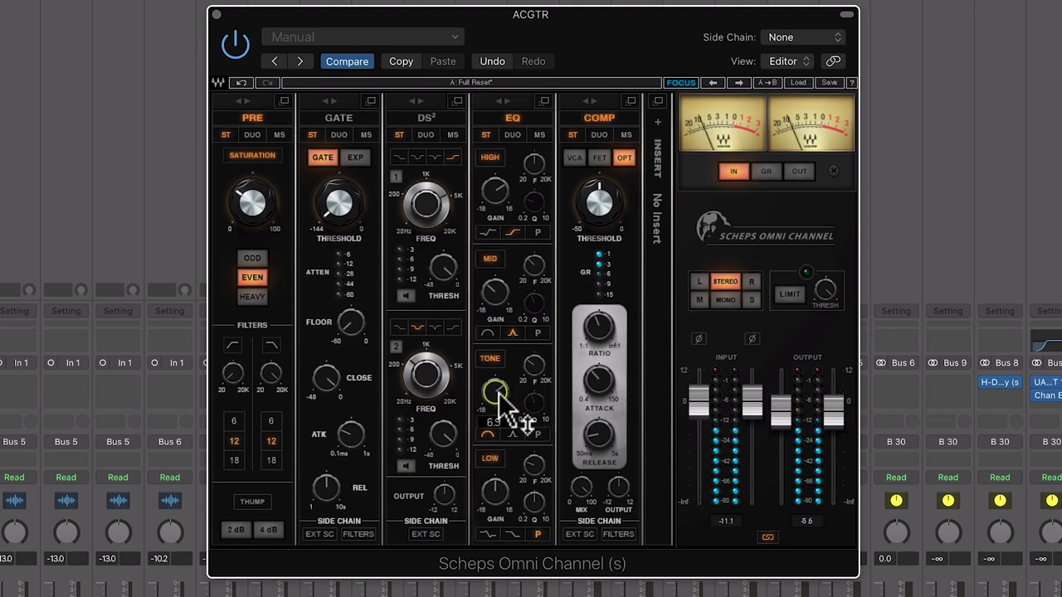
{"action": "left_click_drag", "start_coordinate": [536, 370], "coordinate": [535, 351]}
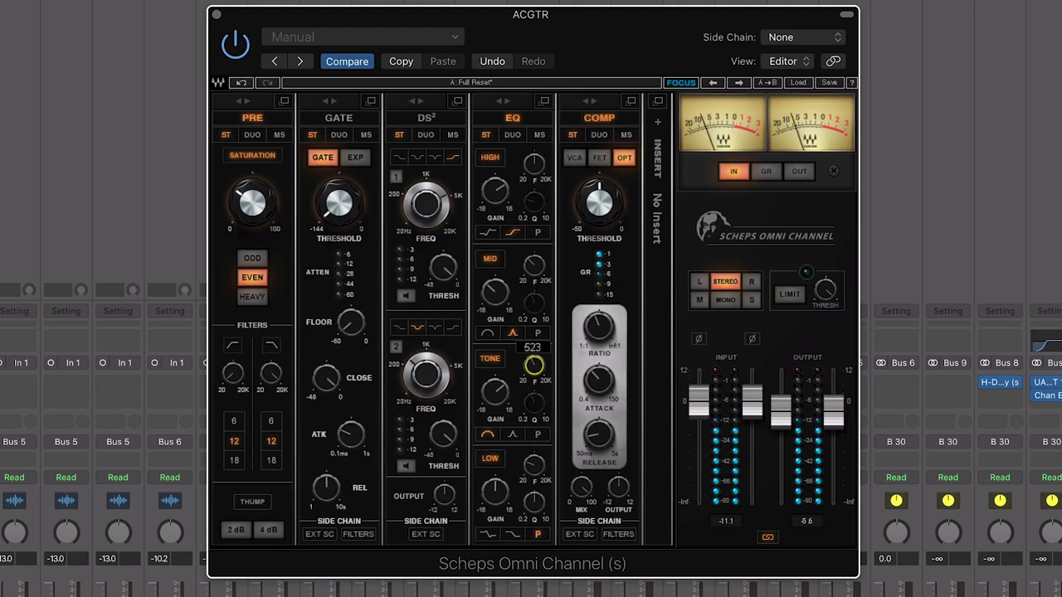
{"action": "left_click_drag", "start_coordinate": [534, 365], "coordinate": [534, 367]}
- Mute the 07AC acoustic guitar track in the mixer
{"action": "scroll", "coordinate": [501, 486], "scroll_direction": "left", "scroll_amount": 10}
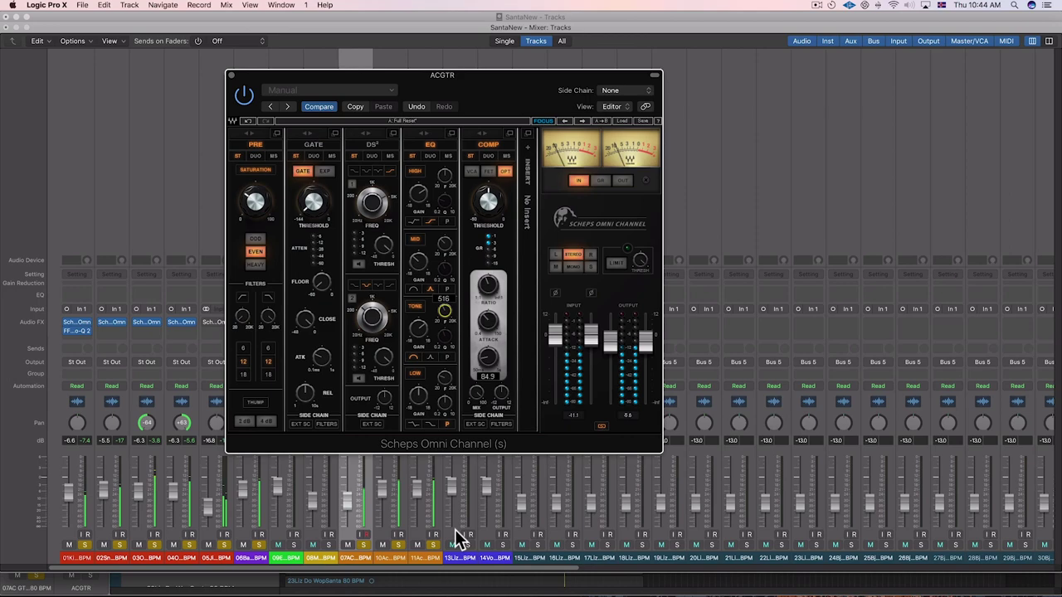
{"action": "scroll", "coordinate": [461, 539], "scroll_direction": "right", "scroll_amount": 1}
{"action": "left_click", "coordinate": [335, 546]}
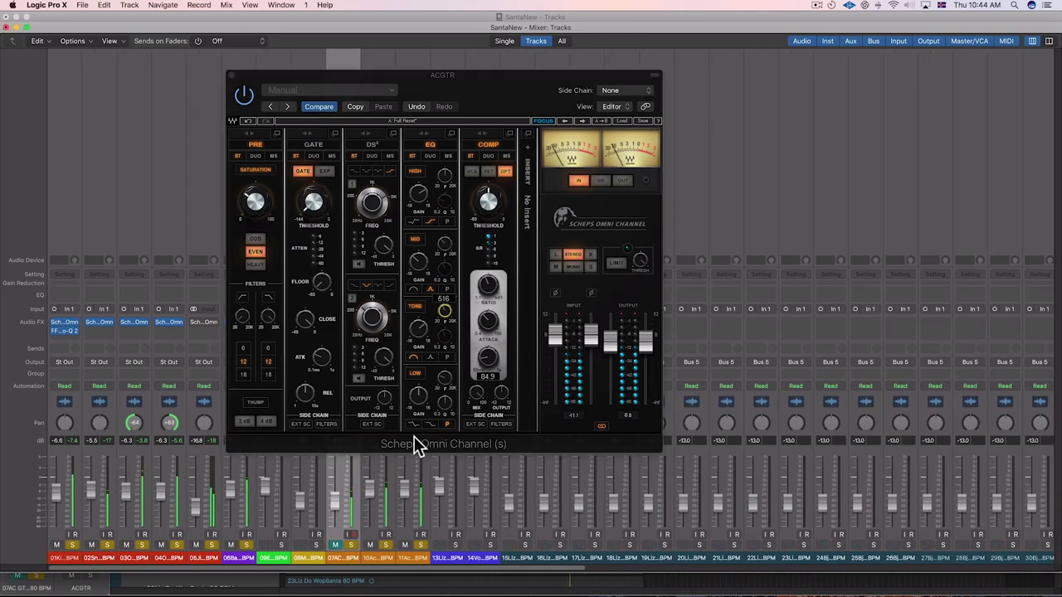
- Adjust the TONE band's gain on the ACGTR bus EQ and cut the LOW band to about -3.3 dB at 175 Hz
{"action": "scroll", "coordinate": [592, 526], "scroll_direction": "right", "scroll_amount": 15}
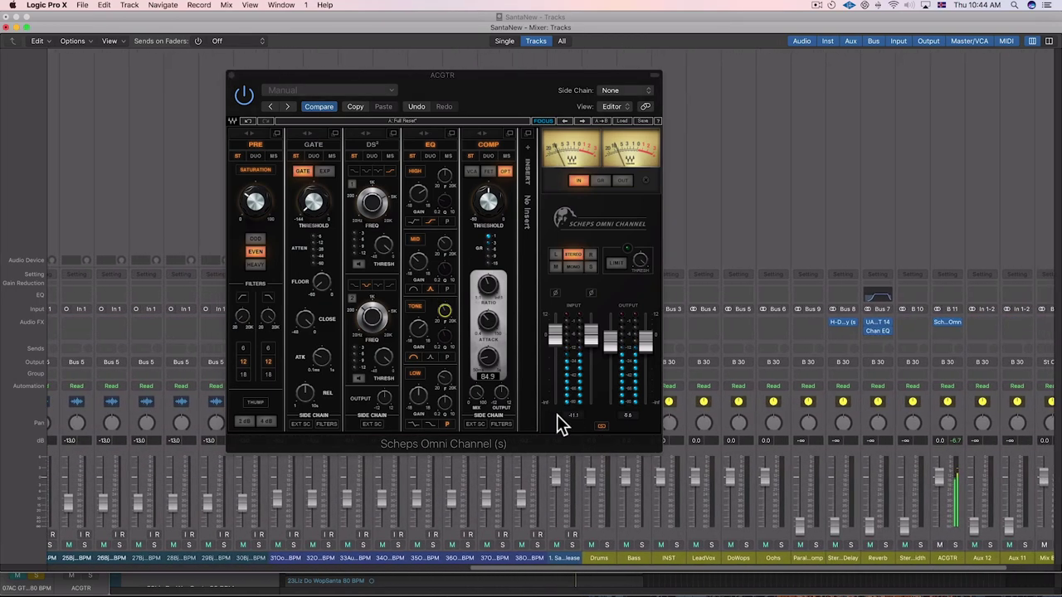
{"action": "left_click", "coordinate": [421, 329]}
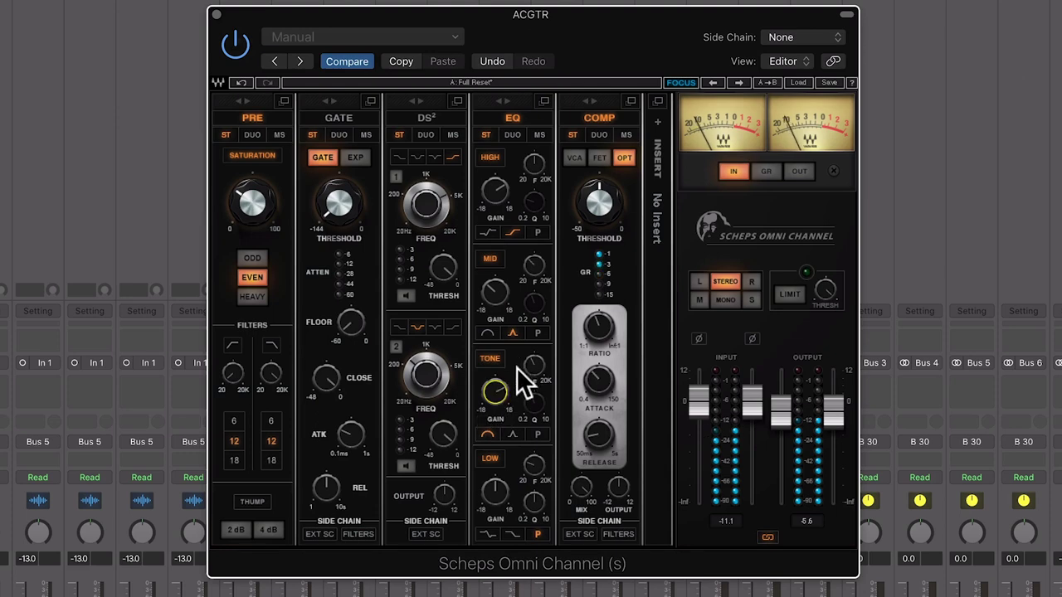
{"action": "mouse_move", "coordinate": [534, 466]}
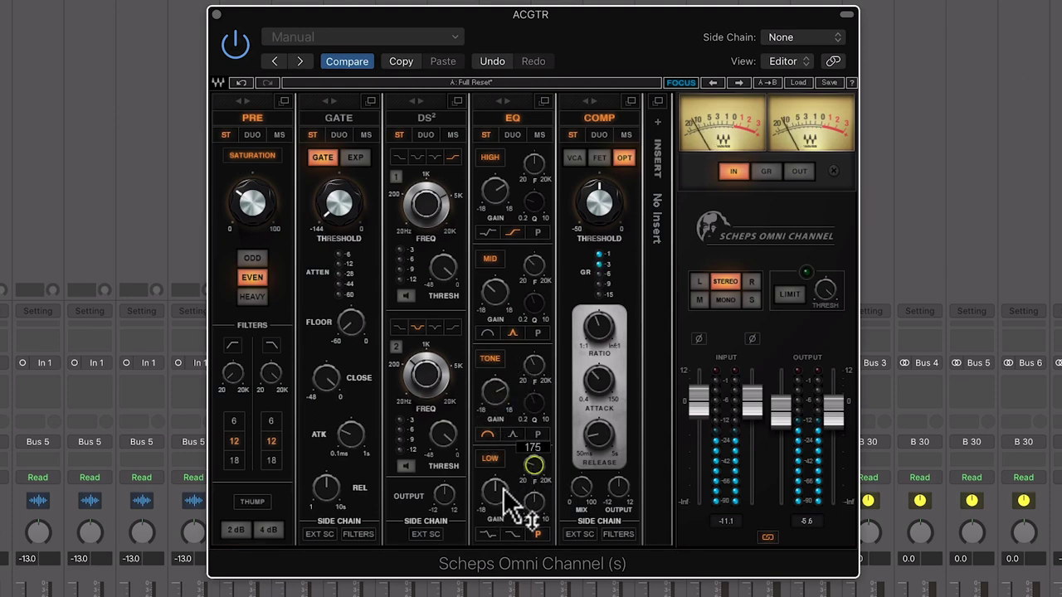
{"action": "mouse_move", "coordinate": [494, 491]}
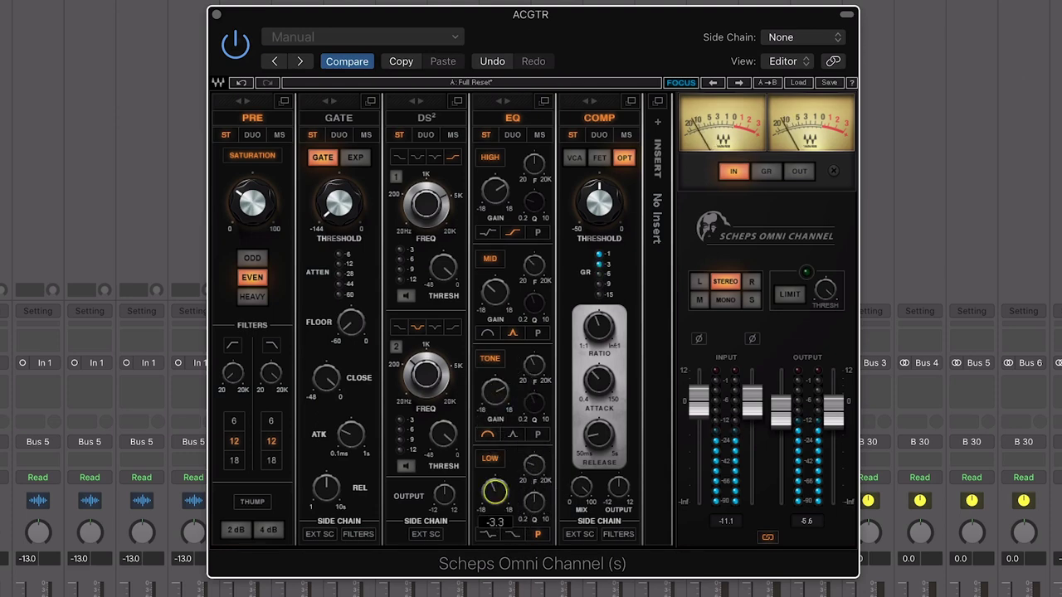
- Switch the ACGTR EQ's LOW band to the resonant shelf shape and set the high-pass filter to 100 Hz
{"action": "left_click", "coordinate": [490, 531]}
{"action": "double_click", "coordinate": [234, 375]}
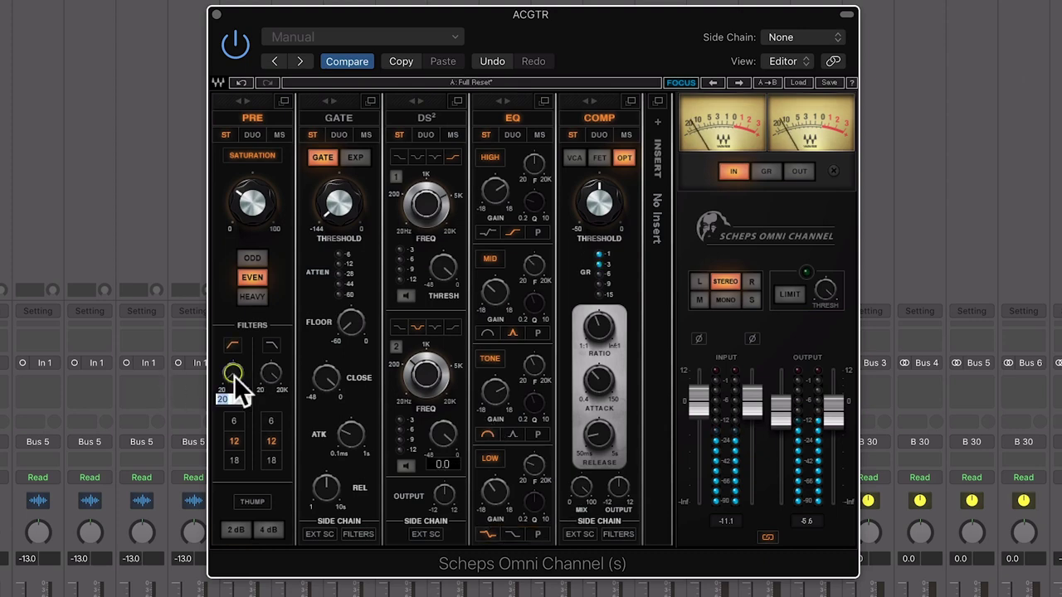
{"action": "type", "text": "100"}
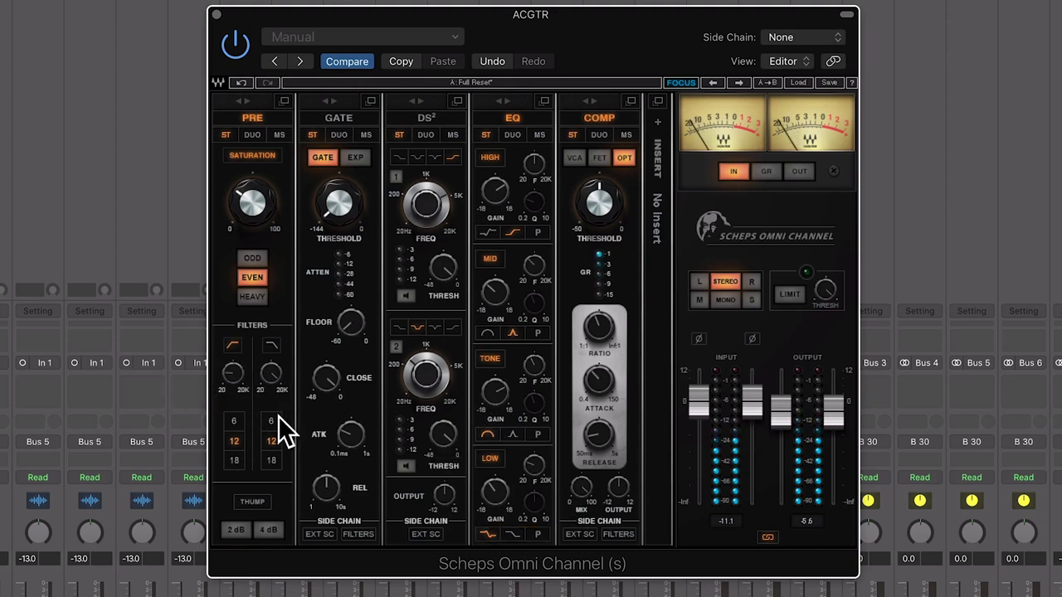
- Adjust the HIGH band's frequency and gain, switch it to the resonant shelf shape, and compare the bus with the plug-in bypassed
{"action": "mouse_move", "coordinate": [536, 161]}
{"action": "left_click_drag", "start_coordinate": [535, 163], "coordinate": [505, 203]}
{"action": "left_click", "coordinate": [486, 232]}
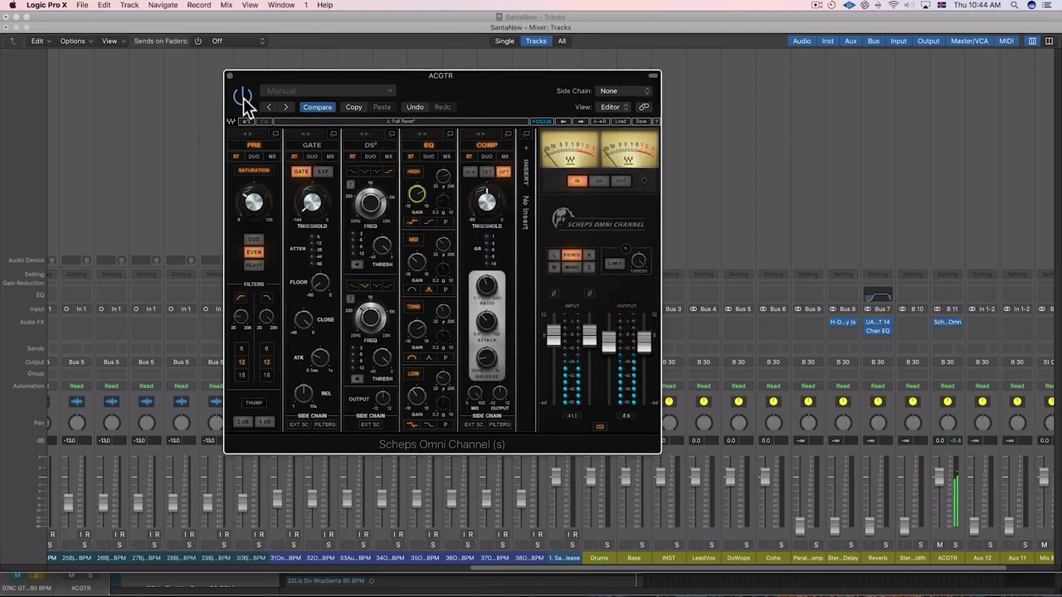
{"action": "left_click", "coordinate": [243, 97]}
{"action": "scroll", "coordinate": [590, 477], "scroll_direction": "right", "scroll_amount": 5}
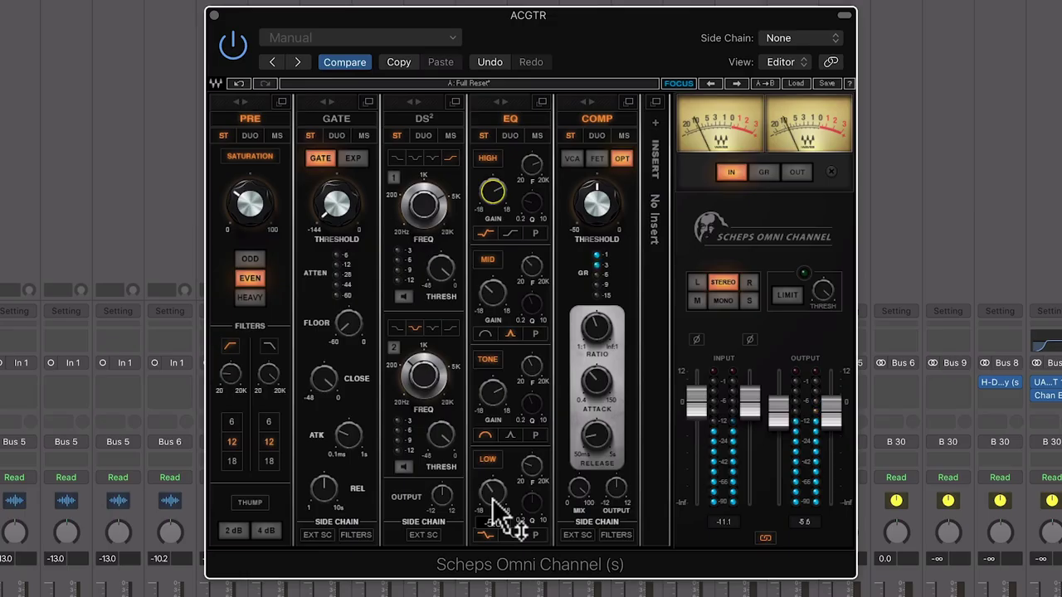
- Set the TONE band to about 8.5 dB at 533 Hz, and boost the LOW band's gain at about 213 Hz
{"action": "left_click", "coordinate": [493, 394]}
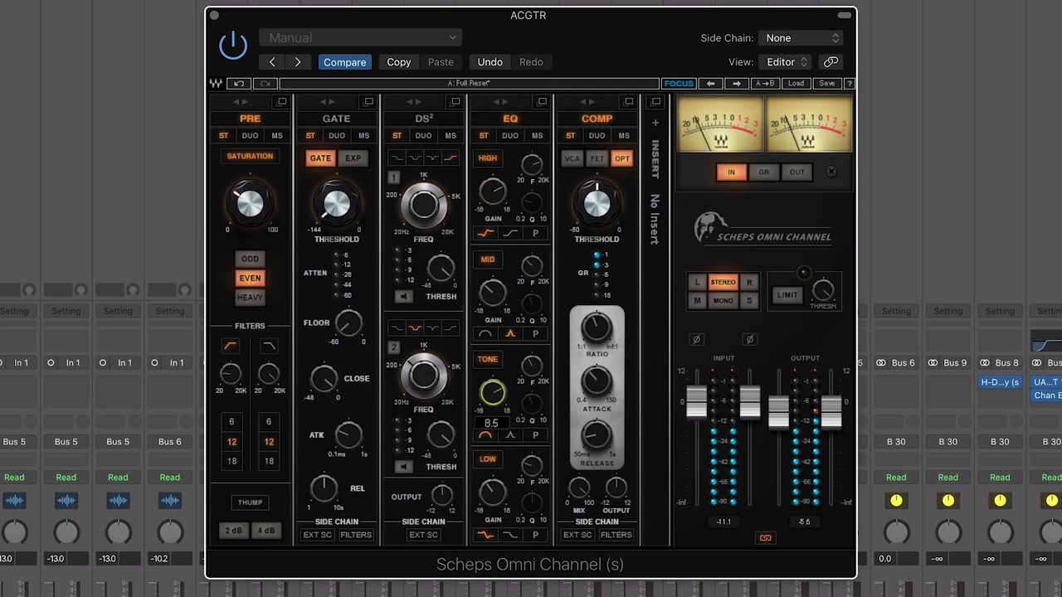
{"action": "left_click", "coordinate": [532, 366]}
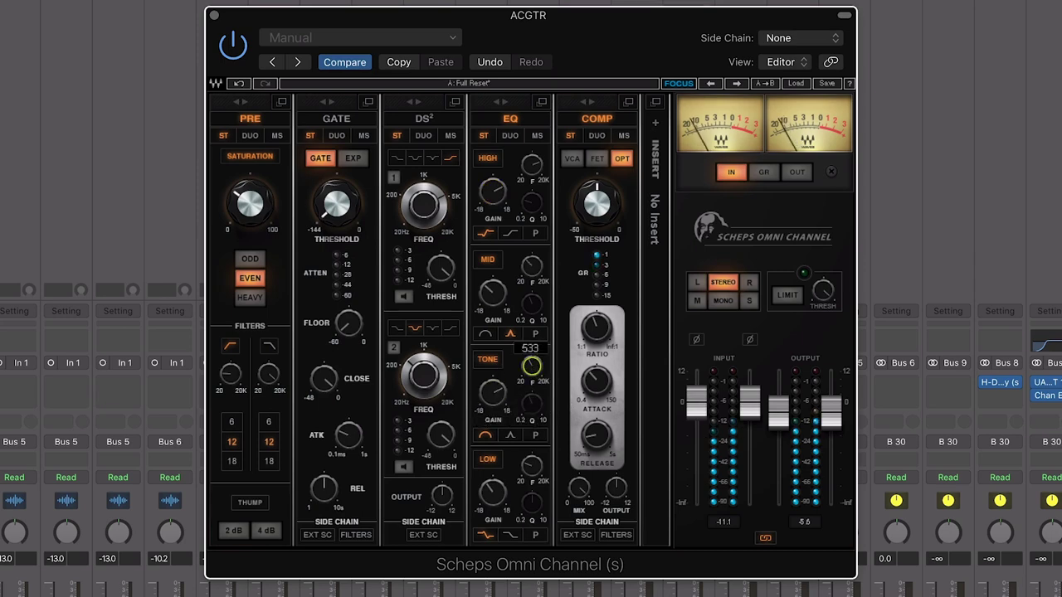
{"action": "left_click", "coordinate": [493, 493]}
{"action": "left_click", "coordinate": [532, 466]}
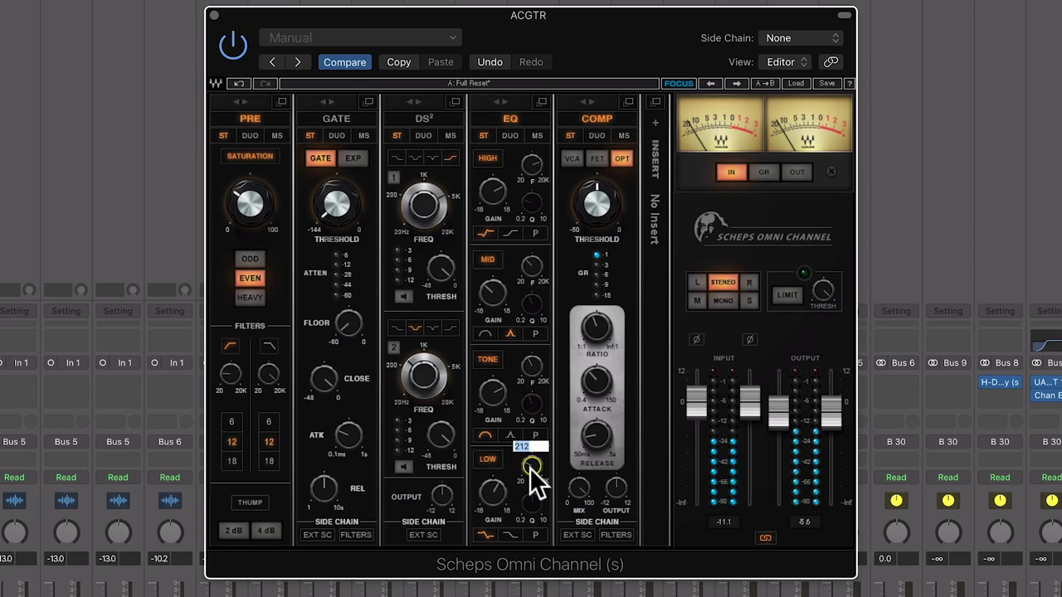
{"action": "scroll", "coordinate": [533, 475], "scroll_direction": "up", "scroll_amount": 1}
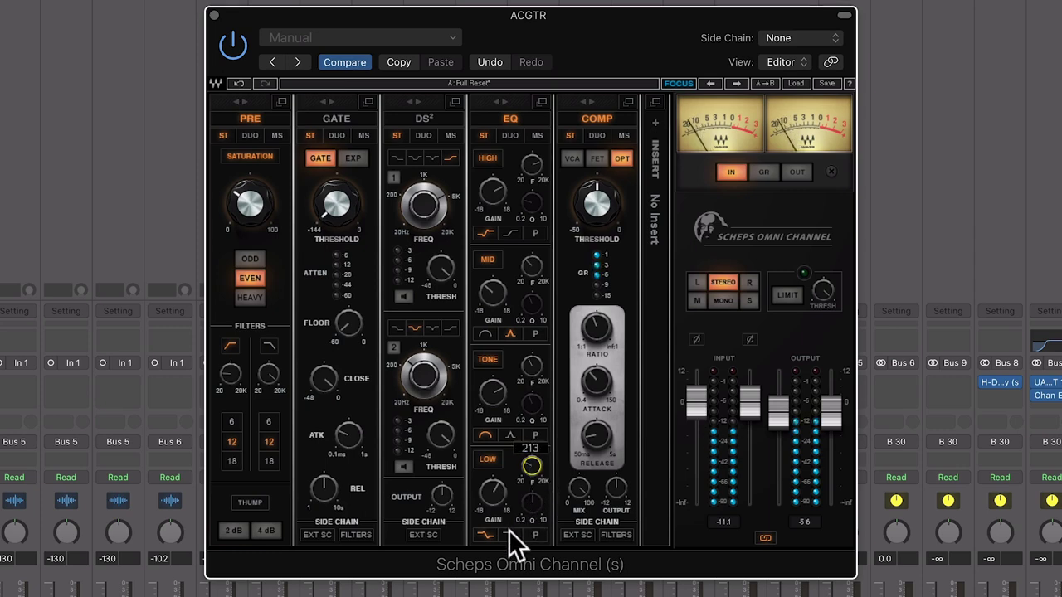
- Switch the LOW band to the parametric shape, fine-tune its frequency and raise its gain further
{"action": "left_click", "coordinate": [533, 535]}
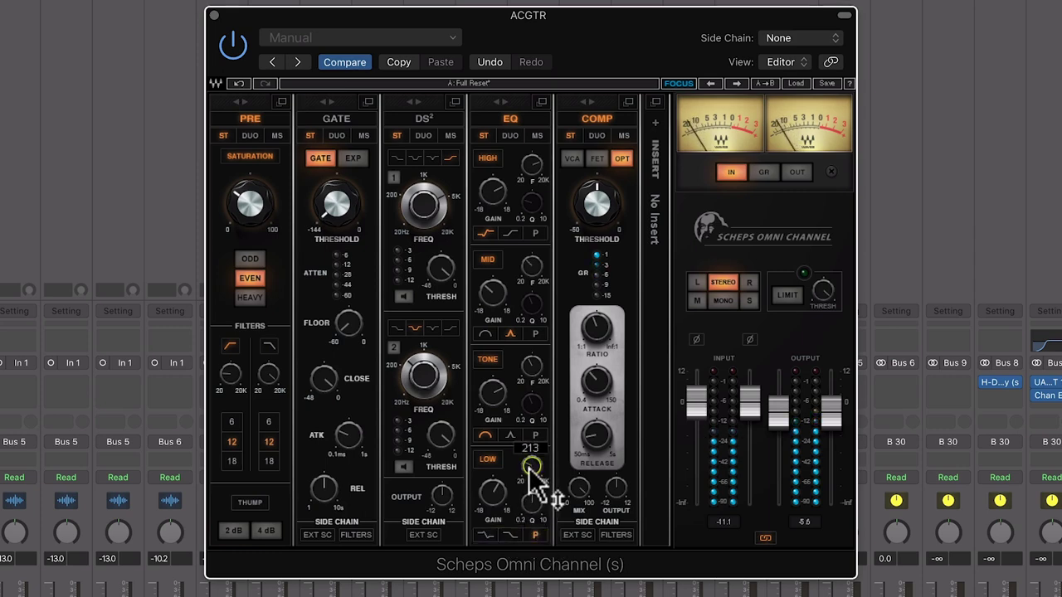
{"action": "left_click_drag", "start_coordinate": [529, 469], "coordinate": [529, 468]}
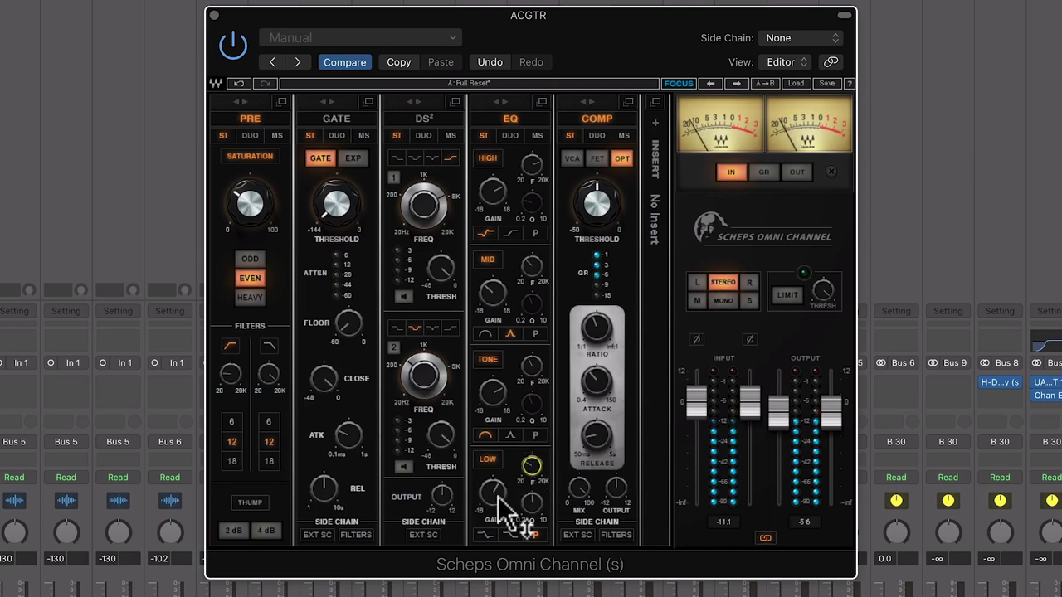
{"action": "scroll", "coordinate": [493, 498], "scroll_direction": "up", "scroll_amount": 5}
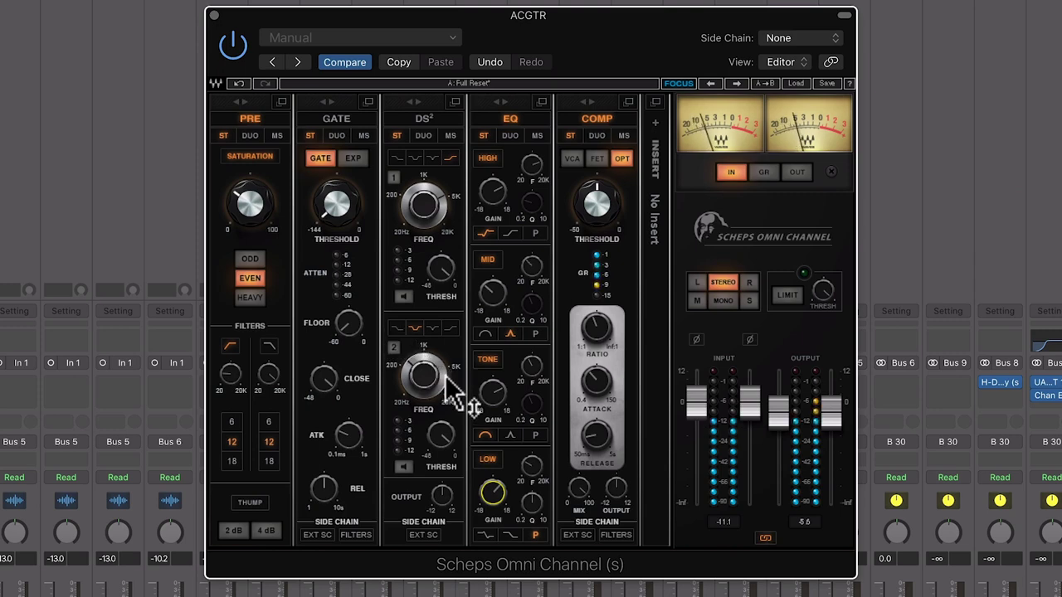
- Engage the second DS² band on the ACGTR bus with the low shelf shape, and adjust its frequency and threshold
{"action": "left_click", "coordinate": [396, 329]}
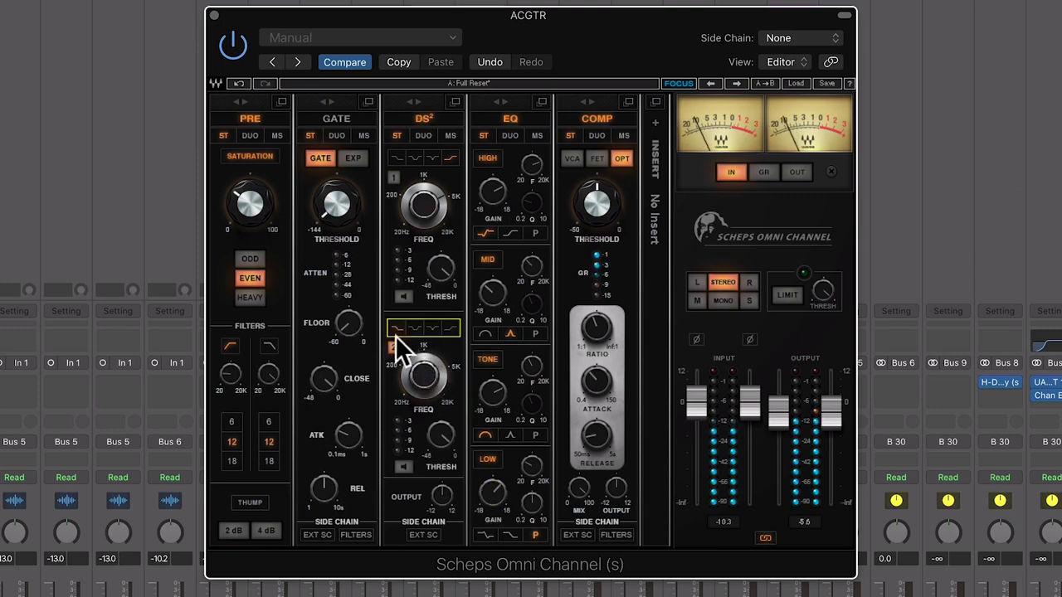
{"action": "left_click", "coordinate": [424, 374]}
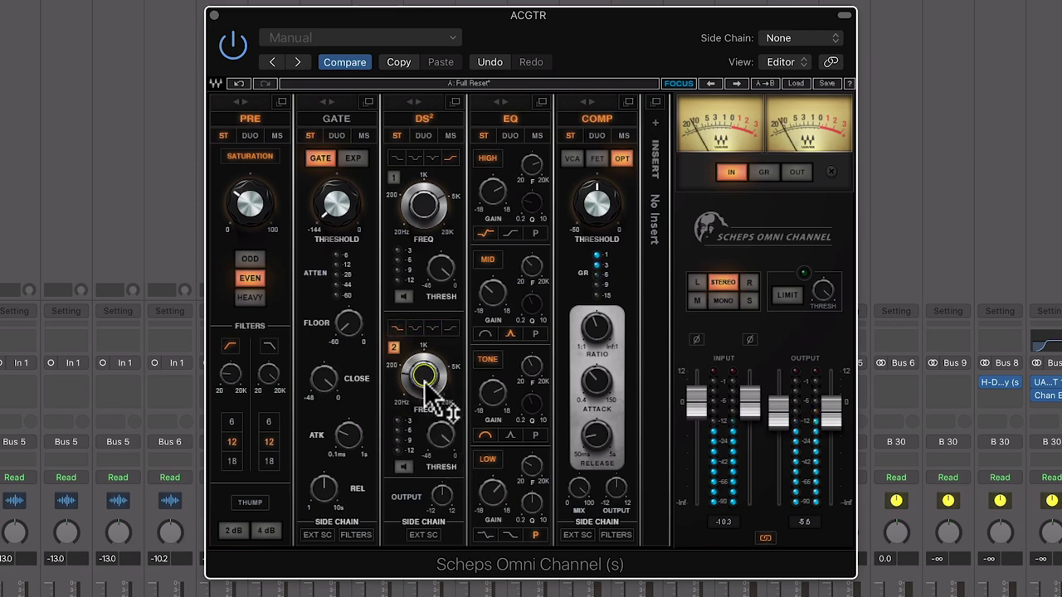
{"action": "left_click", "coordinate": [441, 434]}
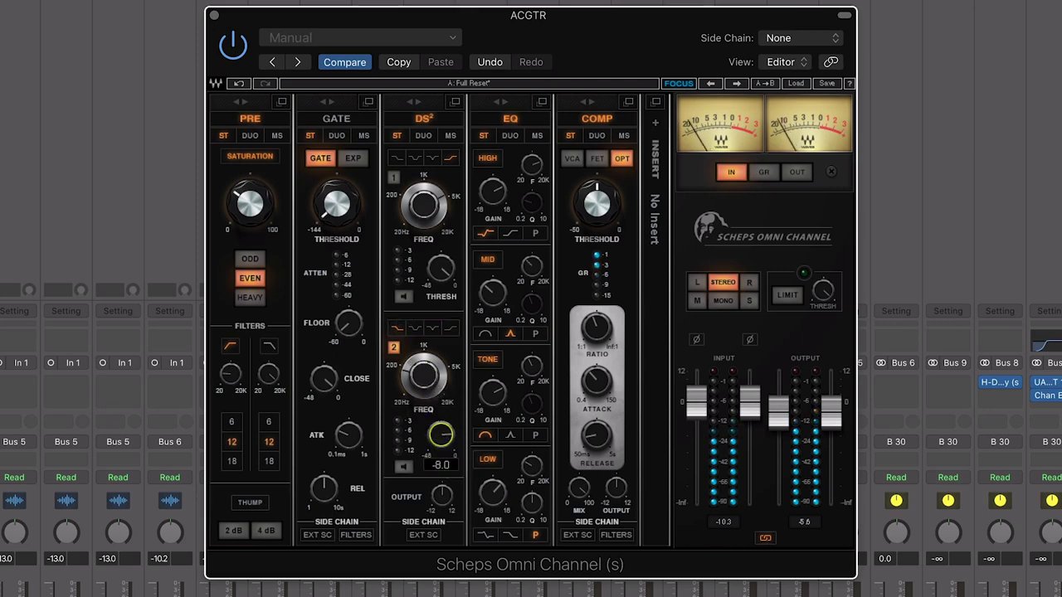
{"action": "left_click_drag", "start_coordinate": [435, 429], "coordinate": [438, 439]}
{"action": "left_click", "coordinate": [423, 376]}
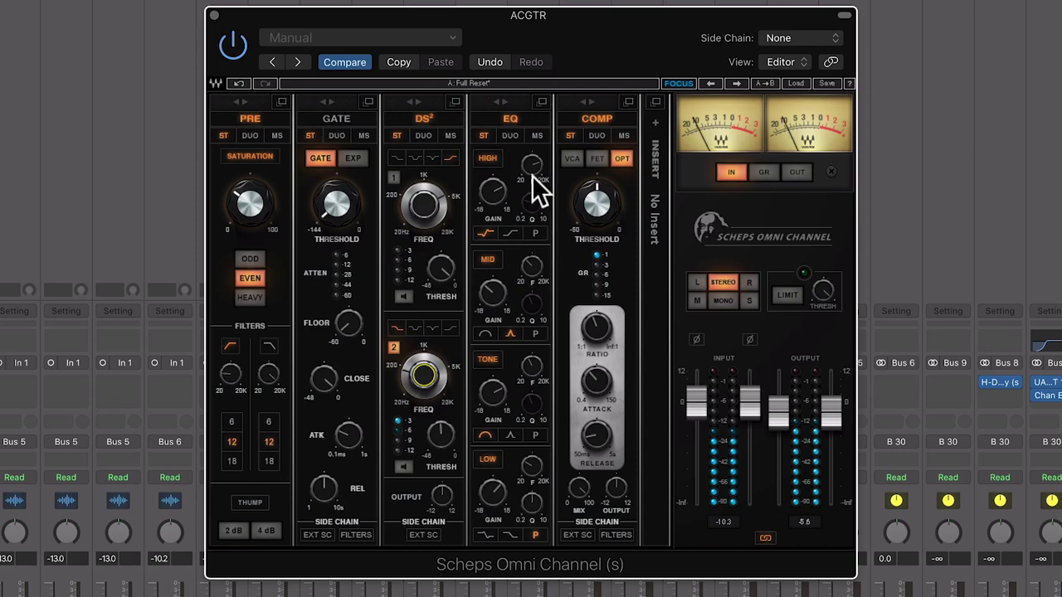
- Set the ACGTR EQ's HIGH band frequency to about 5191 Hz and boost its gain to about 11 dB
{"action": "mouse_move", "coordinate": [528, 173]}
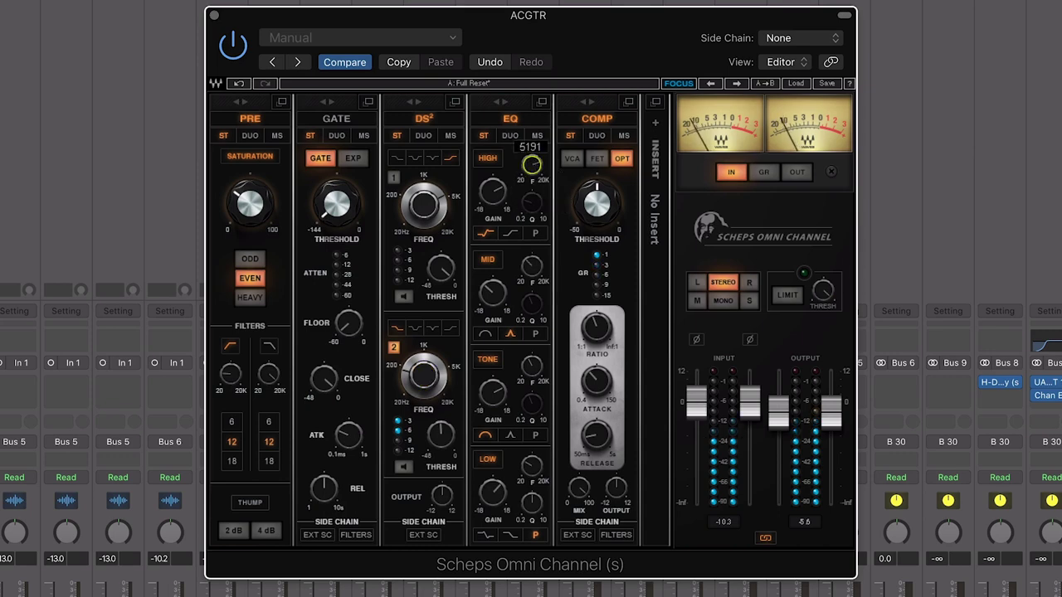
{"action": "left_click", "coordinate": [494, 193]}
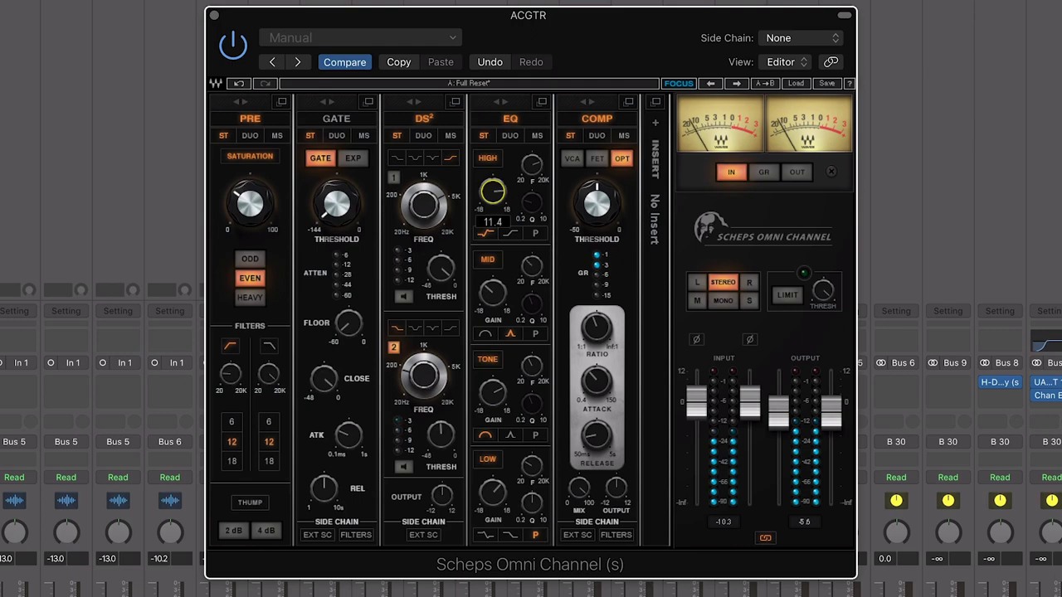
{"action": "left_click_drag", "start_coordinate": [495, 192], "coordinate": [513, 199]}
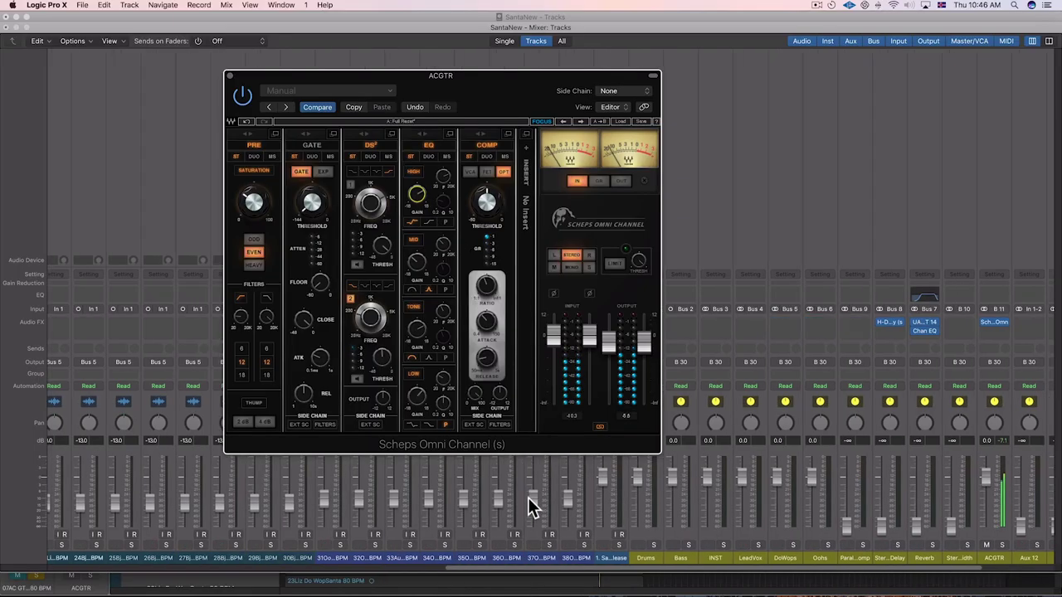
- Unmute the 07AC acoustic guitar track and lower its fader to -22.0 dB
{"action": "scroll", "coordinate": [528, 498], "scroll_direction": "left", "scroll_amount": 10}
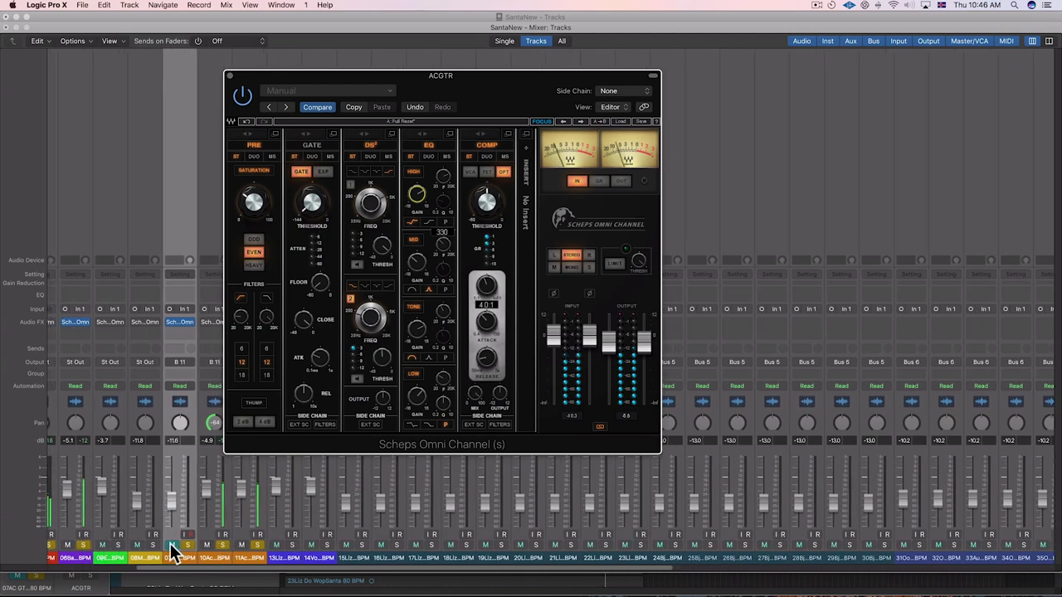
{"action": "left_click", "coordinate": [171, 544]}
{"action": "mouse_move", "coordinate": [173, 508]}
{"action": "left_mouse_down"}
{"action": "mouse_move", "coordinate": [170, 533]}
{"action": "mouse_move", "coordinate": [172, 512]}
{"action": "left_mouse_up"}
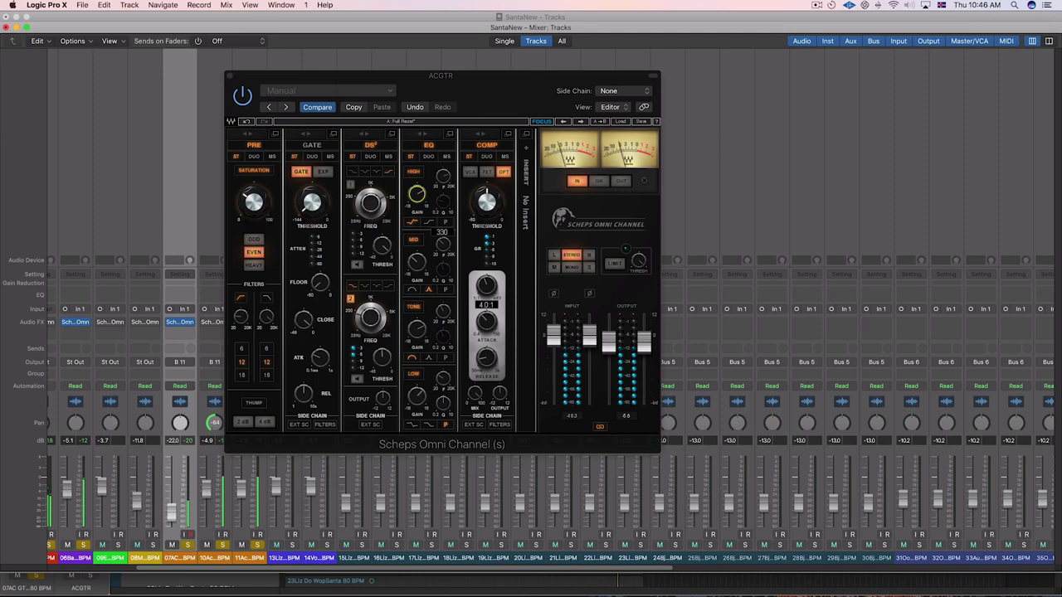
- Open the 07AC track's Scheps Omni Channel, cut the TONE band at about 353 Hz and retune the MID band's frequency
{"action": "left_click", "coordinate": [176, 322]}
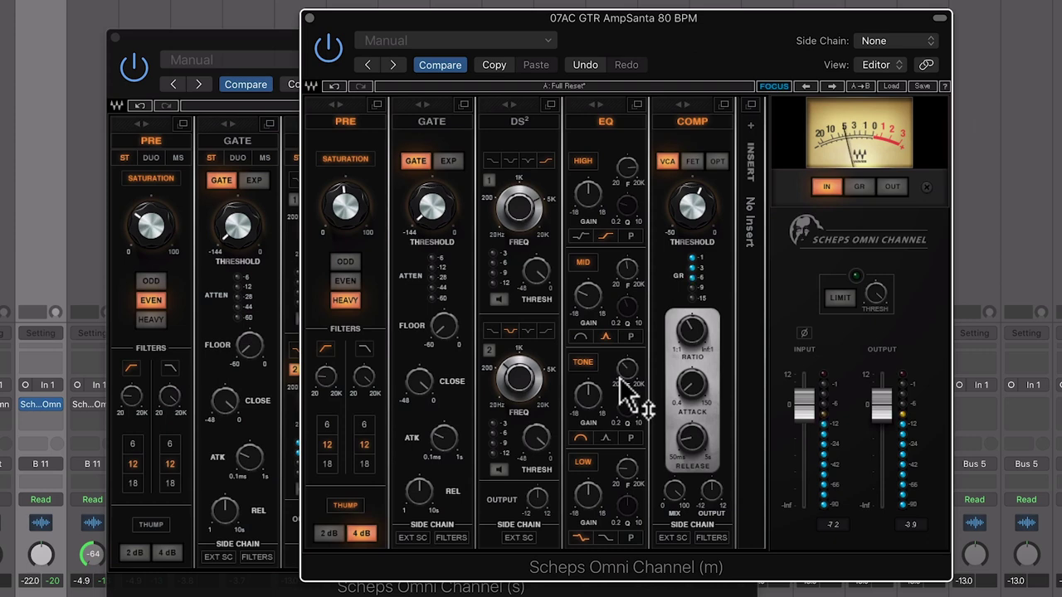
{"action": "mouse_move", "coordinate": [573, 300]}
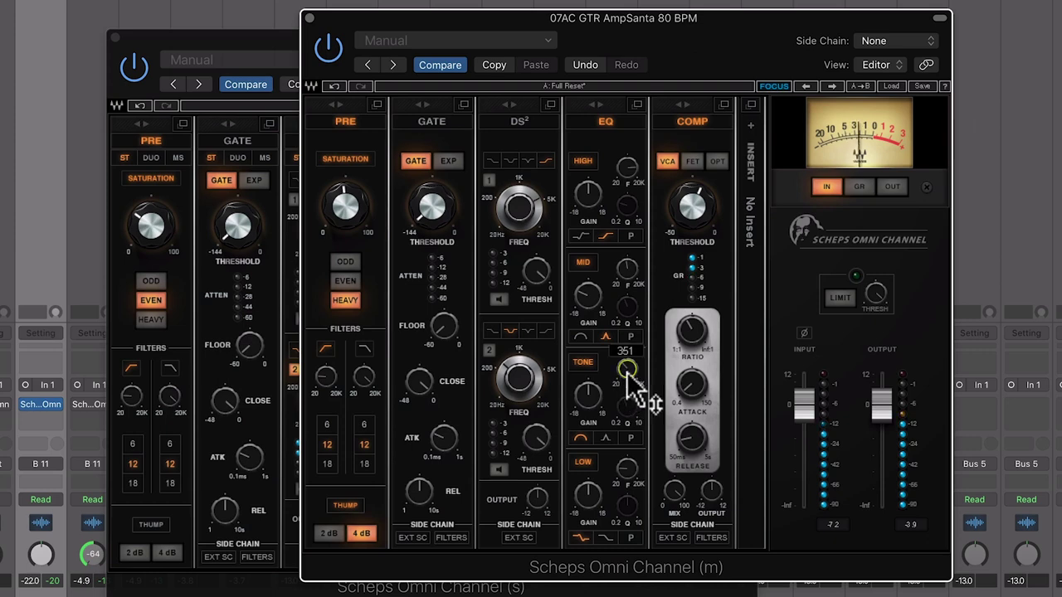
{"action": "left_click_drag", "start_coordinate": [628, 369], "coordinate": [583, 402]}
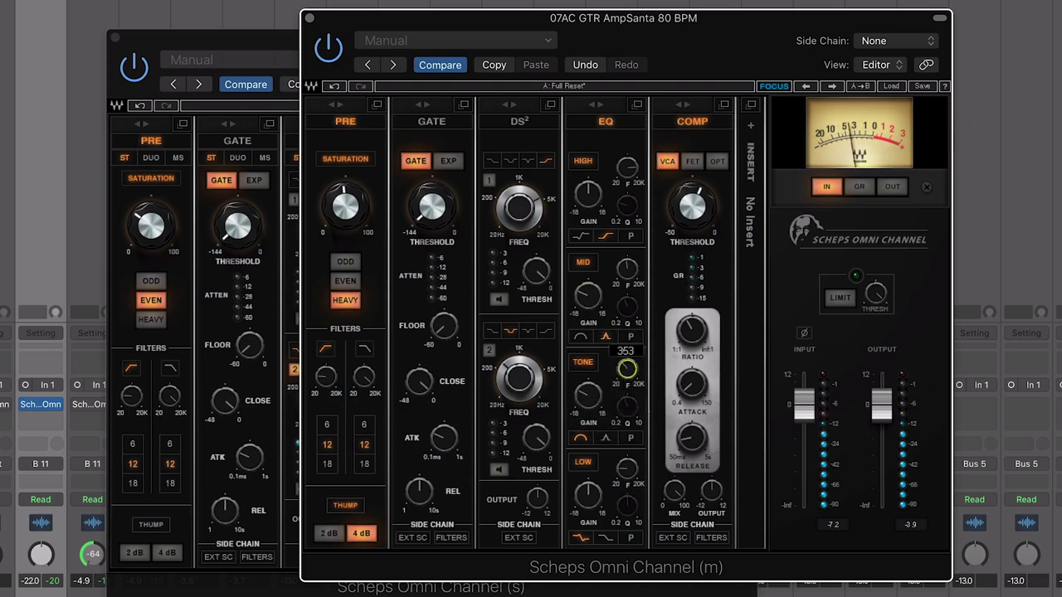
{"action": "left_click_drag", "start_coordinate": [627, 369], "coordinate": [590, 408]}
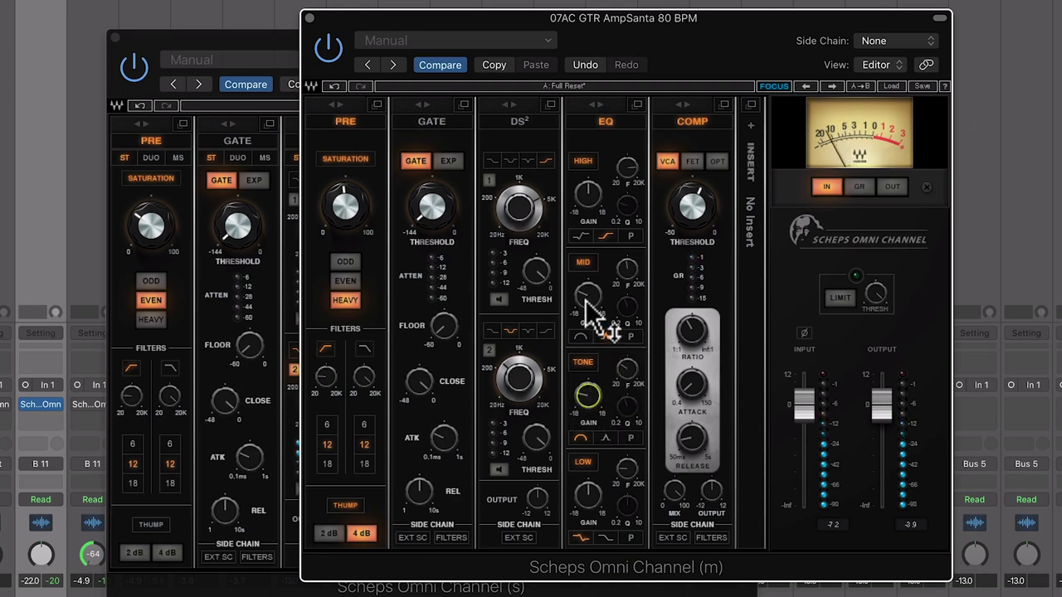
{"action": "left_click_drag", "start_coordinate": [625, 277], "coordinate": [621, 281]}
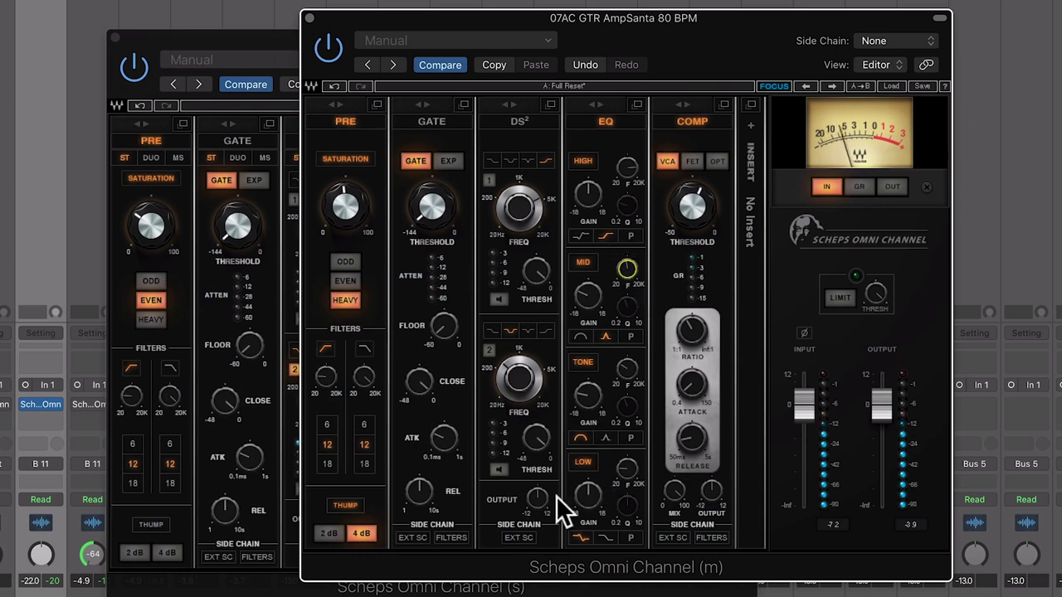
- Turn off THUMP in the 07AC track's preamp section and raise the track's fader to about -17.6 dB
{"action": "left_click", "coordinate": [361, 534]}
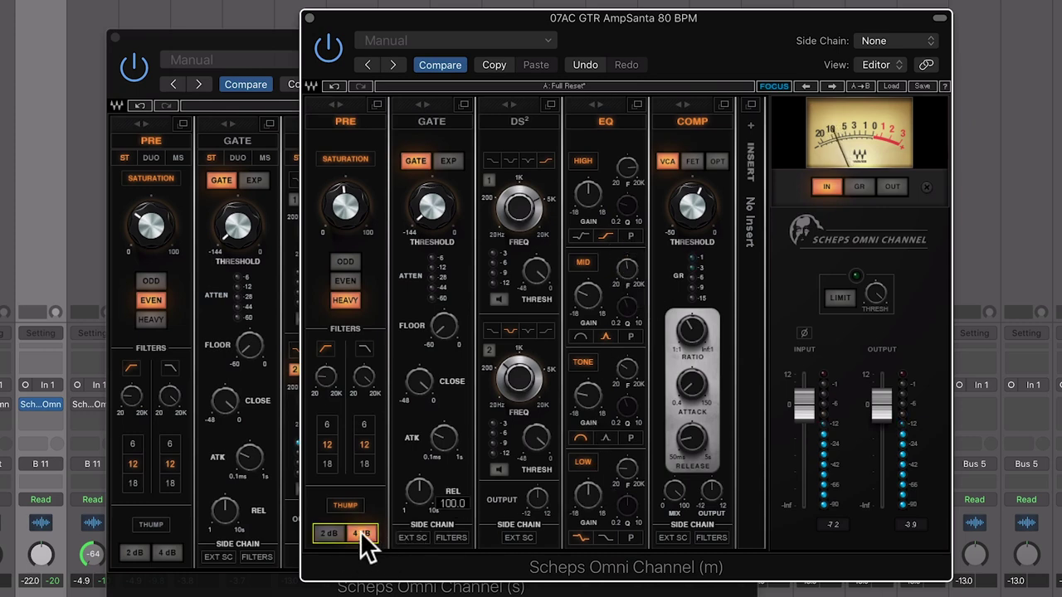
{"action": "left_click", "coordinate": [345, 506]}
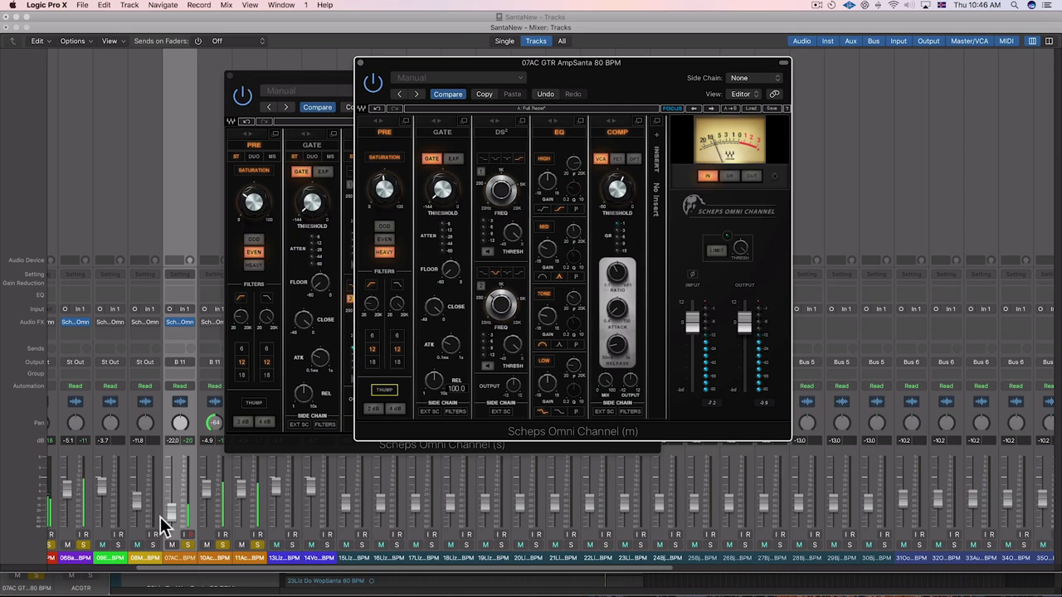
{"action": "mouse_move", "coordinate": [170, 510]}
{"action": "left_mouse_down"}
{"action": "mouse_move", "coordinate": [170, 501]}
{"action": "mouse_move", "coordinate": [176, 521]}
{"action": "left_mouse_up"}
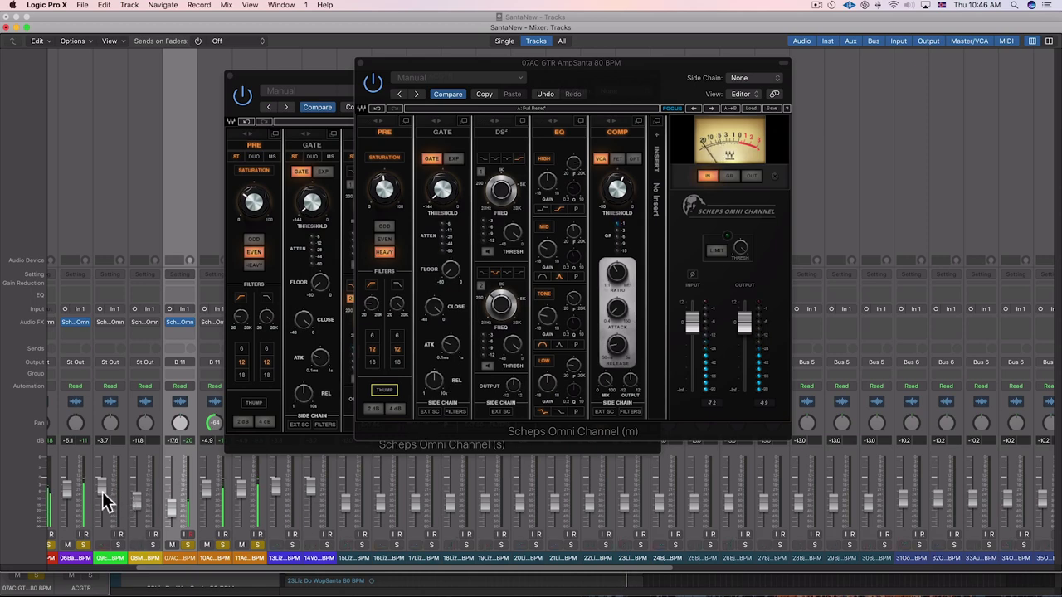
- Raise the green 08 track's fader to -2.7 dB and close both Scheps Omni Channel windows
{"action": "left_click_drag", "start_coordinate": [102, 493], "coordinate": [102, 489]}
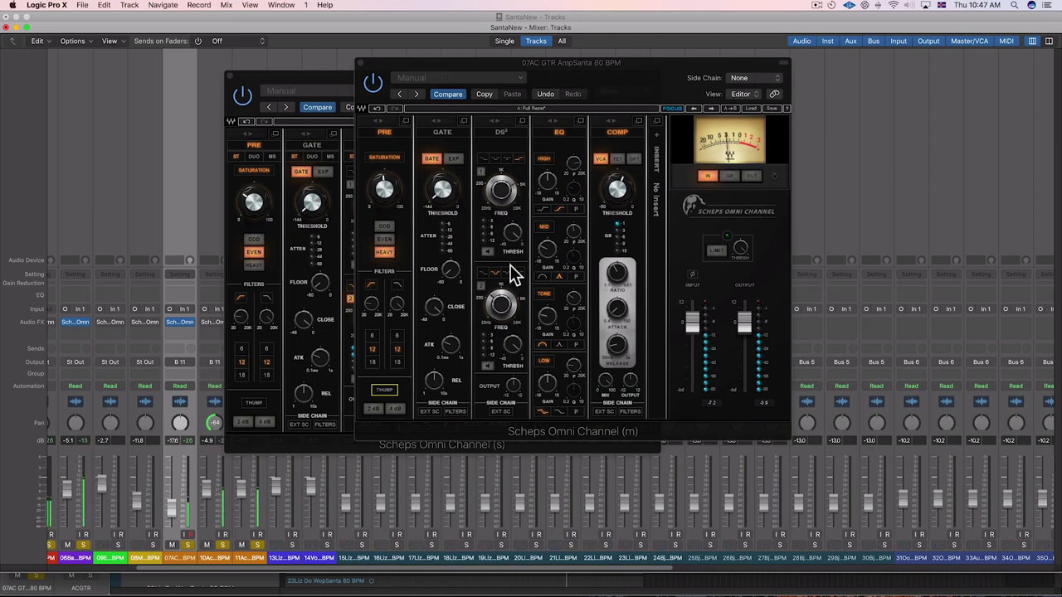
{"action": "left_click", "coordinate": [362, 64]}
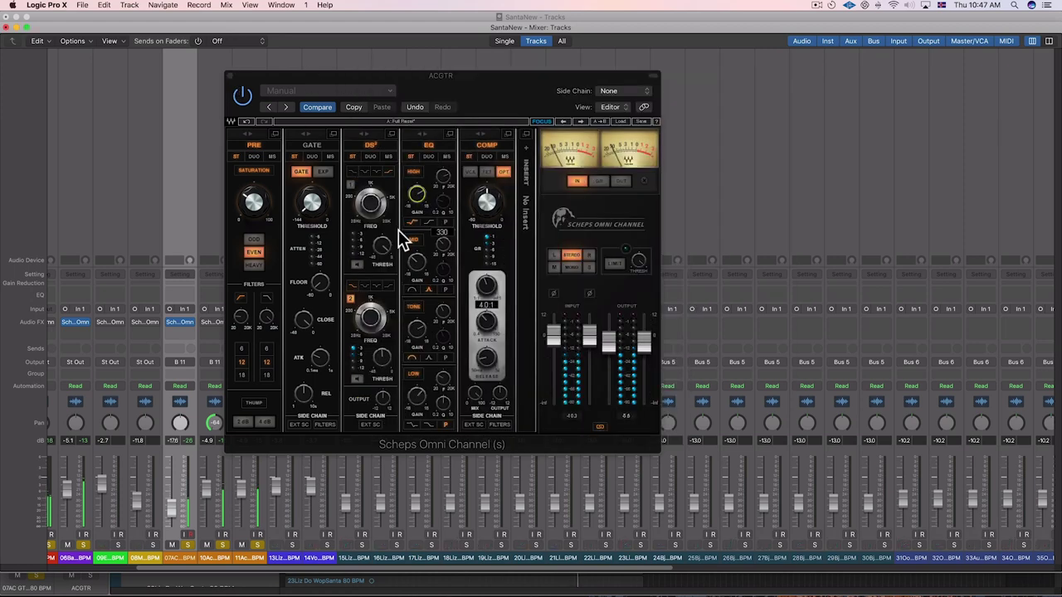
{"action": "left_click", "coordinate": [228, 76]}
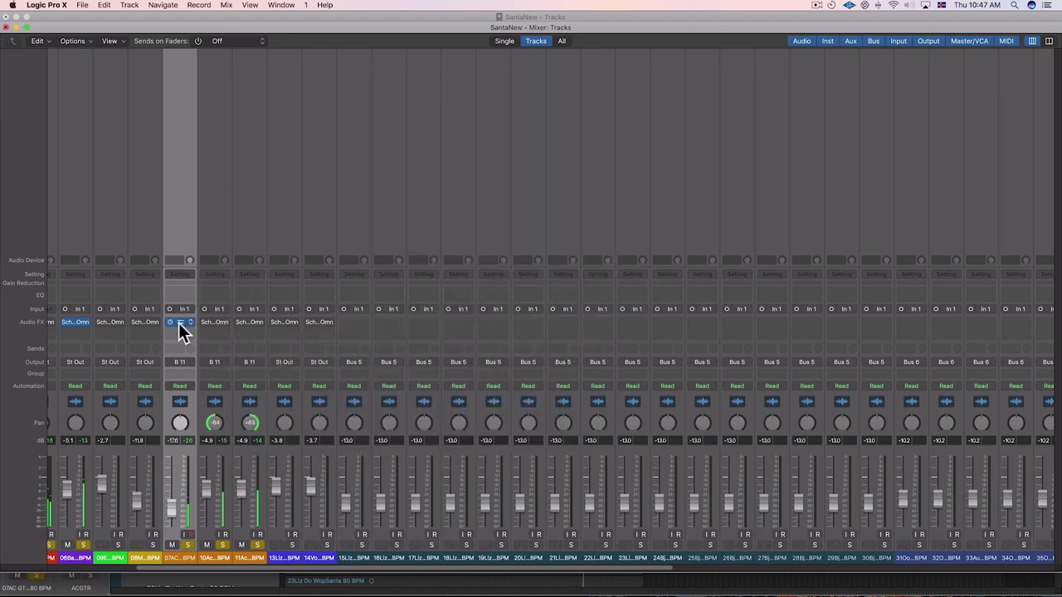
- Reopen the 07AC track's Scheps Omni Channel and set its second DS² band to low shelf at about 300 Hz with a lower threshold
{"action": "left_click", "coordinate": [180, 322]}
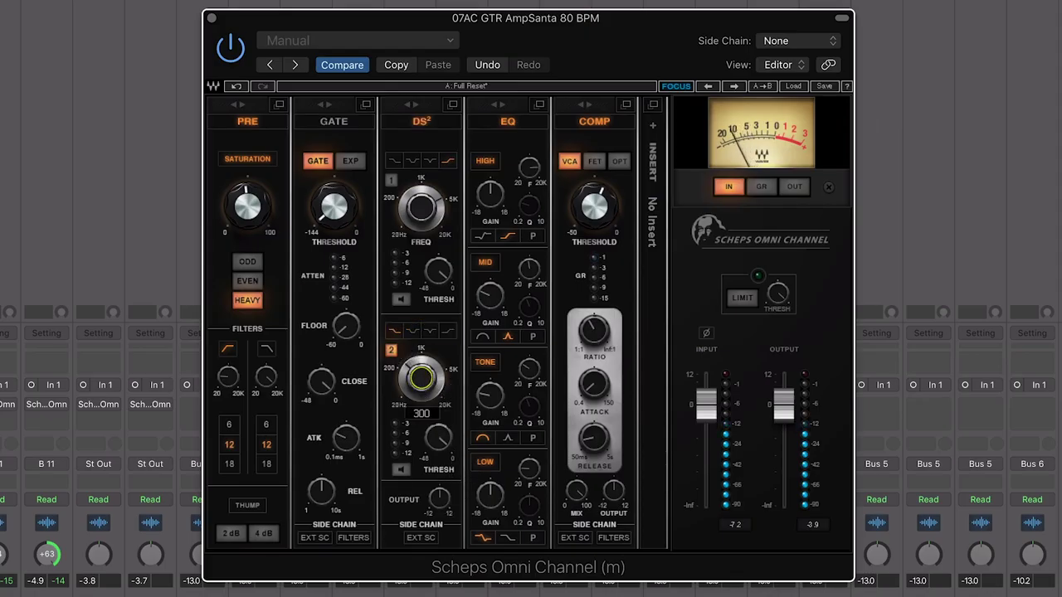
{"action": "left_click", "coordinate": [421, 379]}
{"action": "mouse_move", "coordinate": [440, 436]}
{"action": "left_mouse_down"}
{"action": "mouse_move", "coordinate": [439, 473]}
{"action": "mouse_move", "coordinate": [437, 434]}
{"action": "left_mouse_up"}
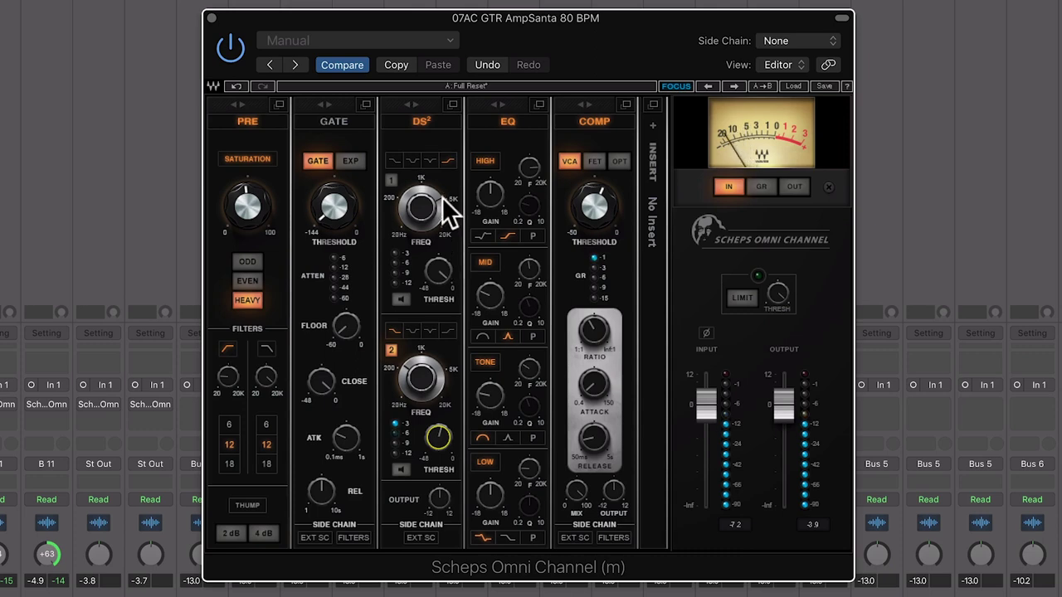
- Turn on the first DS² band as a wide bell at about 790 Hz and lower its threshold
{"action": "left_click", "coordinate": [430, 161]}
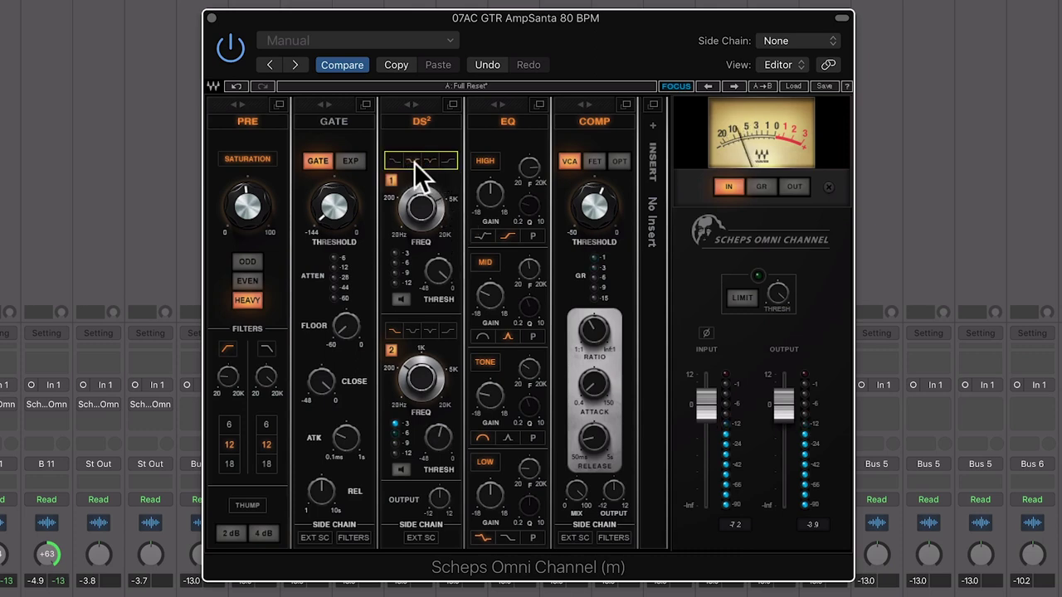
{"action": "left_click_drag", "start_coordinate": [424, 209], "coordinate": [424, 207]}
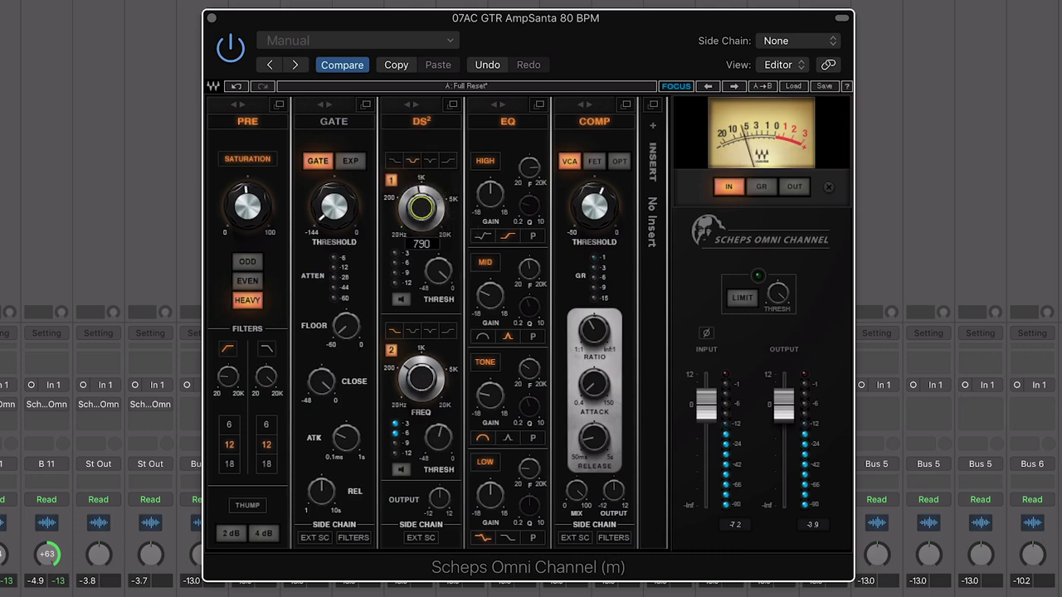
{"action": "left_click_drag", "start_coordinate": [440, 275], "coordinate": [427, 261]}
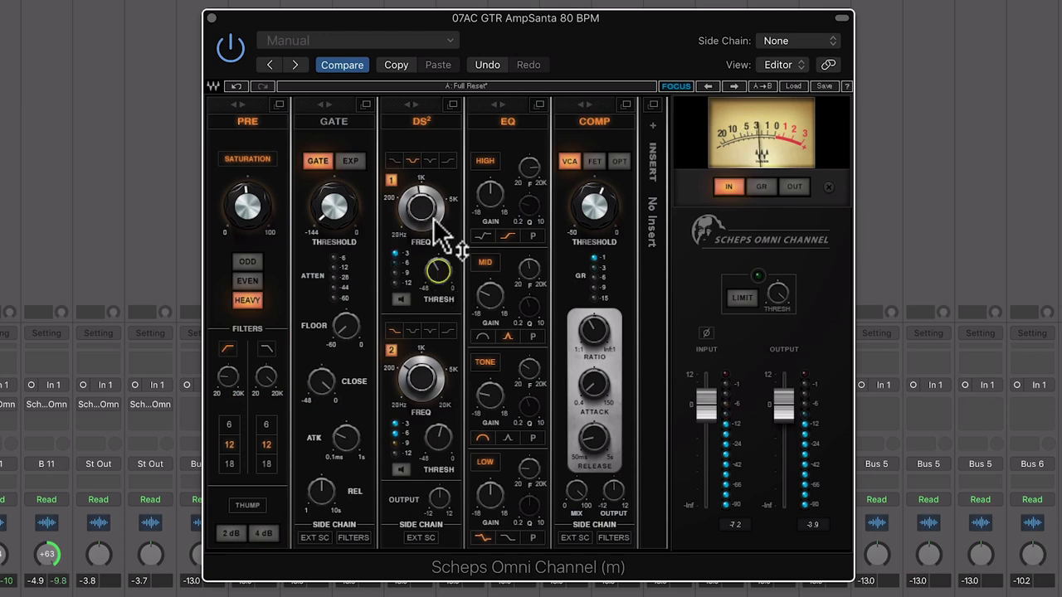
- Change the first DS² band to a narrow bell, fine-tuning its frequency and threshold while auditioning the band, and close the plug-in
{"action": "left_click", "coordinate": [429, 161]}
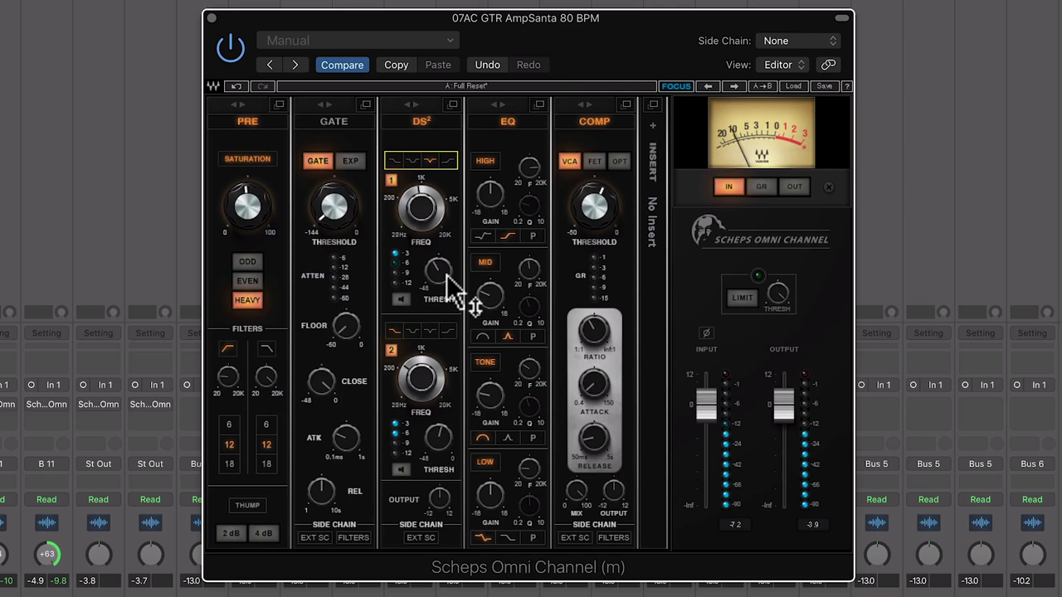
{"action": "left_click_drag", "start_coordinate": [425, 212], "coordinate": [424, 214]}
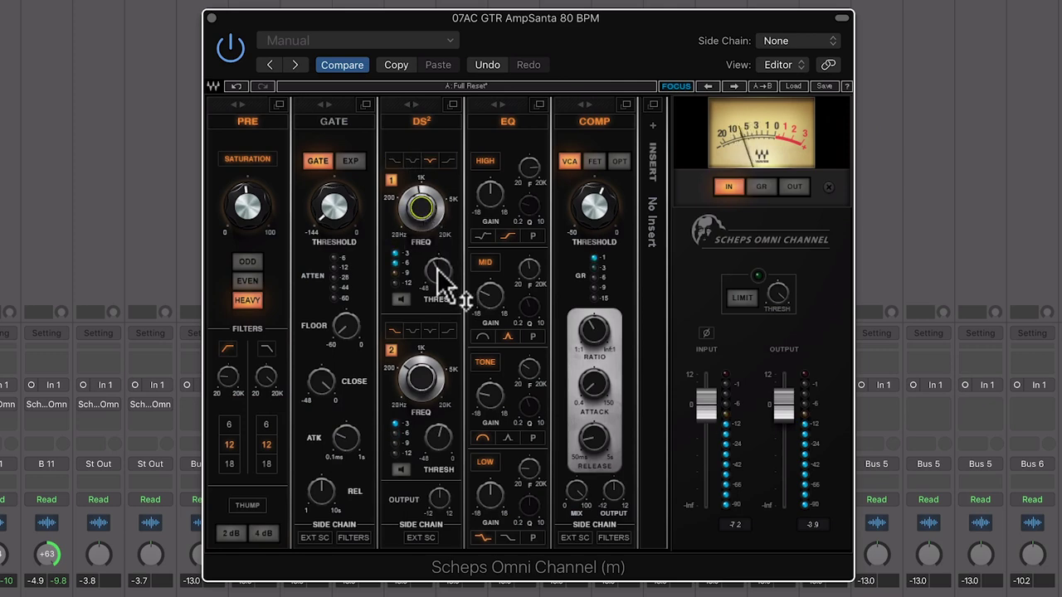
{"action": "left_click_drag", "start_coordinate": [438, 272], "coordinate": [438, 273]}
{"action": "left_click", "coordinate": [398, 301]}
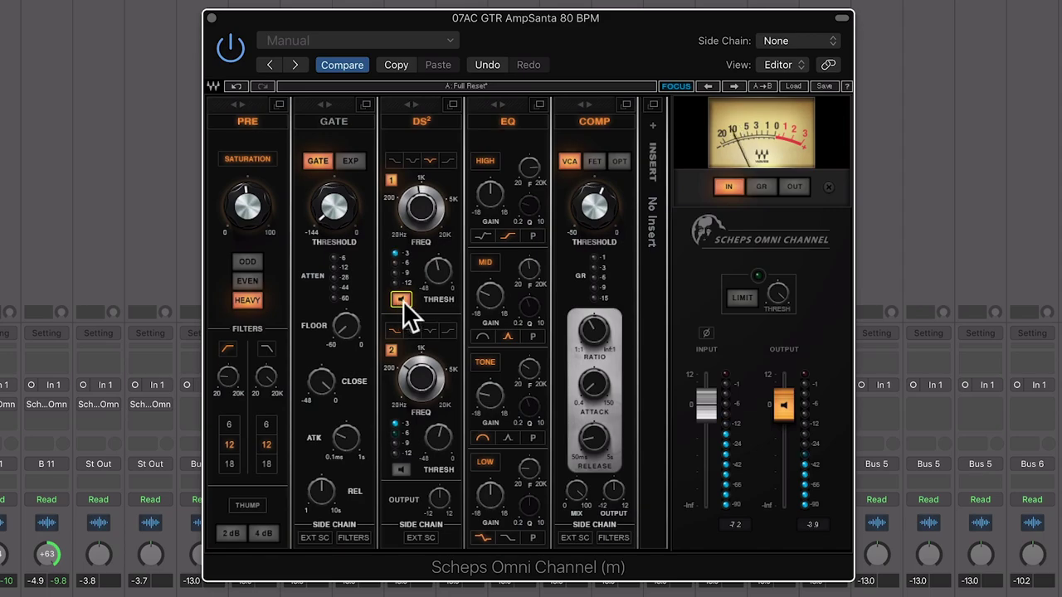
{"action": "left_click", "coordinate": [403, 301]}
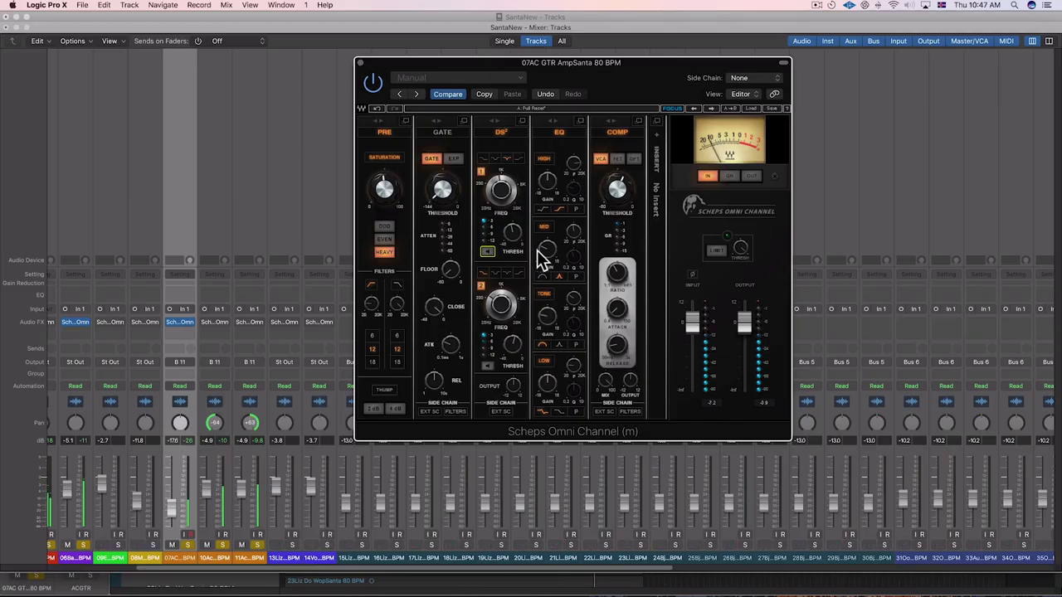
{"action": "left_click", "coordinate": [359, 63]}
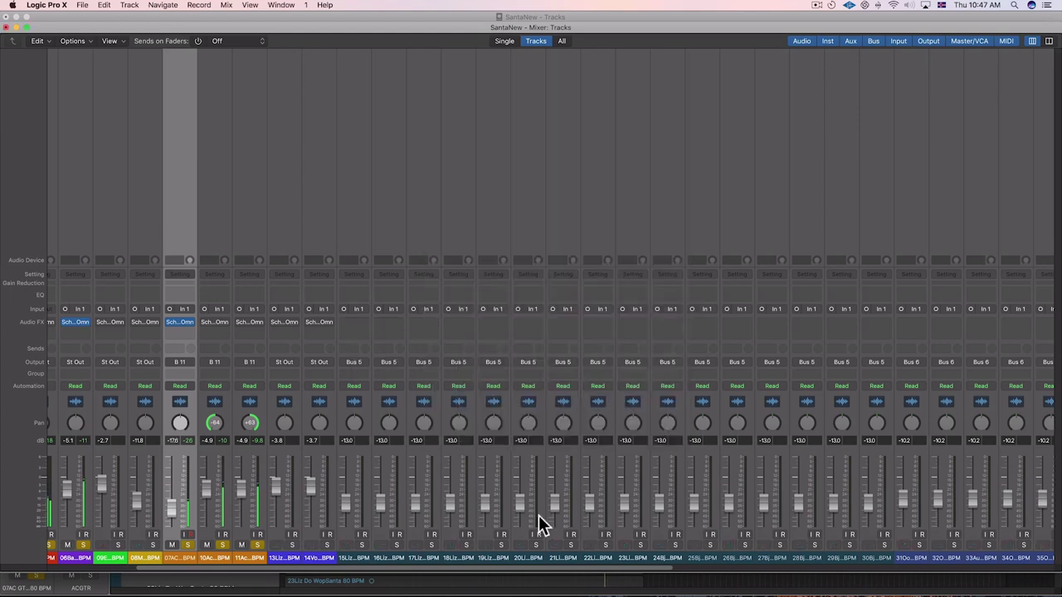
- Insert the stereo version of Voxengo's SPAN analyzer on the Stereo Out channel
{"action": "scroll", "coordinate": [538, 521], "scroll_direction": "right", "scroll_amount": 10}
{"action": "scroll", "coordinate": [538, 520], "scroll_direction": "left", "scroll_amount": 7}
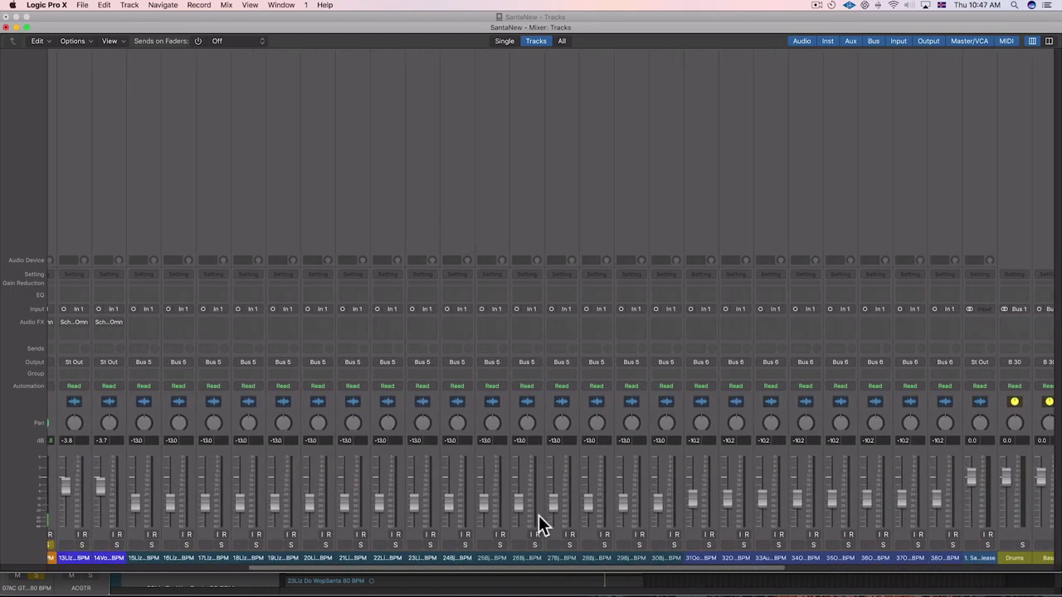
{"action": "scroll", "coordinate": [539, 521], "scroll_direction": "left", "scroll_amount": 8}
{"action": "scroll", "coordinate": [540, 521], "scroll_direction": "right", "scroll_amount": 15}
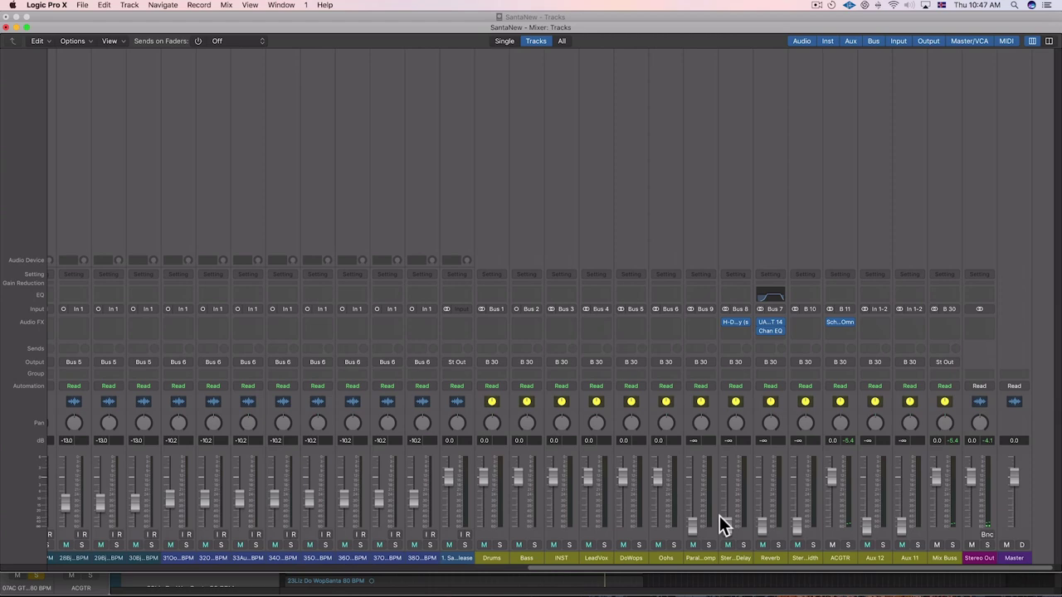
{"action": "scroll", "coordinate": [722, 523], "scroll_direction": "left", "scroll_amount": 2}
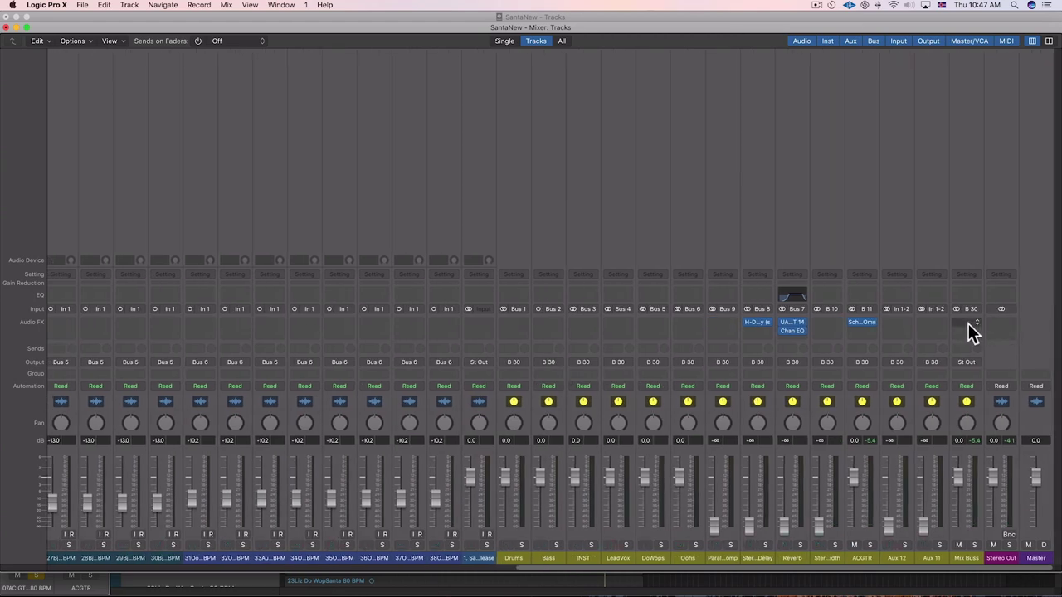
{"action": "left_click", "coordinate": [1007, 325]}
{"action": "mouse_move", "coordinate": [1006, 512]}
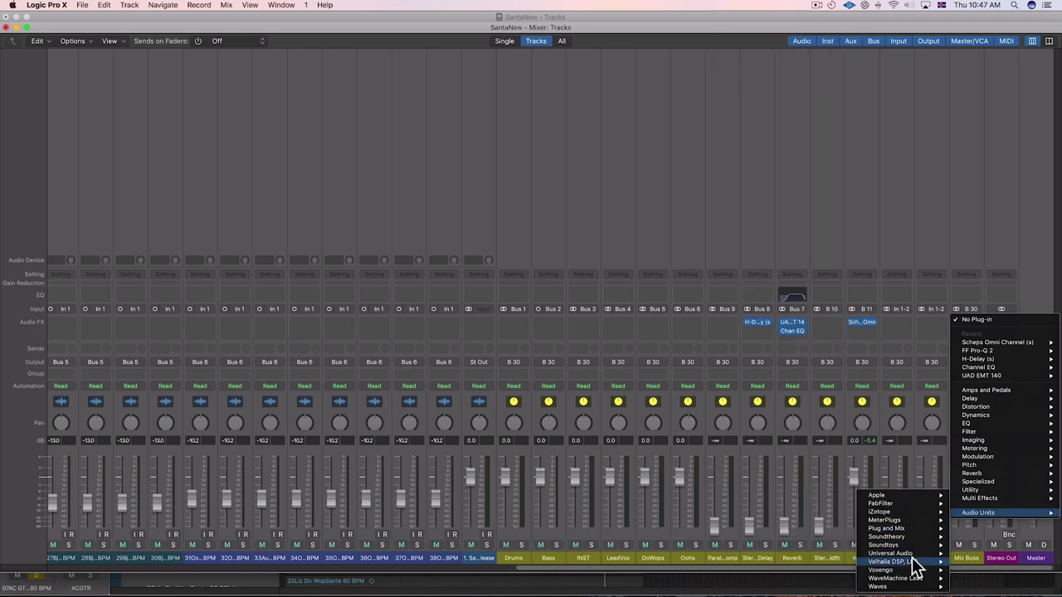
{"action": "mouse_move", "coordinate": [904, 570]}
{"action": "mouse_move", "coordinate": [826, 570]}
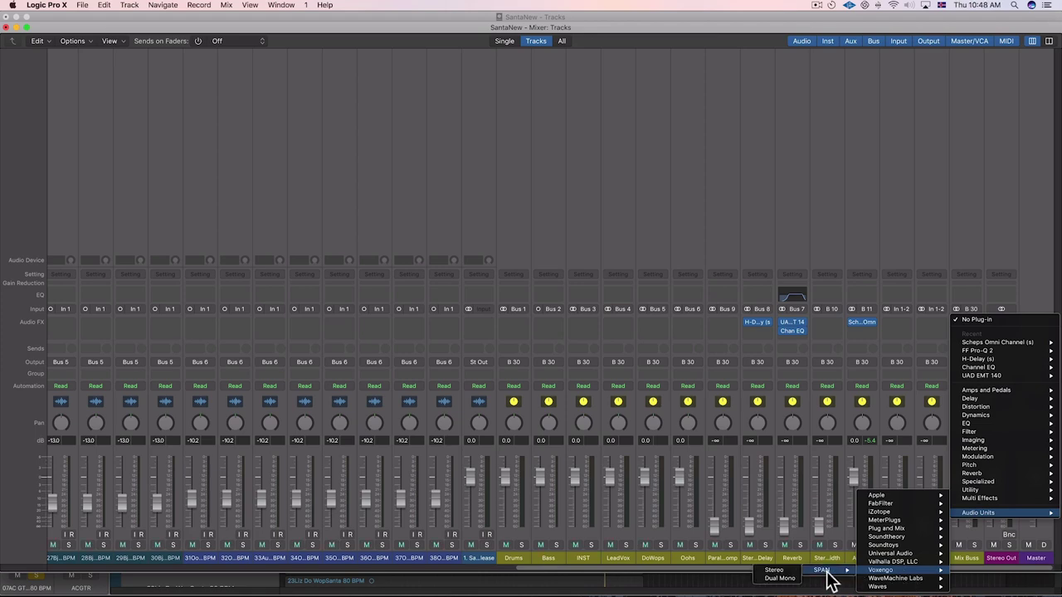
{"action": "left_click", "coordinate": [760, 570]}
- Set SPAN's spectrum mode to Master and enter a custom display slope in the Spectrum Mode Editor
{"action": "left_click", "coordinate": [370, 94]}
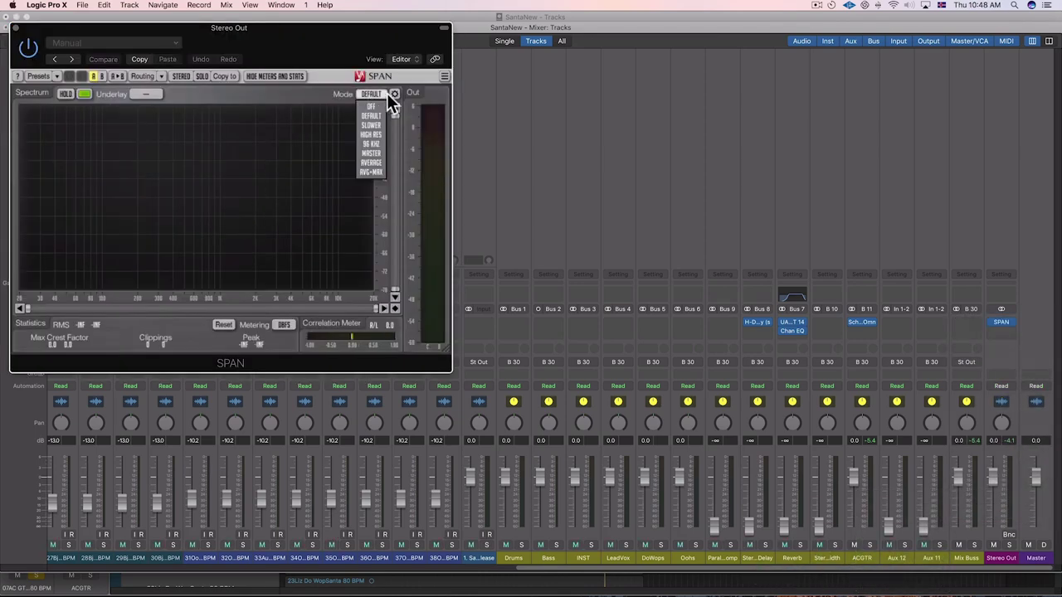
{"action": "left_click", "coordinate": [396, 93]}
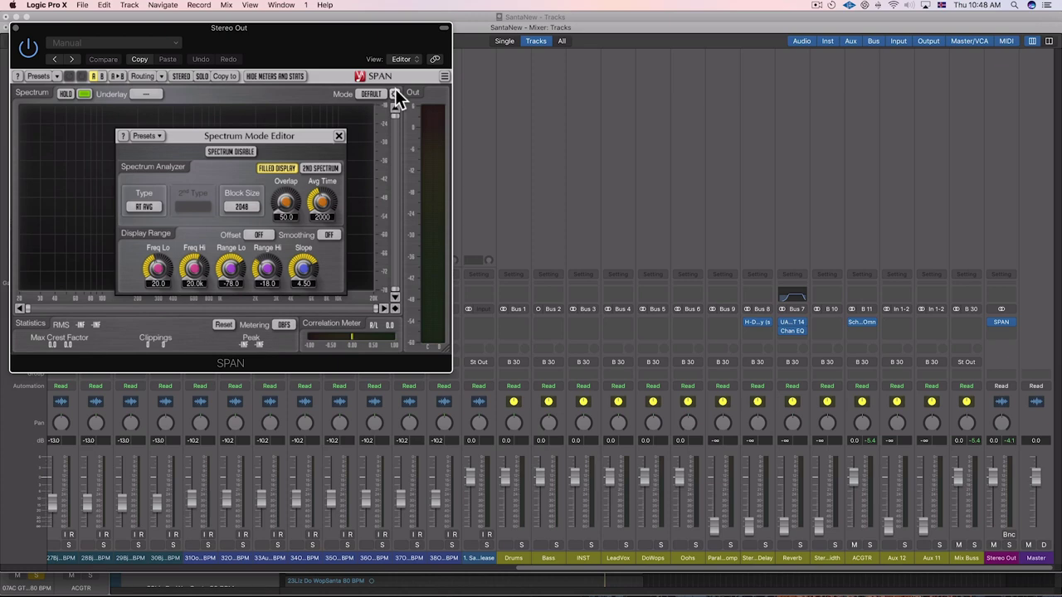
{"action": "left_click", "coordinate": [370, 93]}
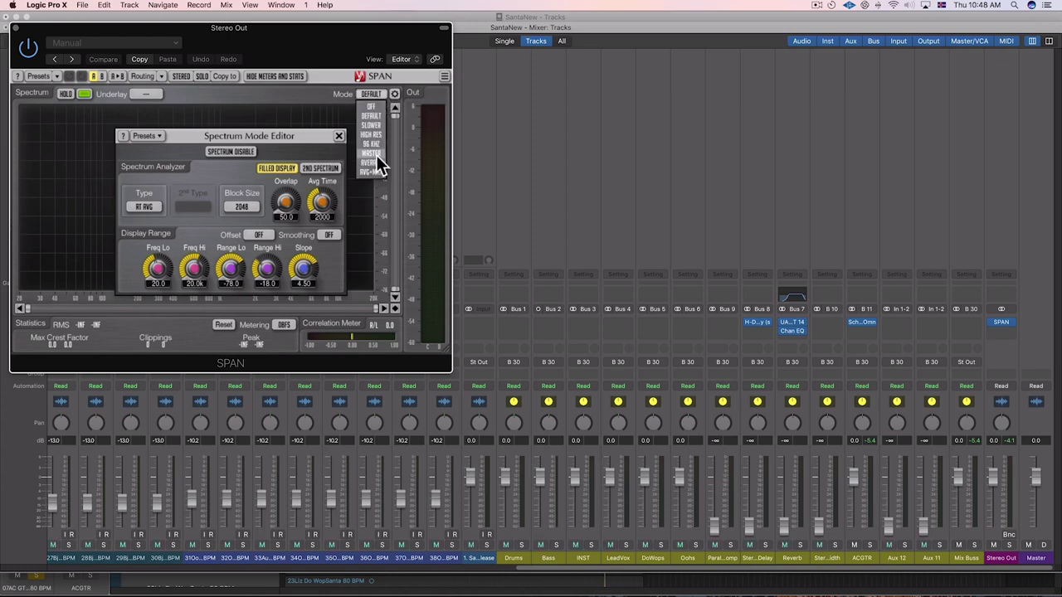
{"action": "left_click", "coordinate": [370, 153]}
{"action": "left_click", "coordinate": [302, 282]}
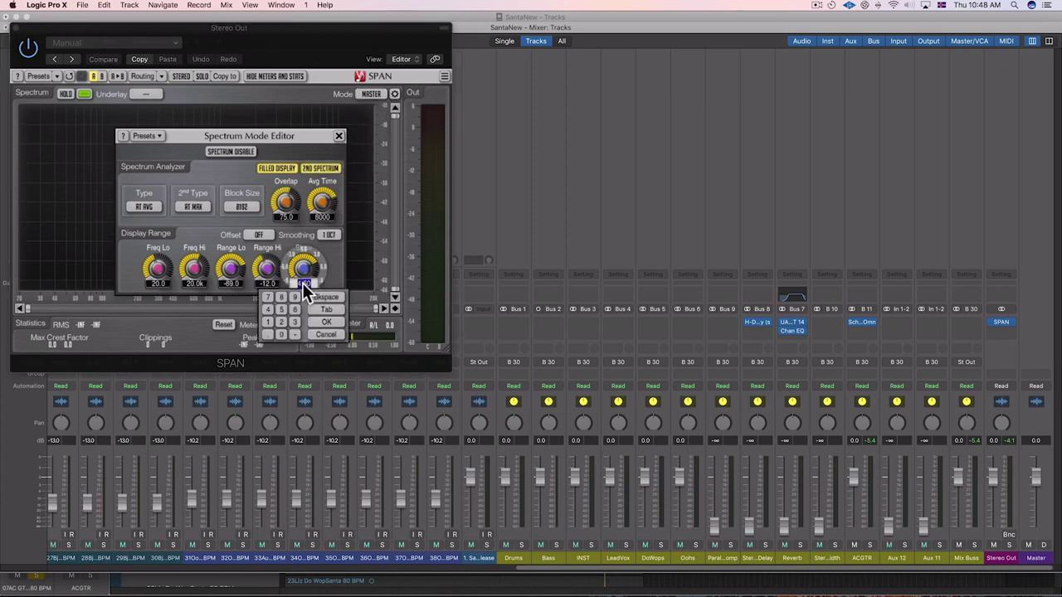
{"action": "key", "text": "Return"}
{"action": "left_click", "coordinate": [340, 137]}
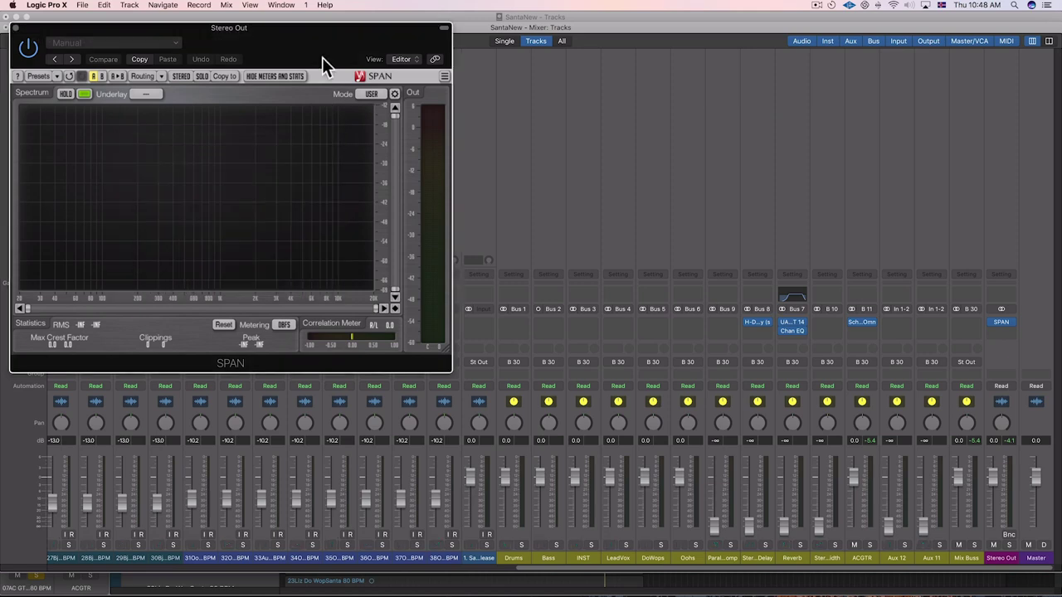
- Play the mix, examine its overall frequency spectrum in SPAN across the low, mid and high ranges, and close the analyzer
{"action": "left_click_drag", "start_coordinate": [322, 58], "coordinate": [772, 79]}
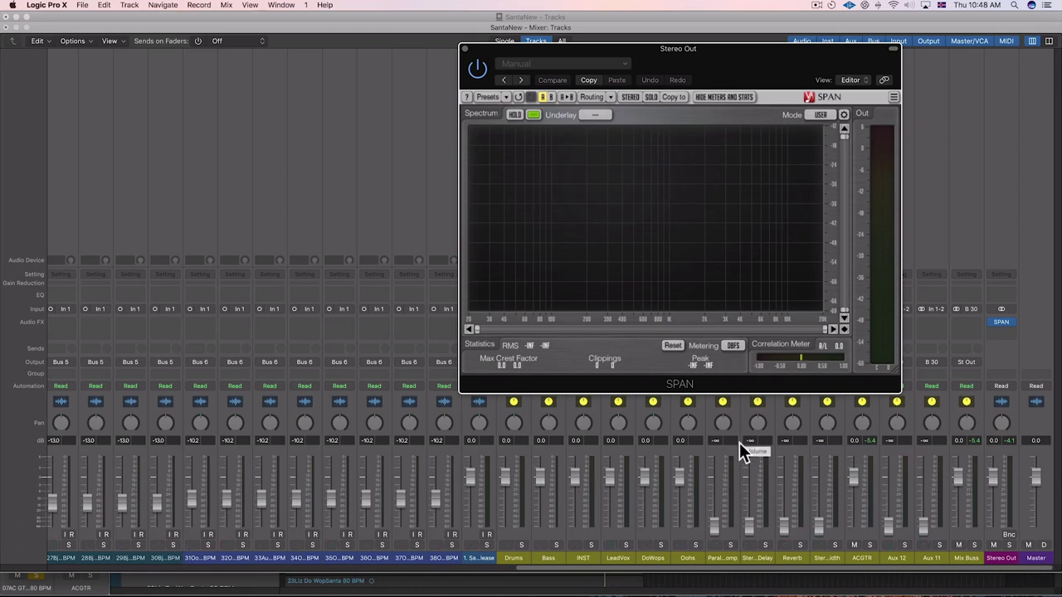
{"action": "key", "text": "space"}
{"action": "scroll", "coordinate": [739, 442], "scroll_direction": "left", "scroll_amount": 5}
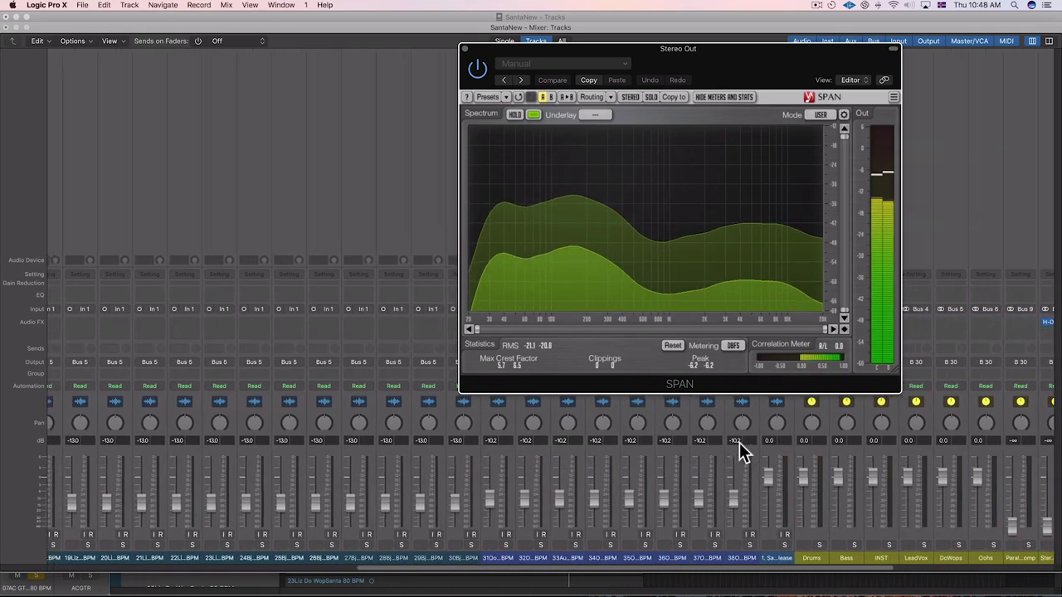
{"action": "scroll", "coordinate": [739, 442], "scroll_direction": "left", "scroll_amount": 10}
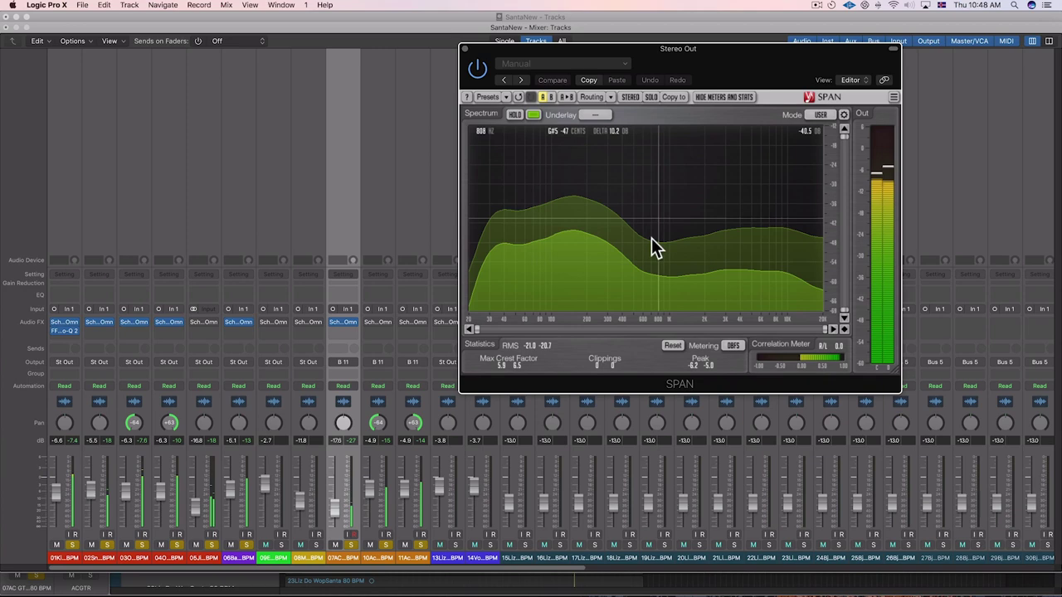
{"action": "left_click", "coordinate": [465, 49]}
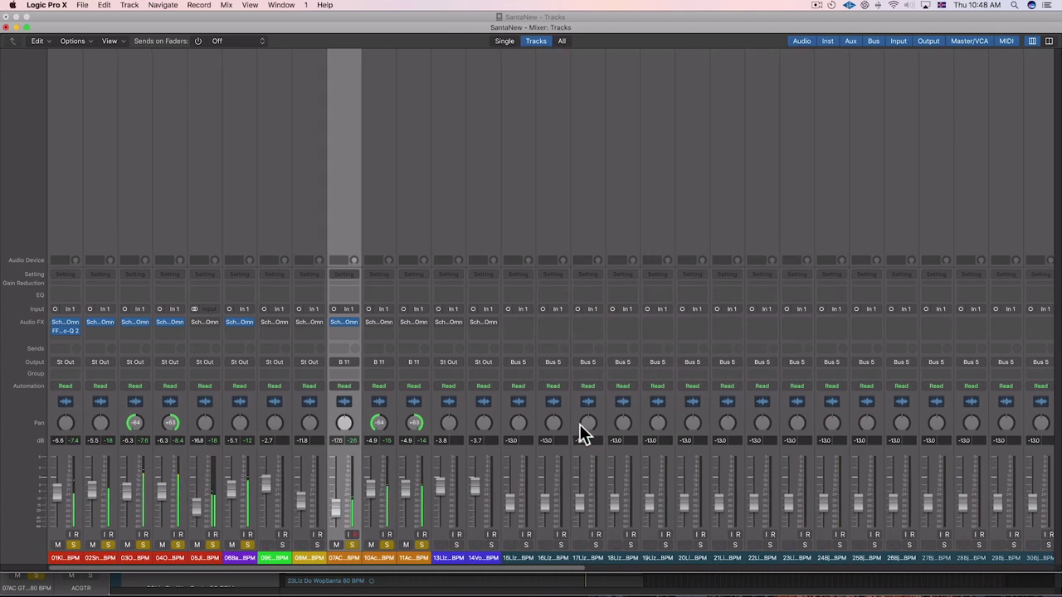
{"action": "scroll", "coordinate": [474, 470], "scroll_direction": "right", "scroll_amount": 1}
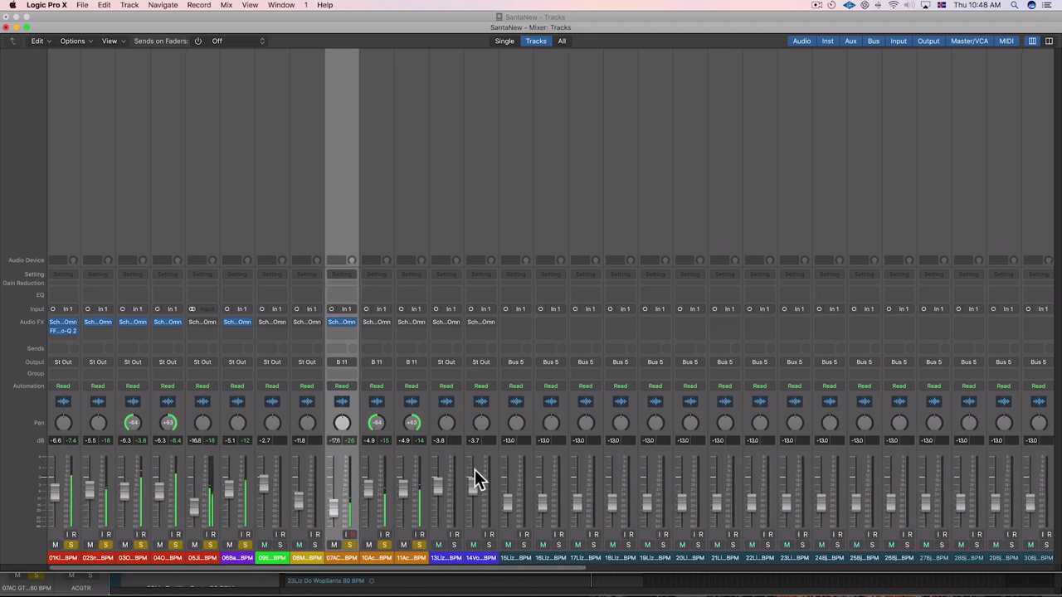